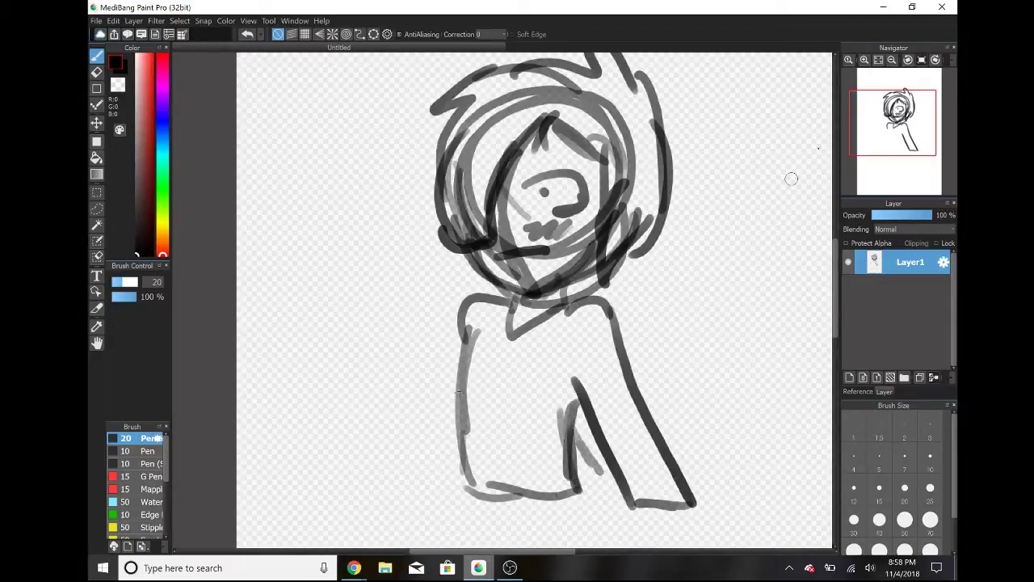
Step: Sketch a hand at the end of the figure's outstretched arm
mouse_move(893, 129)
left_mouse_down()
mouse_move(896, 159)
mouse_move(912, 154)
left_mouse_up()
left_click_drag(534, 269, 562, 280)
mouse_move(545, 269)
left_mouse_down()
mouse_move(576, 281)
mouse_move(539, 273)
mouse_move(577, 287)
mouse_move(488, 303)
mouse_move(490, 271)
left_mouse_up()
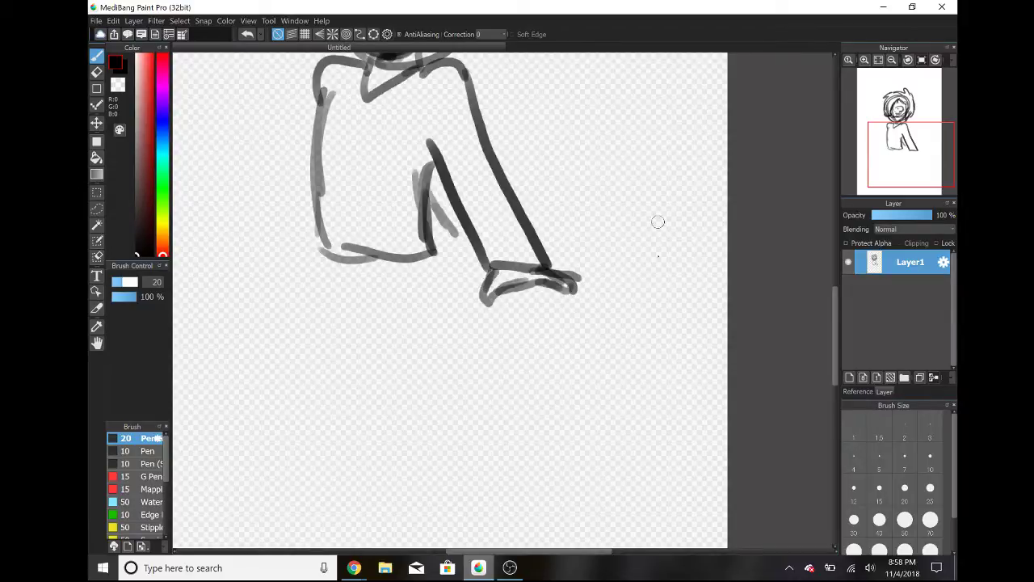
left_click(354, 567)
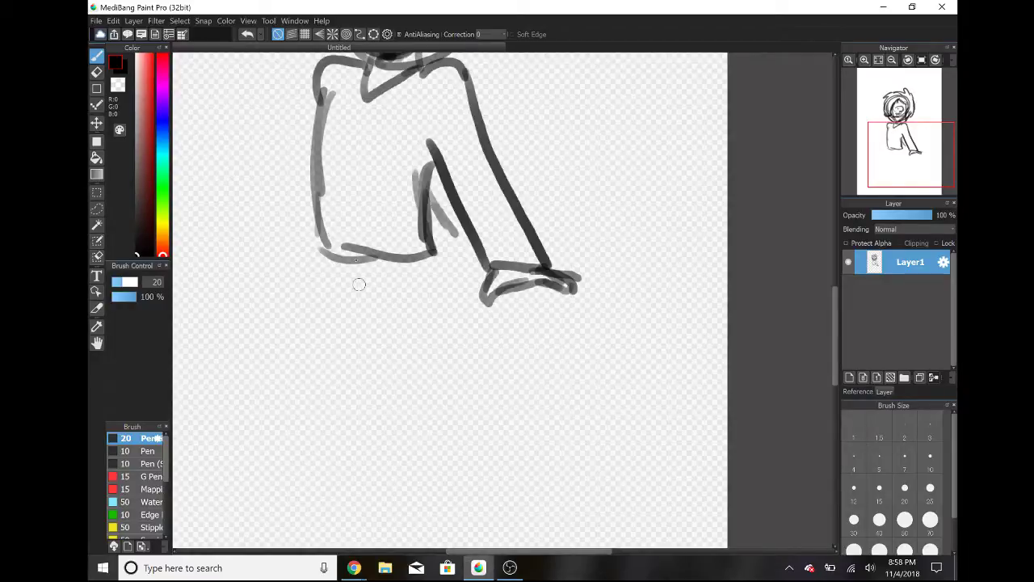
Step: Sketch the hip and outer contour of the figure's first leg, running down from the torso's lower-left corner
mouse_move(908, 158)
left_mouse_down()
mouse_move(880, 157)
mouse_move(899, 159)
left_mouse_up()
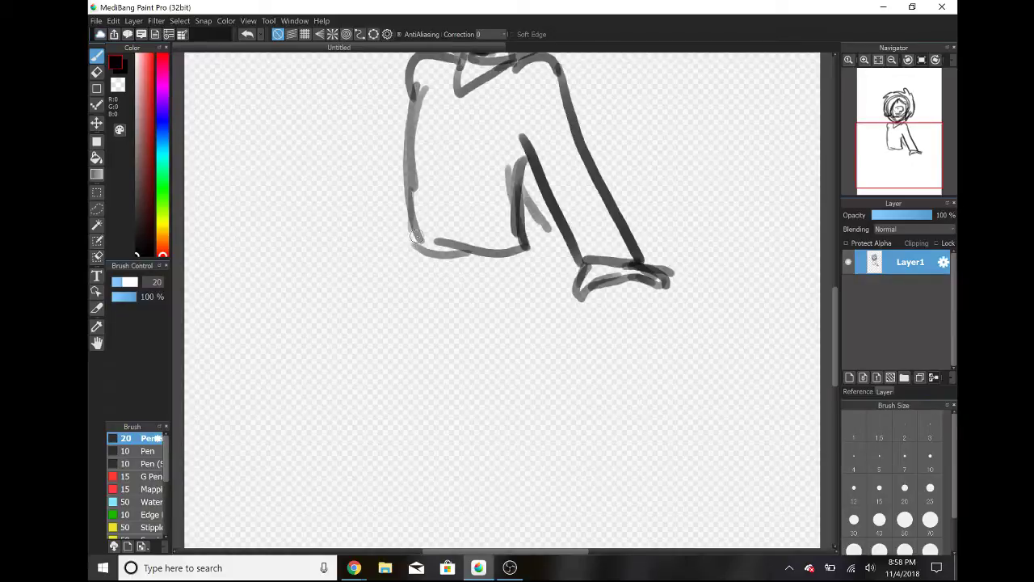
left_click_drag(416, 235, 380, 396)
left_click_drag(349, 292, 412, 434)
left_click_drag(361, 321, 408, 432)
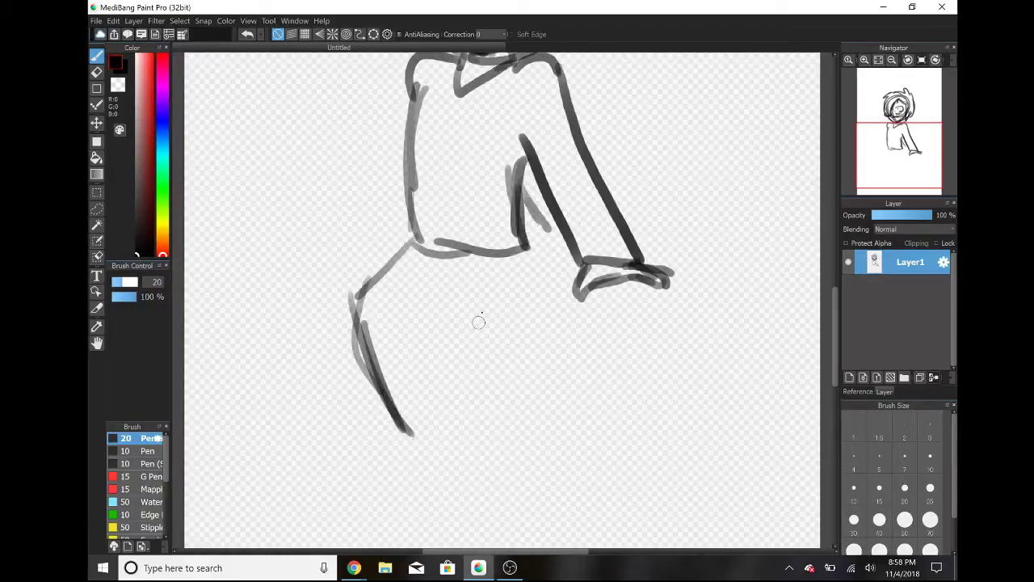
Step: Outline the second leg, add the first leg's inner contour, and close both legs with curved hems
mouse_move(443, 273)
left_mouse_down()
mouse_move(472, 336)
mouse_move(485, 436)
left_mouse_up()
left_click_drag(478, 348, 480, 443)
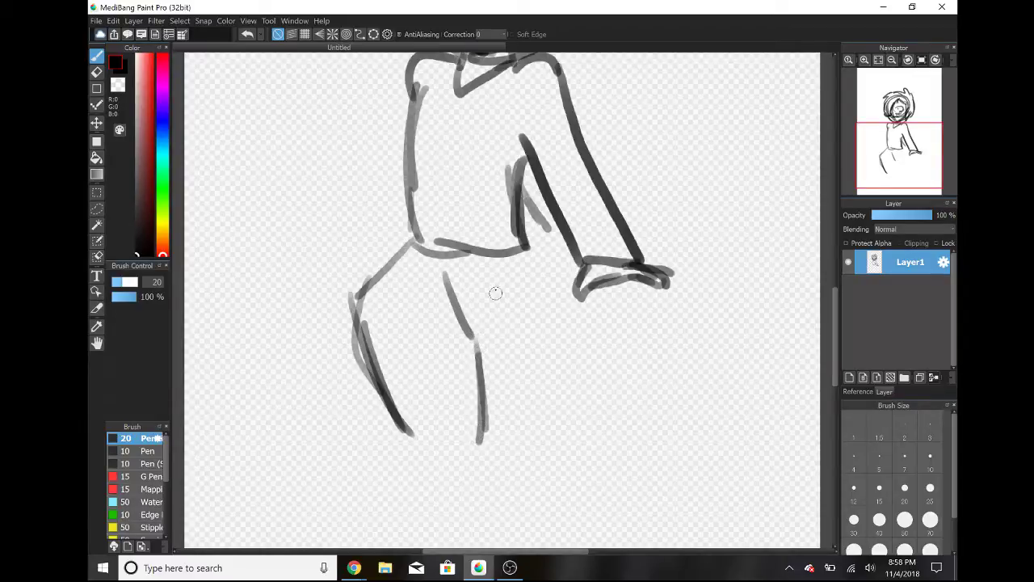
mouse_move(498, 275)
left_mouse_down()
mouse_move(547, 347)
mouse_move(551, 325)
mouse_move(556, 384)
left_mouse_up()
mouse_move(517, 255)
left_mouse_down()
mouse_move(557, 331)
mouse_move(529, 464)
left_mouse_up()
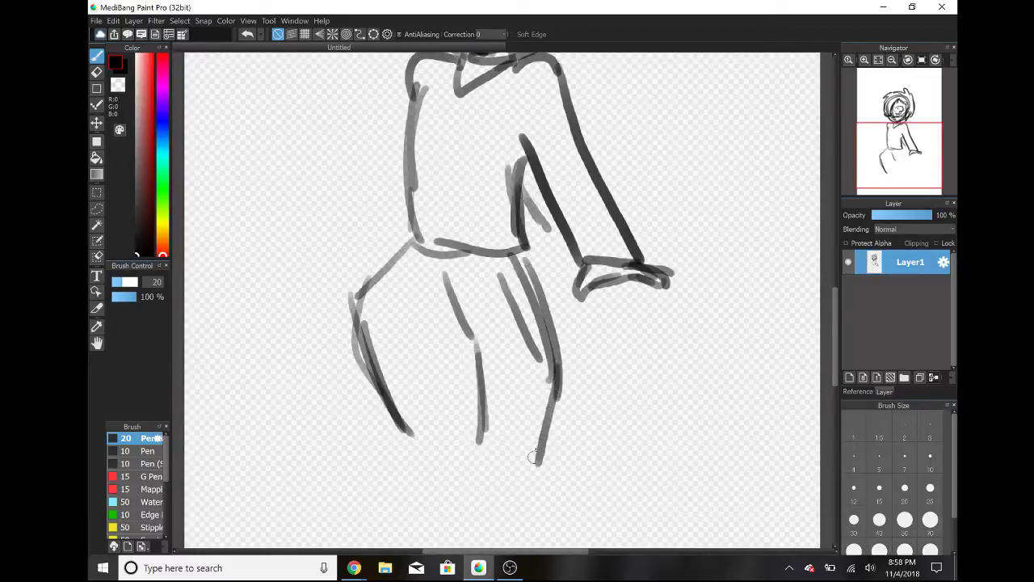
left_click_drag(557, 376, 524, 467)
mouse_move(472, 427)
left_mouse_down()
mouse_move(500, 465)
mouse_move(547, 455)
left_mouse_up()
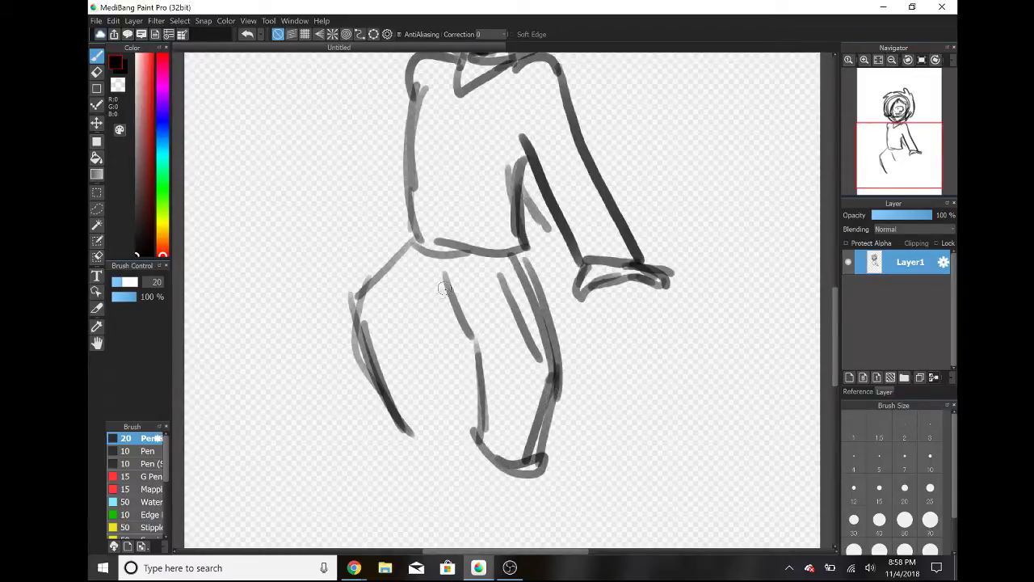
mouse_move(444, 284)
left_mouse_down()
mouse_move(415, 330)
mouse_move(450, 418)
mouse_move(405, 430)
mouse_move(451, 446)
left_mouse_up()
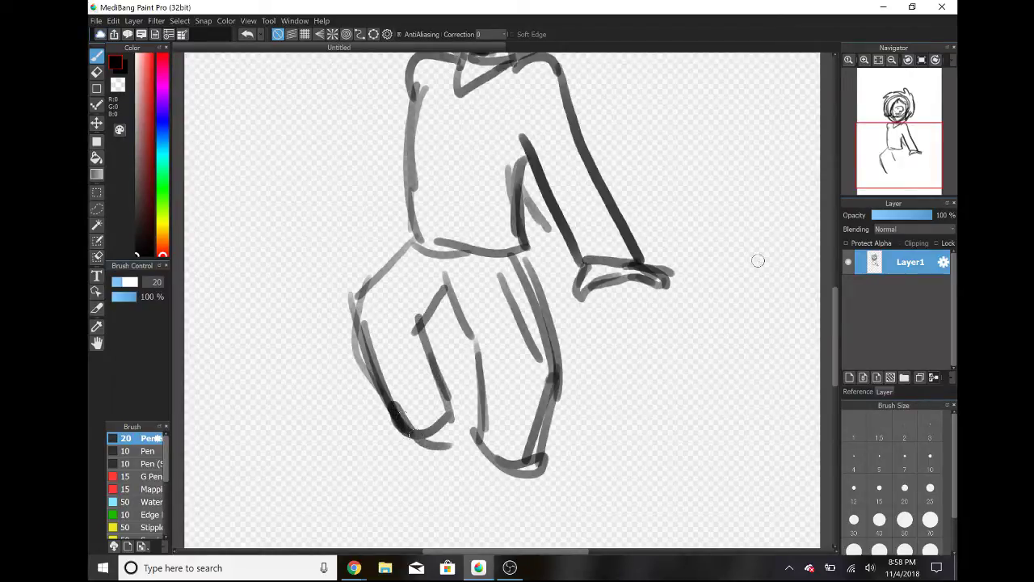
Step: Add a small dark mark just below the figure's mouth
left_click_drag(904, 135, 895, 137)
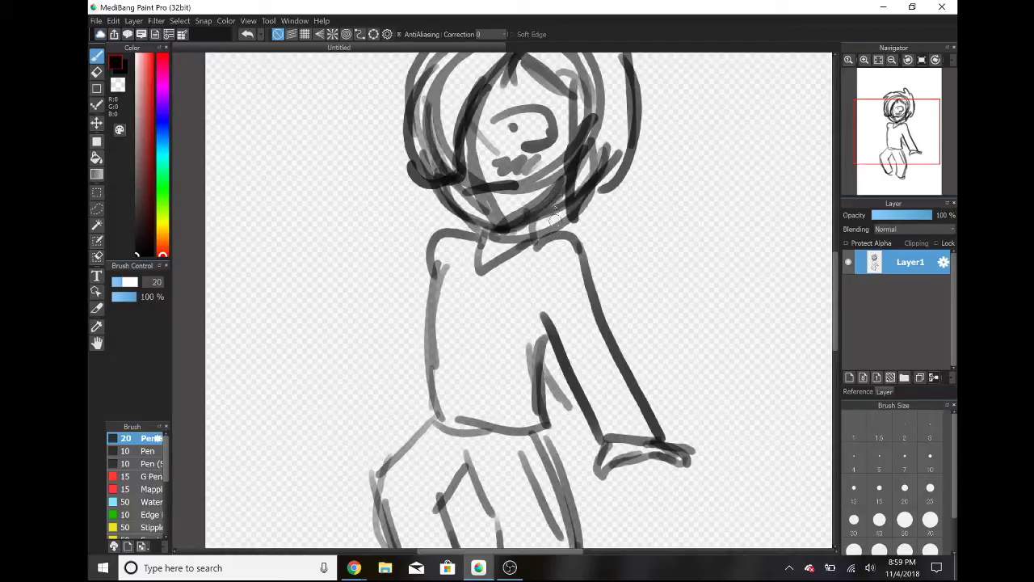
left_click_drag(514, 125, 514, 123)
key("ctrl+z")
left_click_drag(512, 181, 524, 179)
Step: Sketch a long, narrow horizontal shape running from beneath the hand to the canvas's right edge
left_click_drag(913, 163, 913, 150)
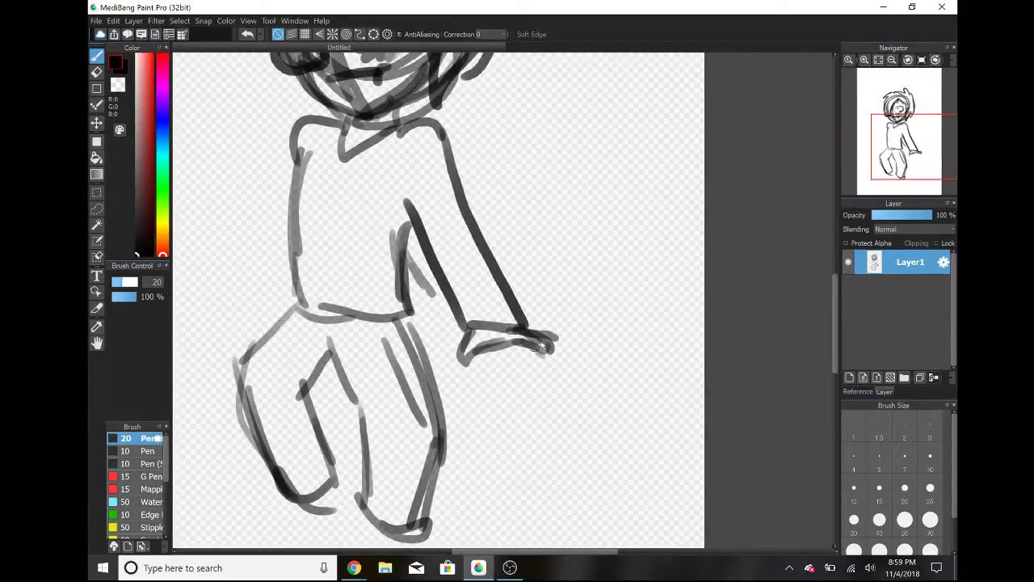
left_click_drag(543, 346, 650, 343)
left_click_drag(557, 332, 667, 324)
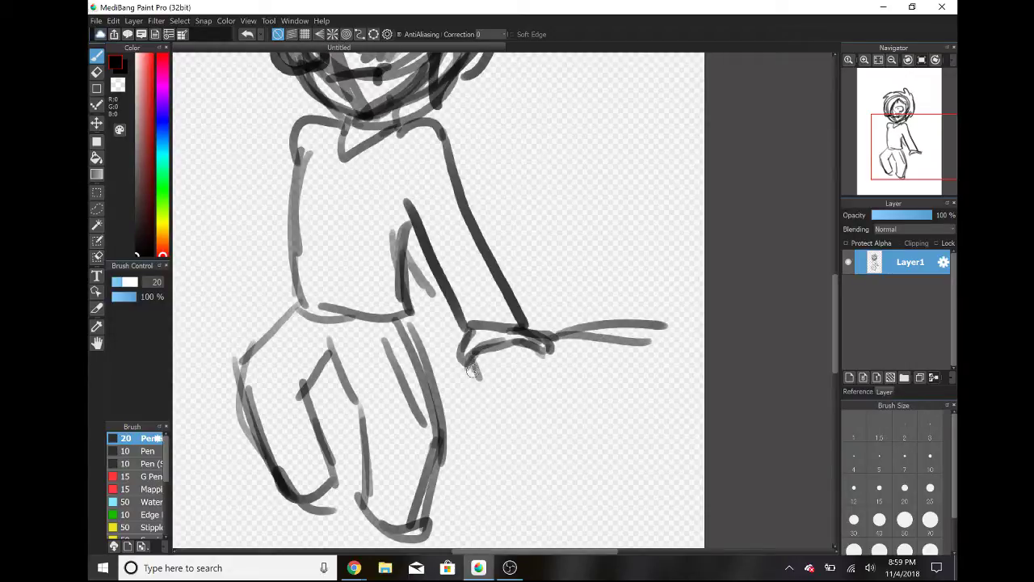
left_click_drag(475, 369, 705, 349)
left_click_drag(606, 324, 704, 322)
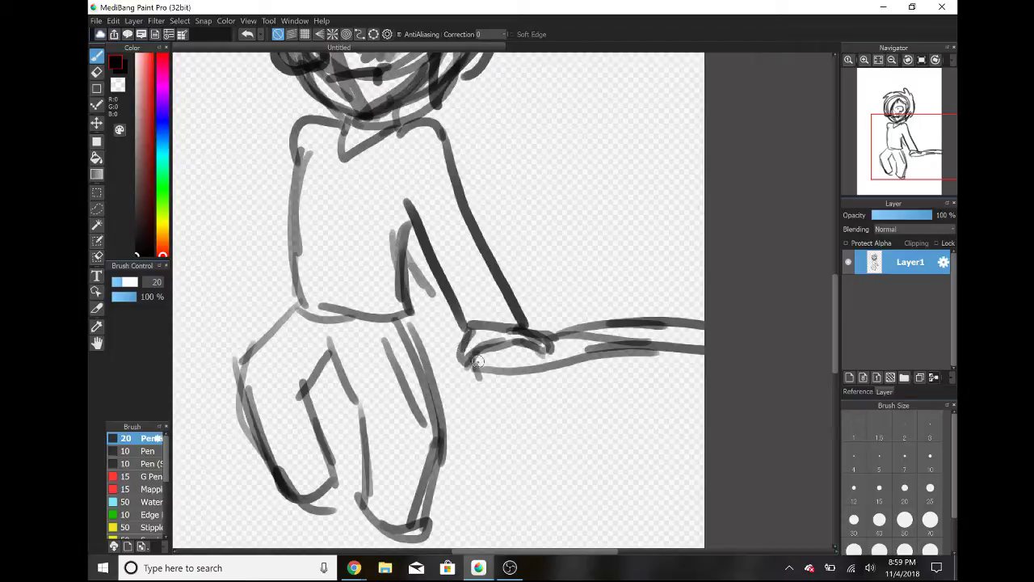
Step: Sketch rounded feet below both leg hems, with a short detail line across the larger foot
left_click_drag(914, 148, 886, 169)
mouse_move(492, 328)
left_mouse_down()
mouse_move(521, 360)
mouse_move(557, 312)
left_mouse_up()
mouse_move(496, 331)
left_mouse_down()
mouse_move(528, 356)
mouse_move(517, 361)
mouse_move(539, 336)
mouse_move(580, 362)
mouse_move(562, 344)
mouse_move(556, 381)
mouse_move(623, 395)
mouse_move(638, 369)
left_mouse_up()
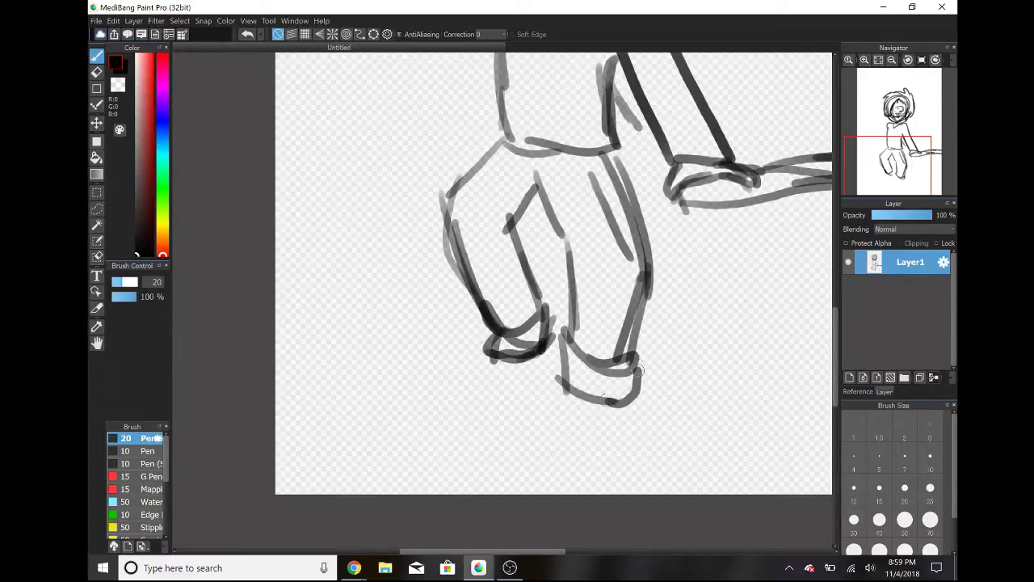
left_click_drag(578, 382, 632, 376)
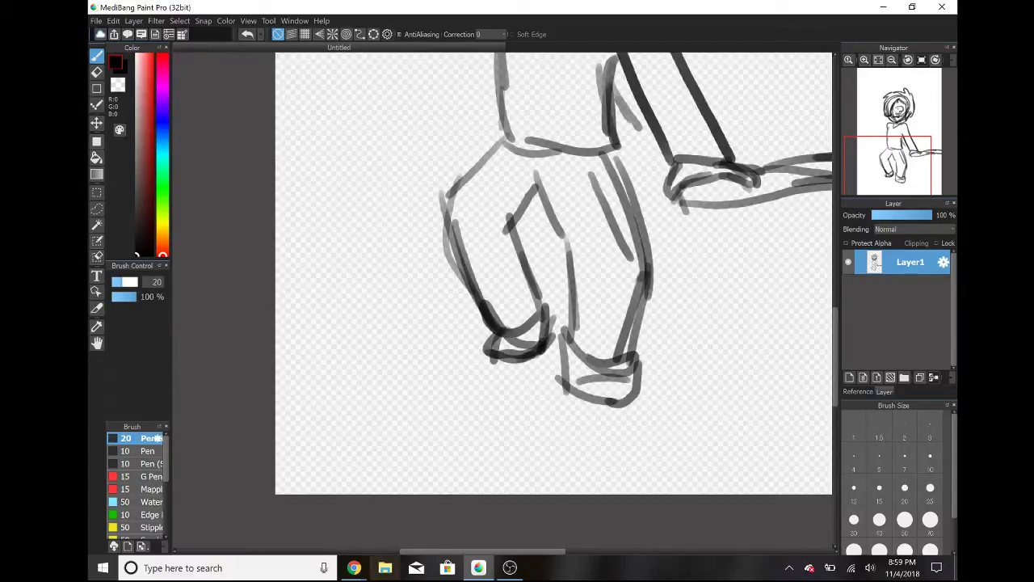
mouse_move(354, 567)
left_click(385, 567)
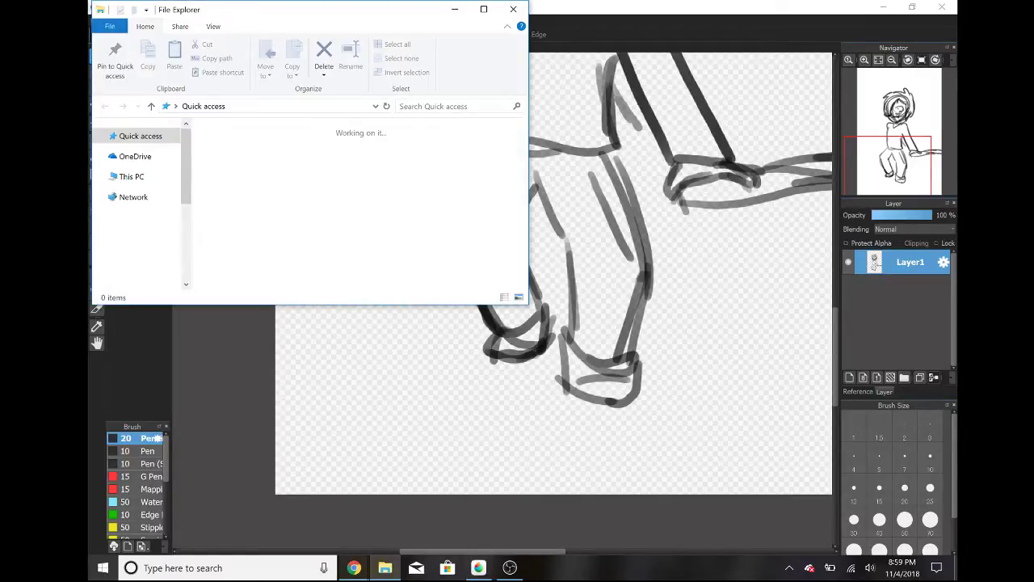
left_click(513, 9)
key("F1")
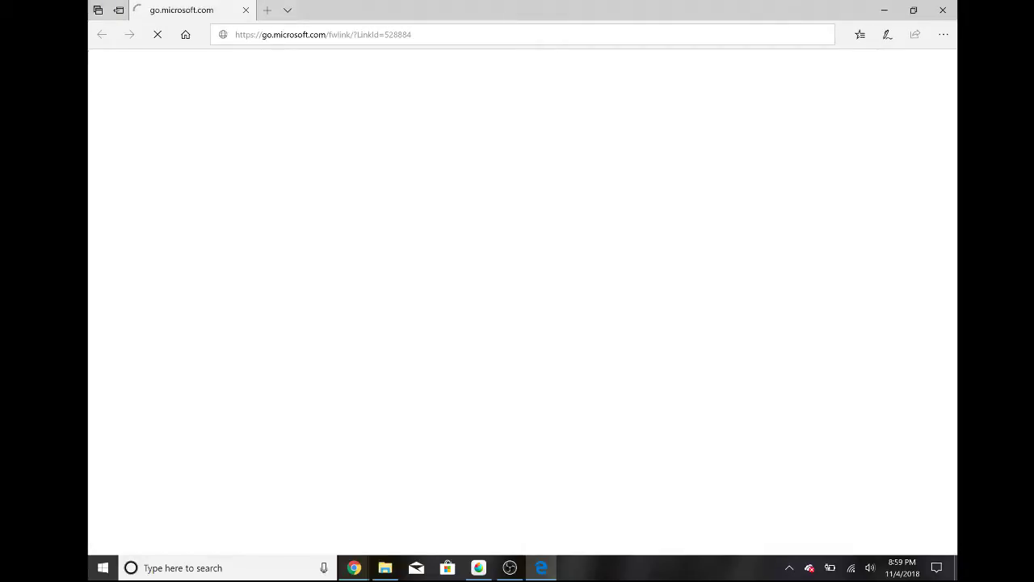
left_click(943, 10)
left_click(517, 9)
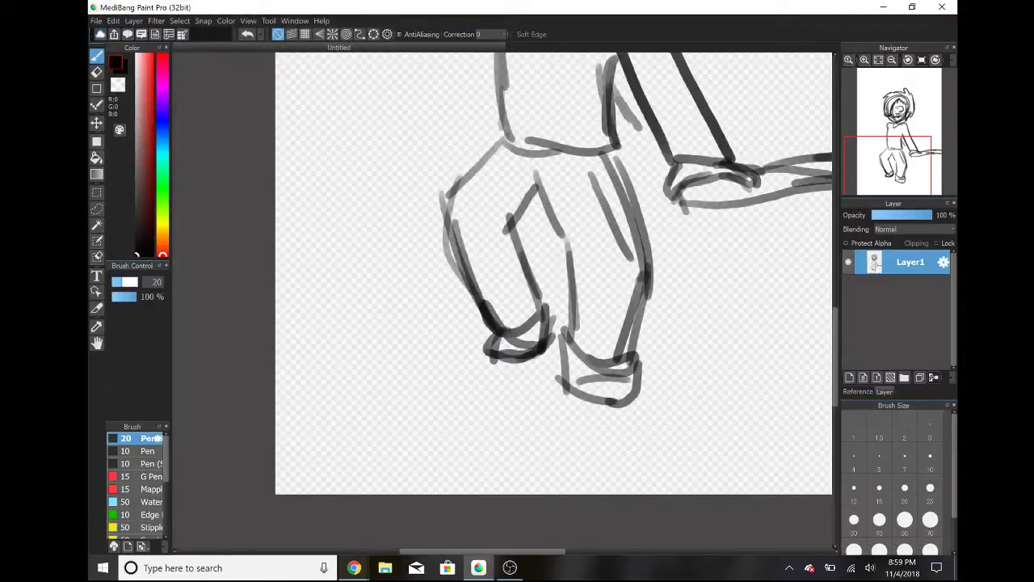
mouse_move(354, 567)
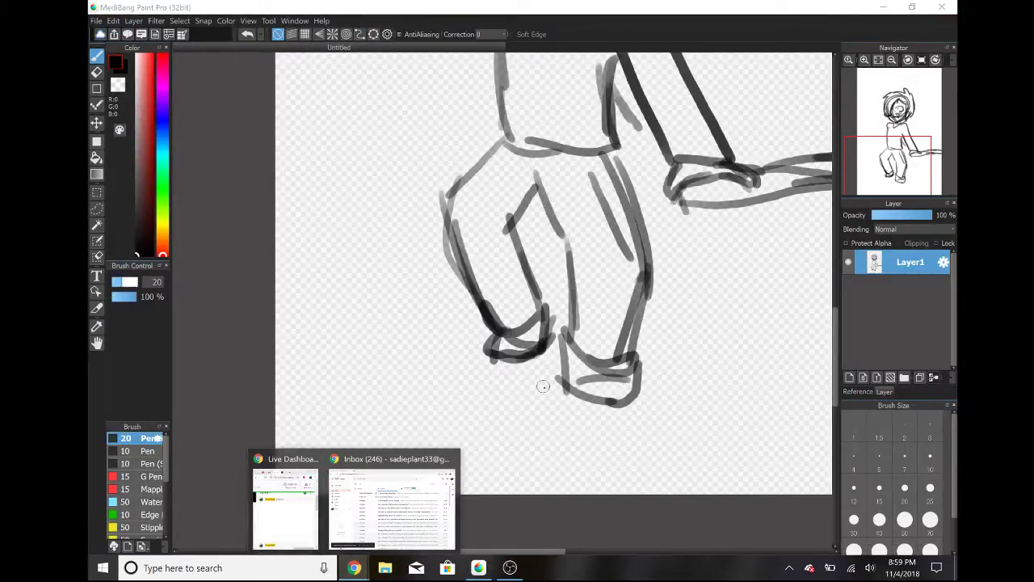
Step: Draw a short connecting stroke between the torso's lower corner and the arm, and shift the whole figure toward the canvas's right edge
mouse_move(889, 161)
left_mouse_down()
mouse_move(900, 139)
mouse_move(910, 141)
mouse_move(886, 120)
left_mouse_up()
mouse_move(599, 459)
left_mouse_down()
mouse_move(567, 477)
mouse_move(623, 474)
left_mouse_up()
left_click_drag(893, 125, 893, 128)
key("v")
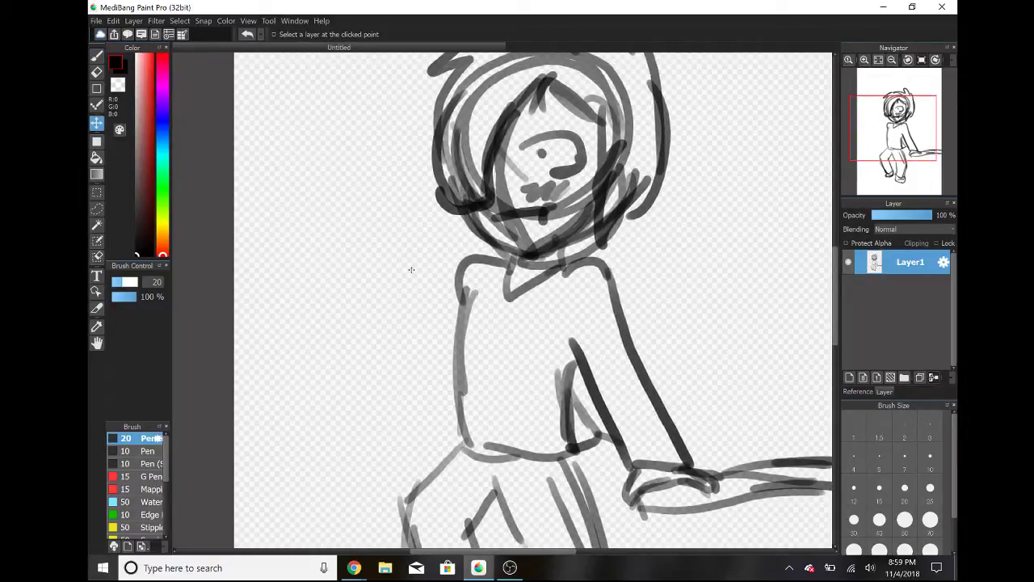
mouse_move(412, 268)
left_mouse_down()
mouse_move(465, 309)
mouse_move(521, 274)
left_mouse_up()
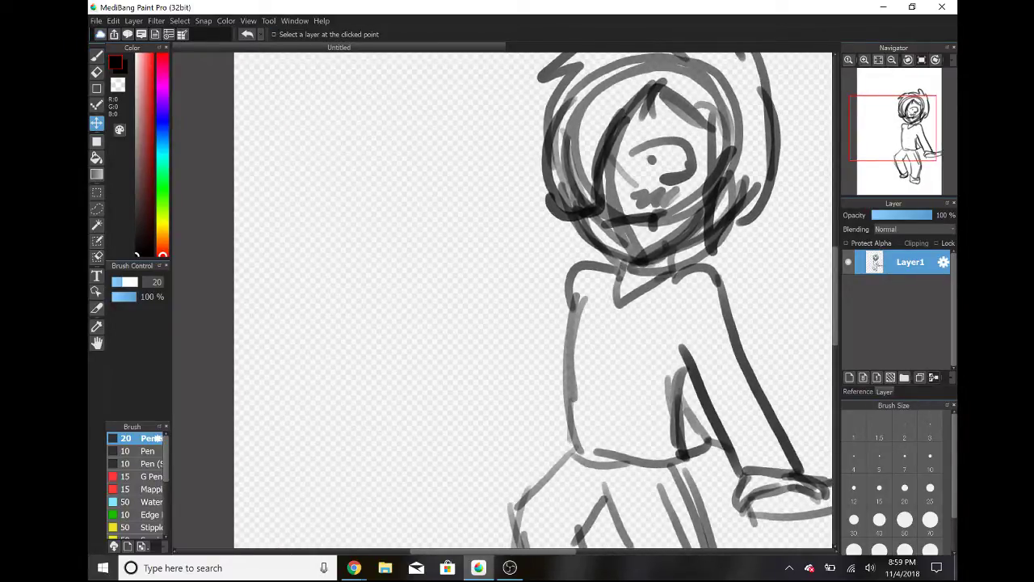
key("b")
left_click_drag(907, 125, 893, 116)
mouse_move(313, 125)
left_mouse_down()
mouse_move(249, 257)
mouse_move(256, 169)
mouse_move(372, 123)
mouse_move(289, 141)
mouse_move(419, 171)
mouse_move(323, 252)
mouse_move(343, 125)
left_mouse_up()
key("ctrl+z")
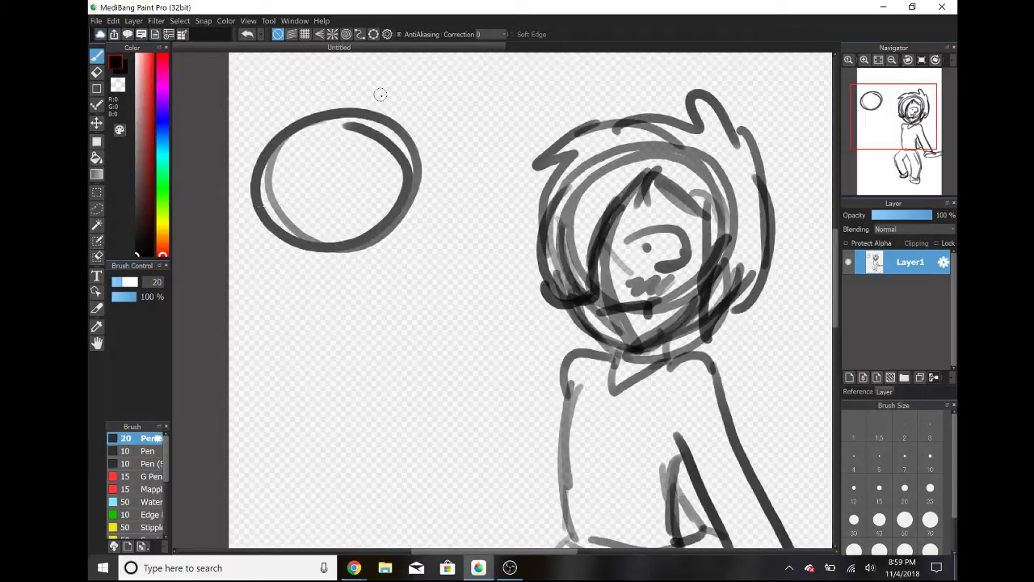
key("ctrl+z")
mouse_move(321, 167)
left_mouse_down()
mouse_move(411, 138)
mouse_move(381, 127)
left_mouse_up()
key("ctrl+z")
Step: Sketch a second character's large round head facing the figure, with an overlapping oval muzzle and a jaw line
left_click_drag(297, 141, 391, 131)
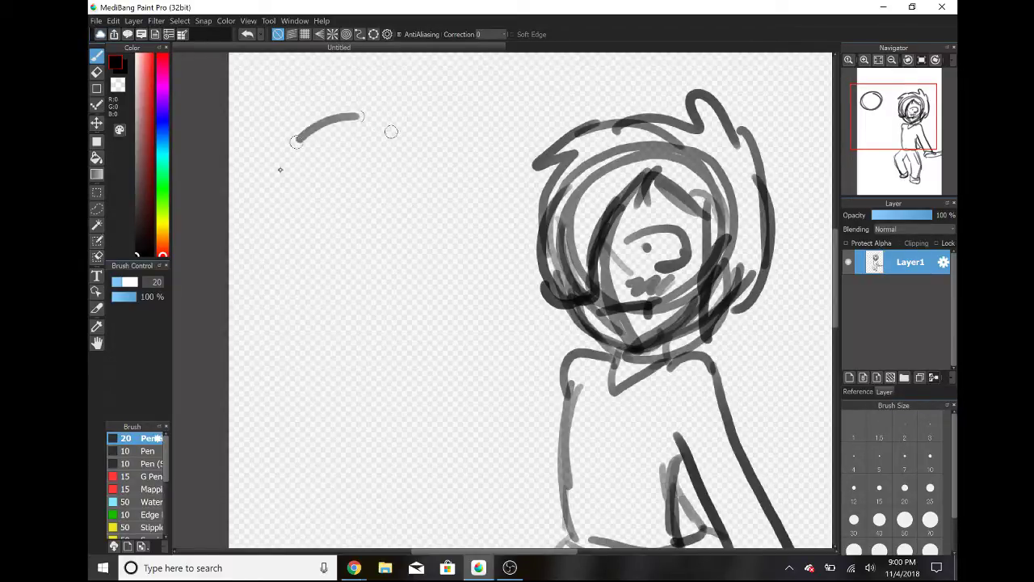
mouse_move(280, 170)
left_mouse_down()
mouse_move(307, 118)
mouse_move(286, 142)
left_mouse_up()
mouse_move(462, 223)
left_mouse_down()
mouse_move(494, 221)
mouse_move(482, 228)
mouse_move(492, 260)
mouse_move(494, 250)
mouse_move(491, 241)
mouse_move(491, 287)
mouse_move(494, 233)
mouse_move(486, 297)
mouse_move(393, 323)
left_mouse_up()
mouse_move(494, 265)
left_mouse_down()
mouse_move(421, 260)
mouse_move(483, 302)
left_mouse_up()
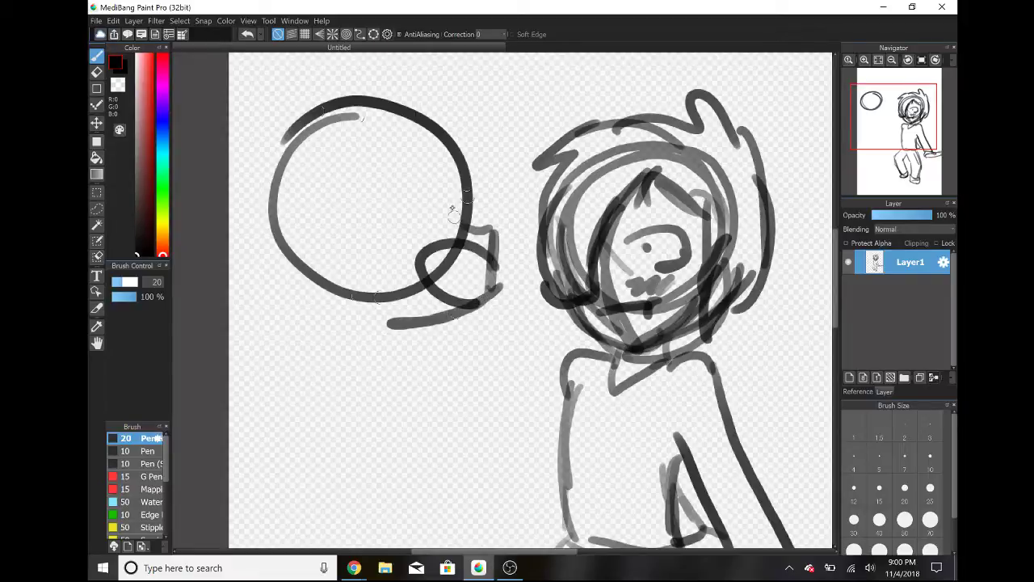
mouse_move(408, 173)
left_mouse_down()
mouse_move(439, 201)
mouse_move(412, 177)
mouse_move(439, 203)
mouse_move(403, 216)
mouse_move(414, 217)
mouse_move(411, 233)
mouse_move(441, 211)
mouse_move(471, 271)
left_mouse_up()
key("ctrl+z")
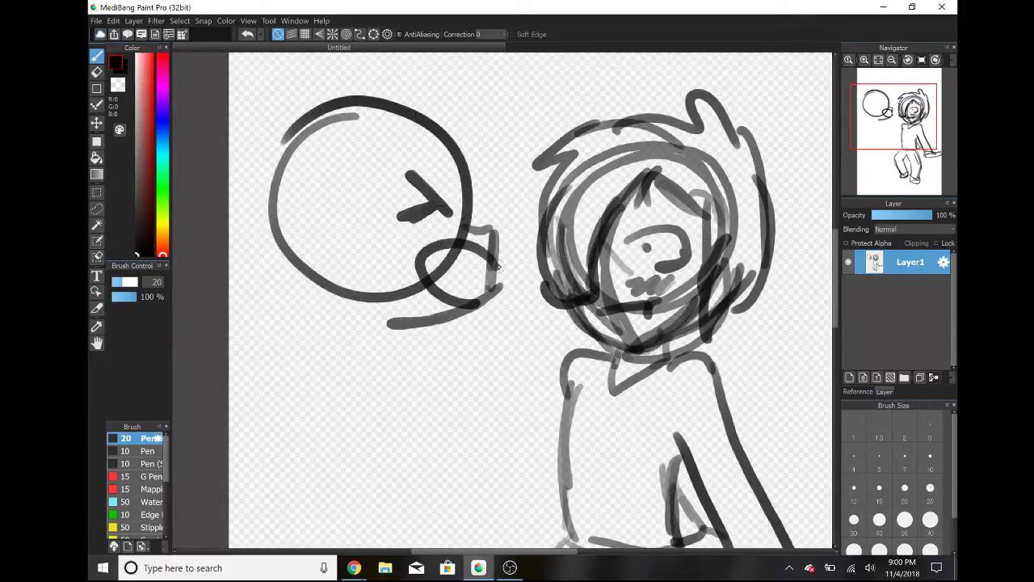
mouse_move(484, 237)
left_mouse_down()
mouse_move(436, 234)
mouse_move(393, 268)
left_mouse_up()
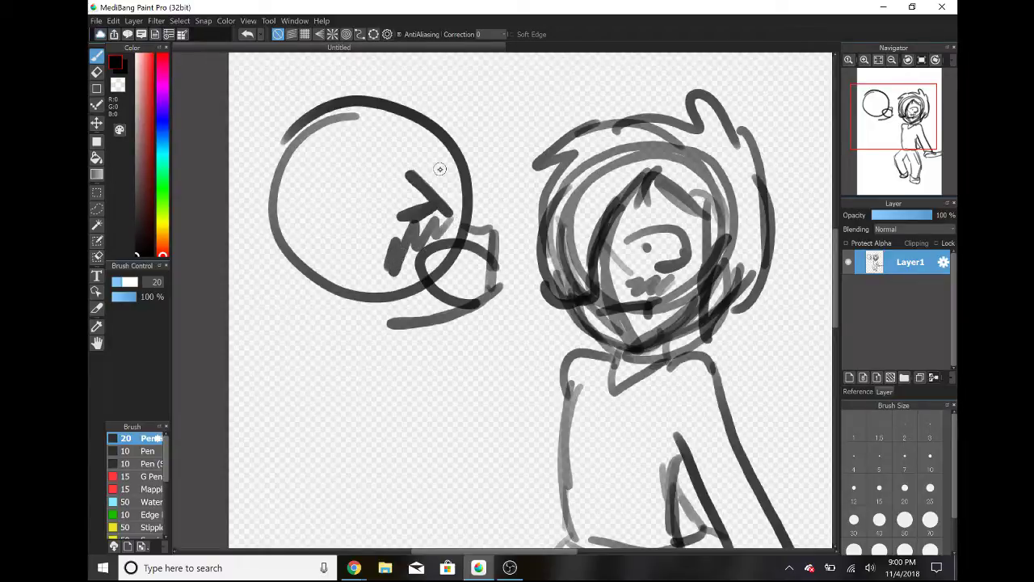
key("ctrl+z")
key("ctrl+z")
key("ctrl+z")
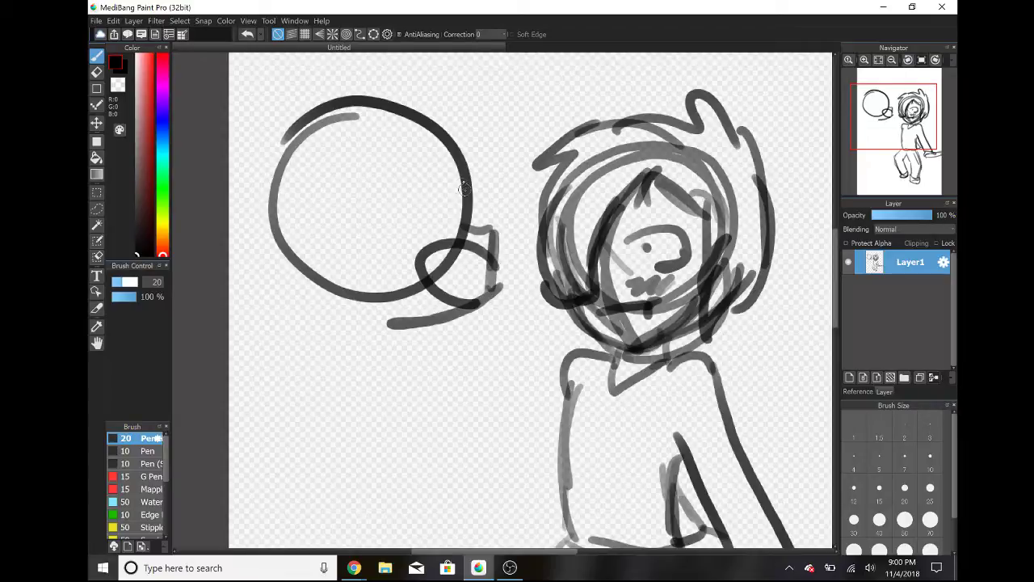
left_click_drag(446, 192, 410, 217)
mouse_move(410, 216)
left_mouse_down()
mouse_move(451, 184)
mouse_move(409, 214)
mouse_move(443, 210)
left_mouse_up()
left_click_drag(440, 197, 441, 209)
key("ctrl+z")
key("ctrl+z")
key("ctrl+z")
key("ctrl+z")
key("ctrl+z")
Step: Draw the second character's closed eye as an angled mark with zigzag shading strokes beneath it
mouse_move(412, 178)
left_mouse_down()
mouse_move(452, 189)
mouse_move(395, 202)
left_mouse_up()
left_click_drag(392, 246, 441, 234)
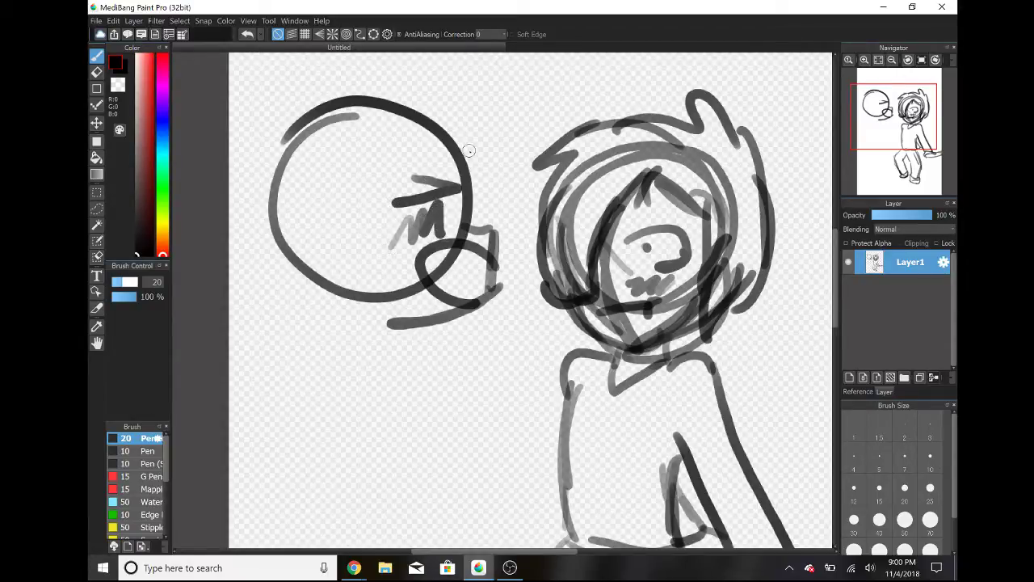
left_click_drag(450, 144, 474, 176)
mouse_move(332, 99)
left_mouse_down()
mouse_move(433, 103)
mouse_move(476, 146)
mouse_move(484, 169)
left_mouse_up()
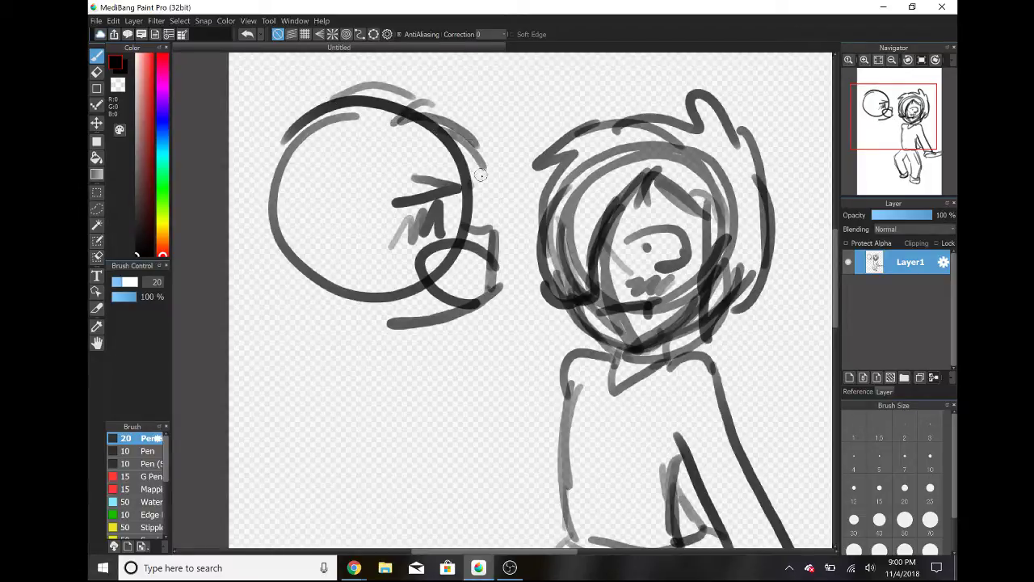
key("ctrl+z")
key("ctrl+z")
key("ctrl+z")
key("ctrl+z")
Step: Sketch long hair around the second character's head, with a jagged fringe, a curled lower end and a few strand lines
mouse_move(391, 98)
left_mouse_down()
mouse_move(440, 120)
mouse_move(443, 178)
mouse_move(355, 256)
mouse_move(339, 417)
mouse_move(251, 327)
left_mouse_up()
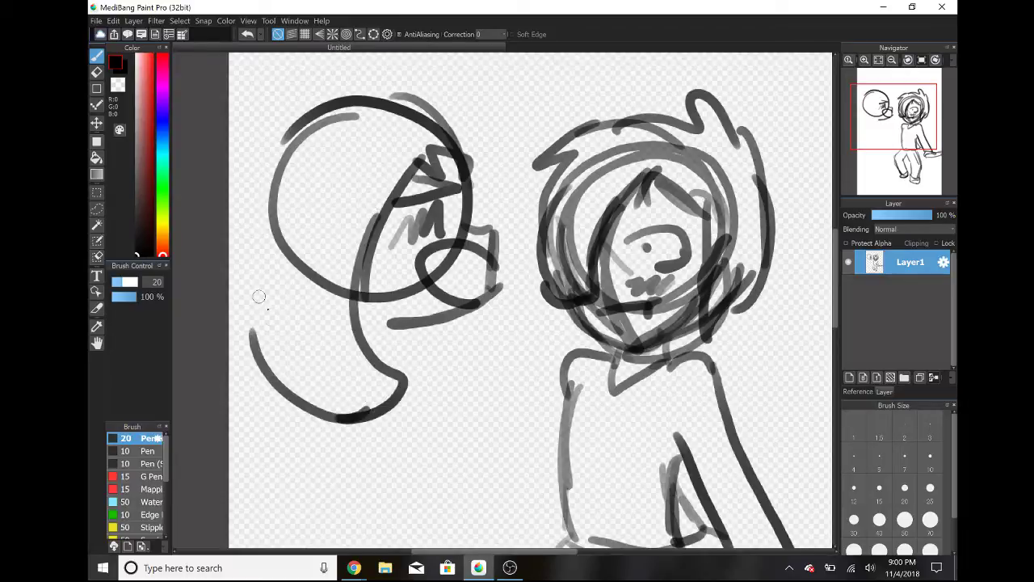
left_click_drag(291, 410, 269, 152)
left_click_drag(242, 313, 388, 107)
left_click_drag(309, 103, 420, 81)
left_click_drag(287, 340, 335, 420)
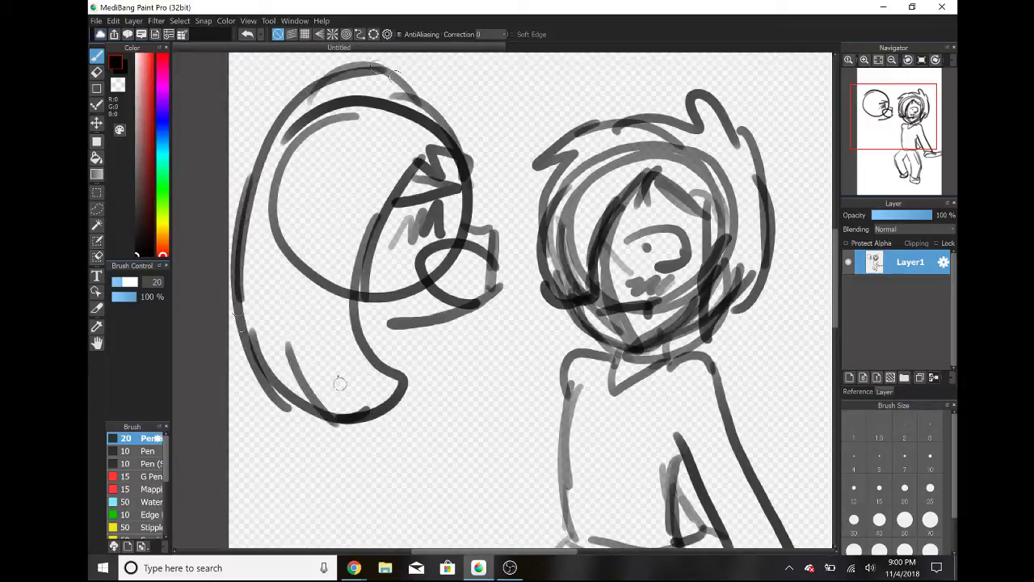
left_click_drag(333, 362, 386, 432)
Step: Switch to the YouTube live dashboard in Chrome, read the top chat, and minimize the window again
mouse_move(353, 567)
left_click(303, 507)
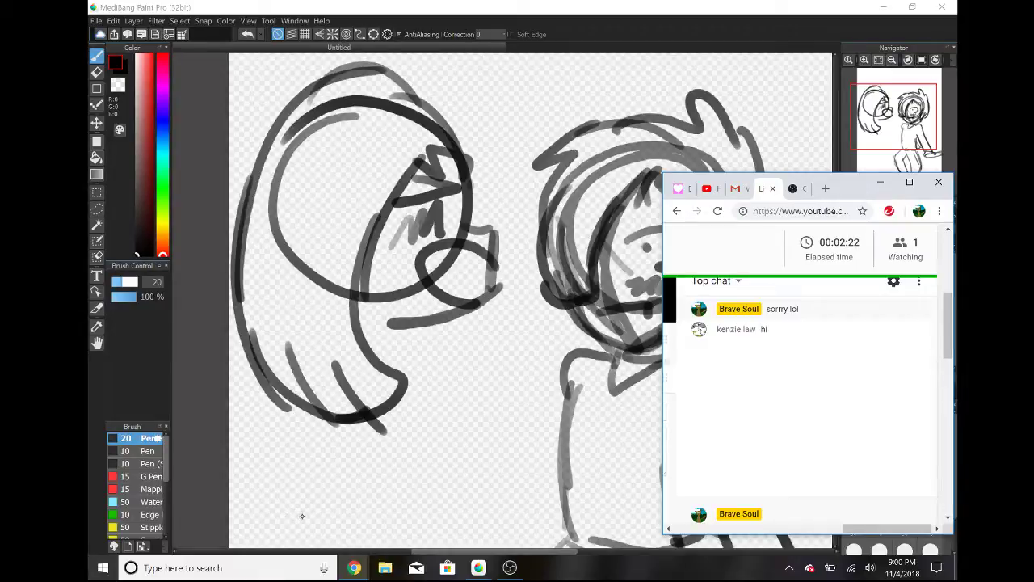
left_click(796, 529)
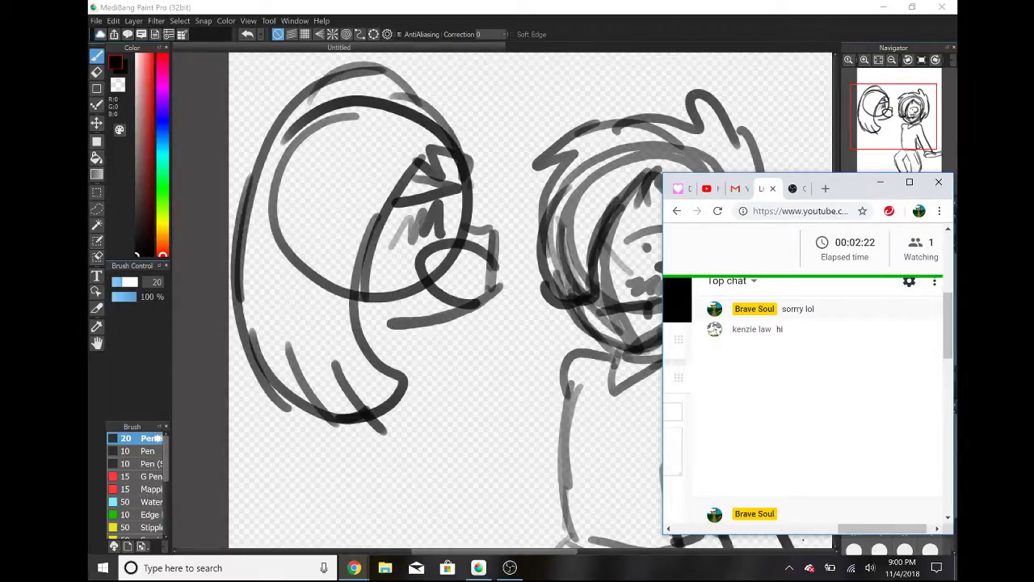
scroll(803, 485, "right", 1)
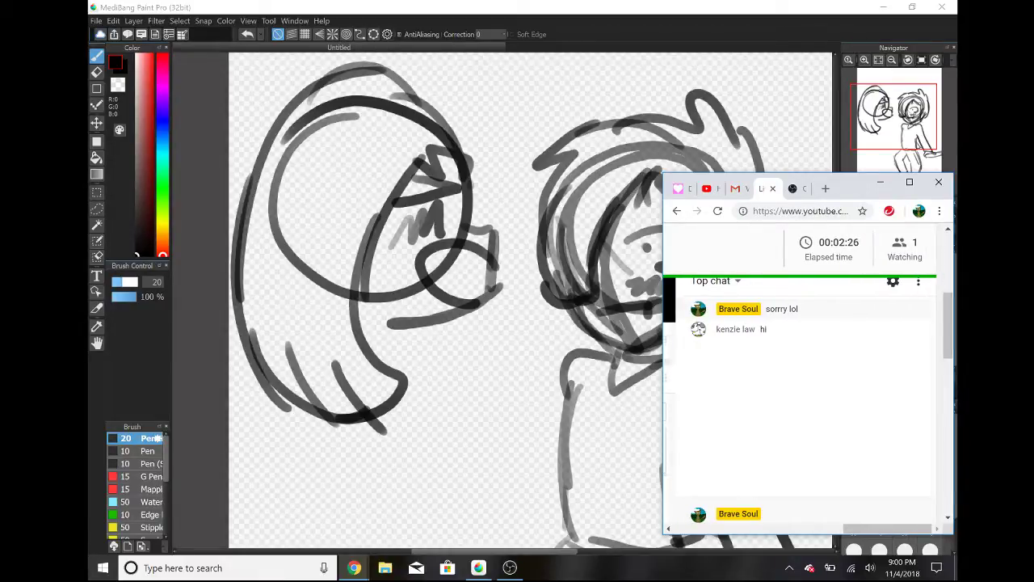
left_click(880, 183)
Step: Handwrite "Hi" with a small curved mark after it in the empty area between the two characters
left_click_drag(416, 438, 442, 491)
left_click_drag(434, 389, 477, 487)
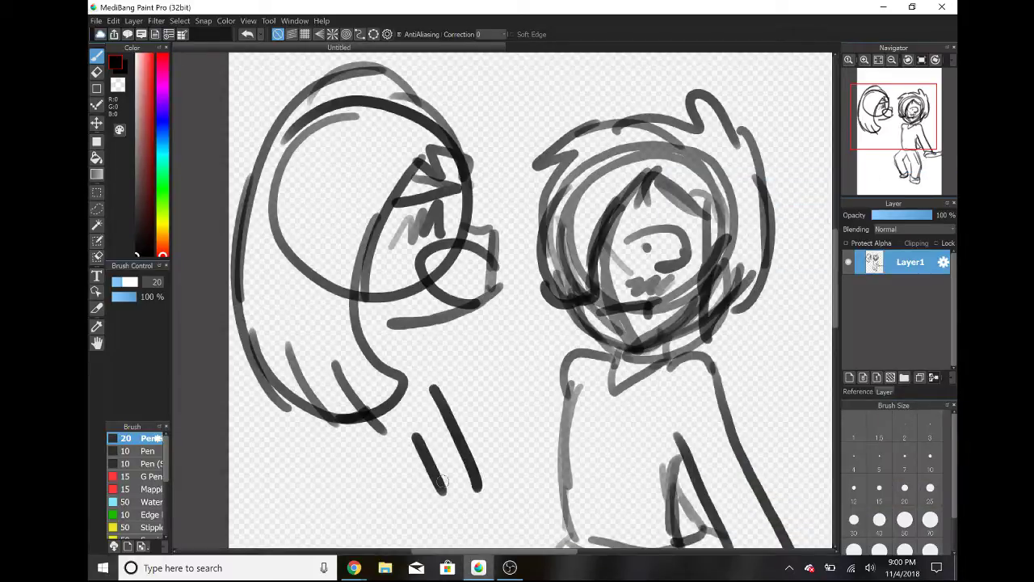
left_click_drag(420, 465, 473, 424)
left_click_drag(487, 424, 504, 454)
left_click(472, 402)
left_click_drag(499, 361, 512, 369)
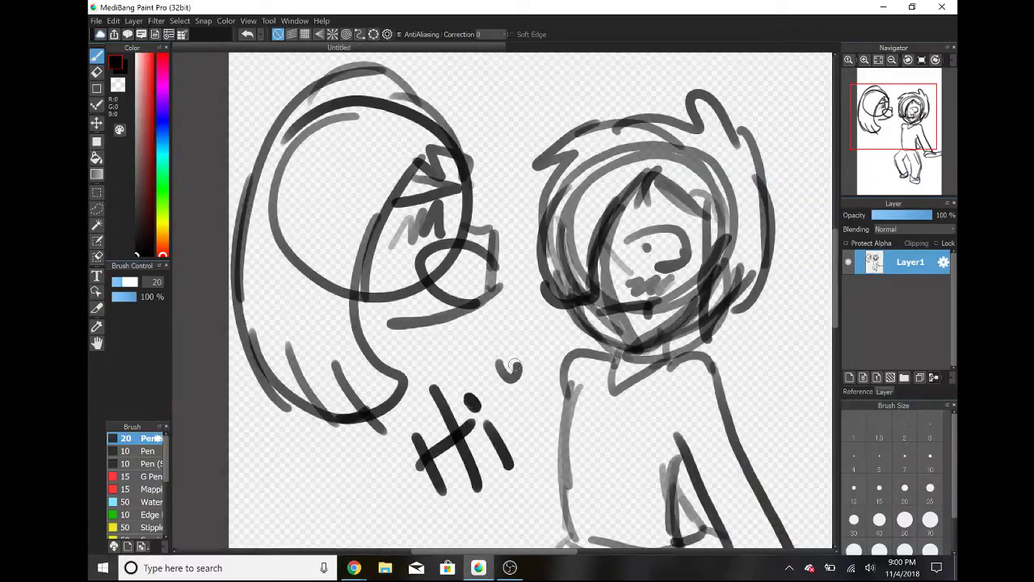
left_click(513, 341)
Step: Undo the handwritten "Hi" greeting
key("ctrl+z")
key("ctrl+z")
key("ctrl+z")
key("ctrl+z")
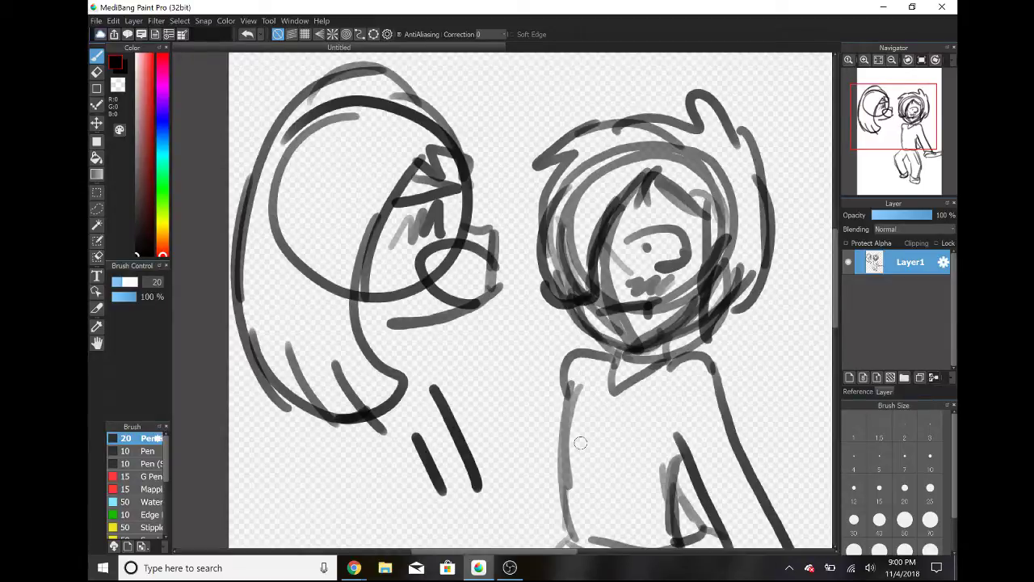
key("ctrl+z")
key("ctrl+z")
Step: Read the live chat in the Chrome live dashboard and handwrite "I know" on the canvas below the second character's hair
left_click(354, 567)
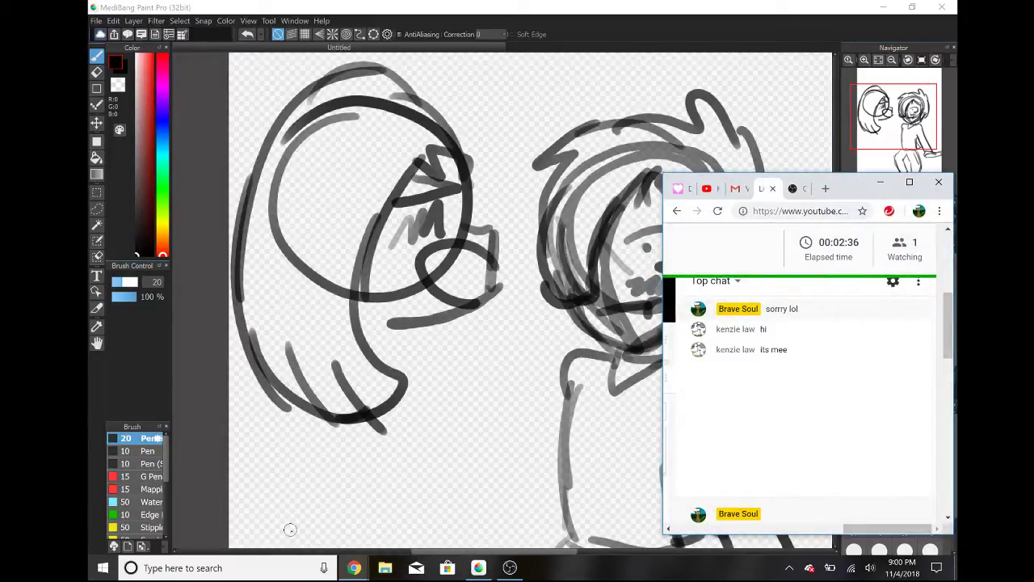
left_click_drag(389, 465, 401, 486)
left_click_drag(358, 458, 406, 411)
left_click_drag(378, 510, 424, 462)
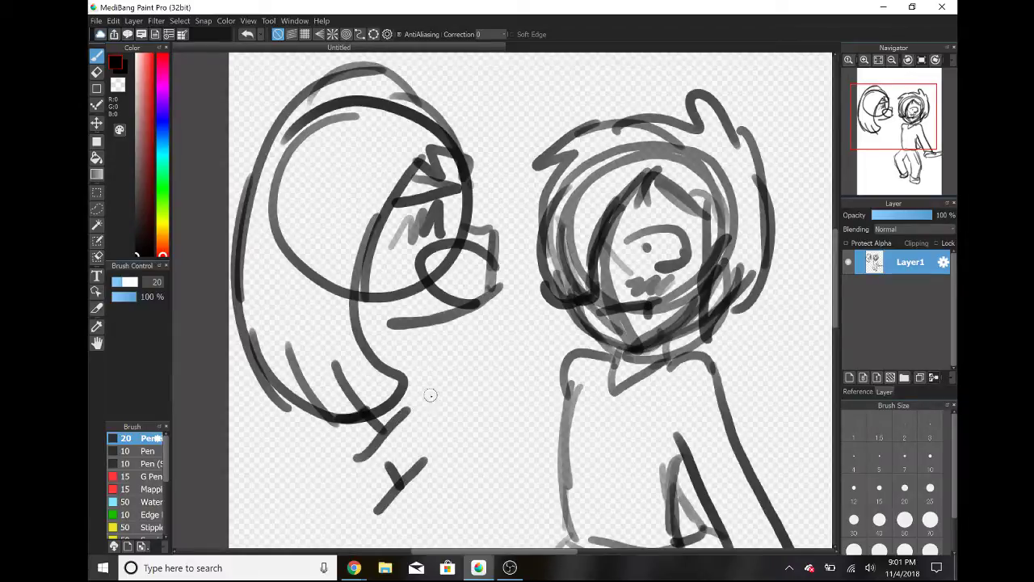
left_click_drag(432, 396, 470, 430)
left_click_drag(480, 421, 536, 373)
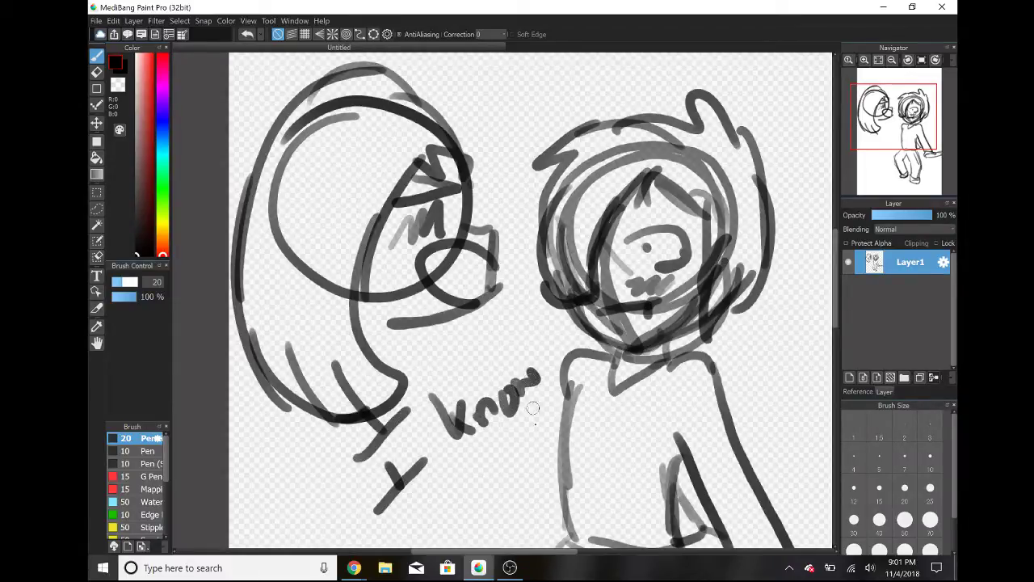
Step: Undo all strokes of the handwritten "I know" reply
key("ctrl+z")
key("ctrl+z")
key("ctrl+z")
key("ctrl+z")
key("ctrl+z")
key("ctrl+z")
key("ctrl+z")
key("ctrl+z")
key("ctrl+z")
key("ctrl+z")
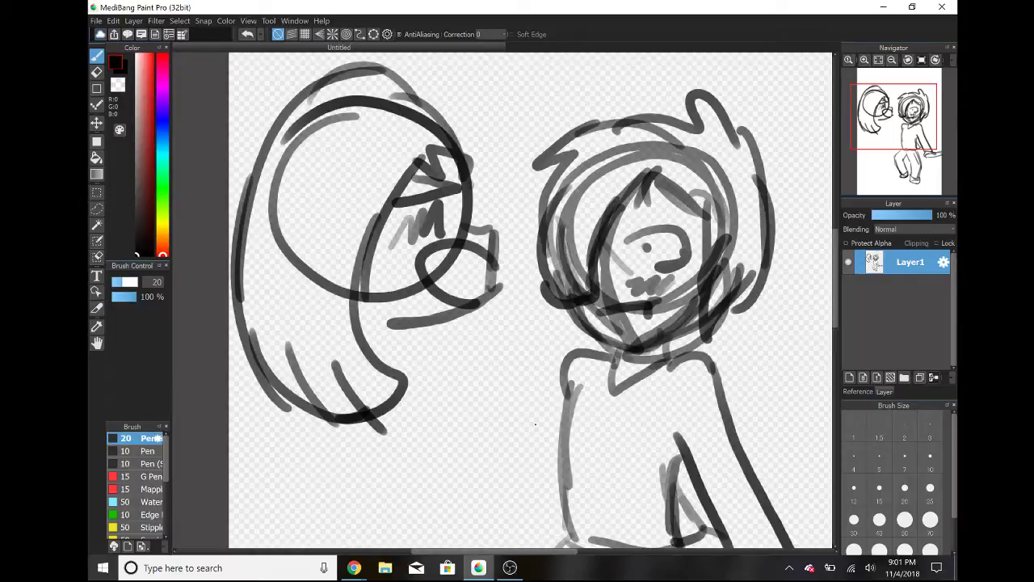
key("alt+Tab")
key("alt+Tab")
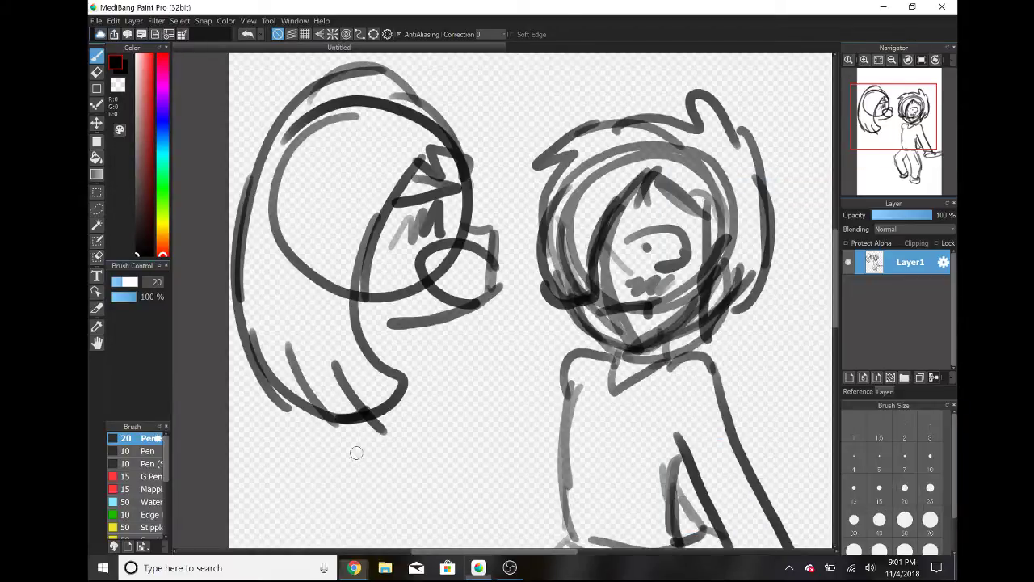
left_click_drag(359, 469, 373, 512)
left_click_drag(397, 478, 399, 477)
left_click_drag(419, 435, 437, 497)
key("ctrl+z")
key("ctrl+z")
key("ctrl+z")
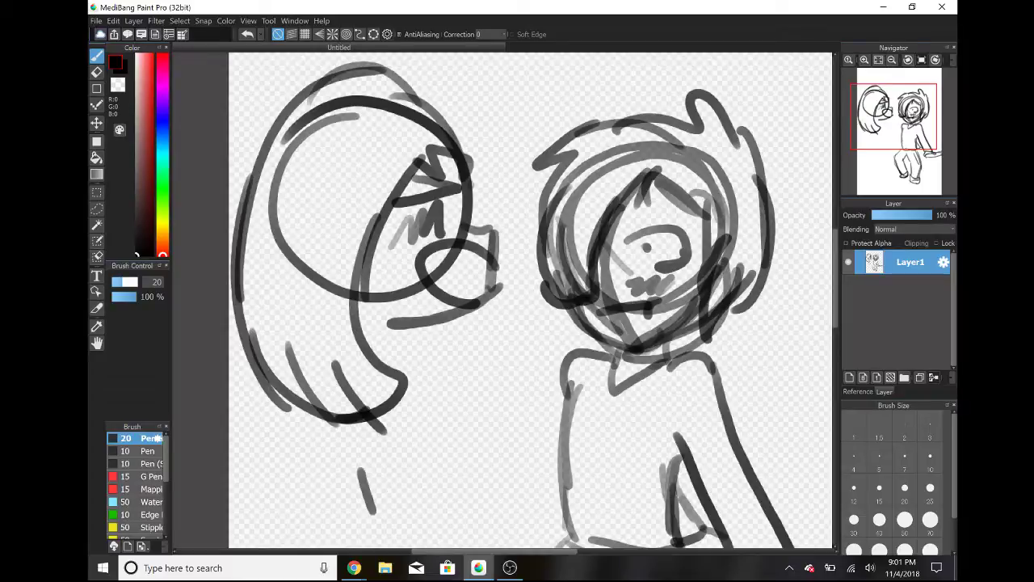
Step: Handwrite "I suck" below the second character's head
left_click_drag(349, 467, 370, 521)
left_click_drag(329, 489, 369, 462)
left_click_drag(363, 522, 393, 486)
mouse_move(430, 454)
left_mouse_down()
mouse_move(408, 470)
mouse_move(415, 505)
left_mouse_up()
mouse_move(424, 459)
left_mouse_down()
mouse_move(449, 478)
mouse_move(471, 454)
left_mouse_up()
mouse_move(483, 440)
left_mouse_down()
mouse_move(486, 465)
mouse_move(505, 390)
mouse_move(534, 423)
left_mouse_up()
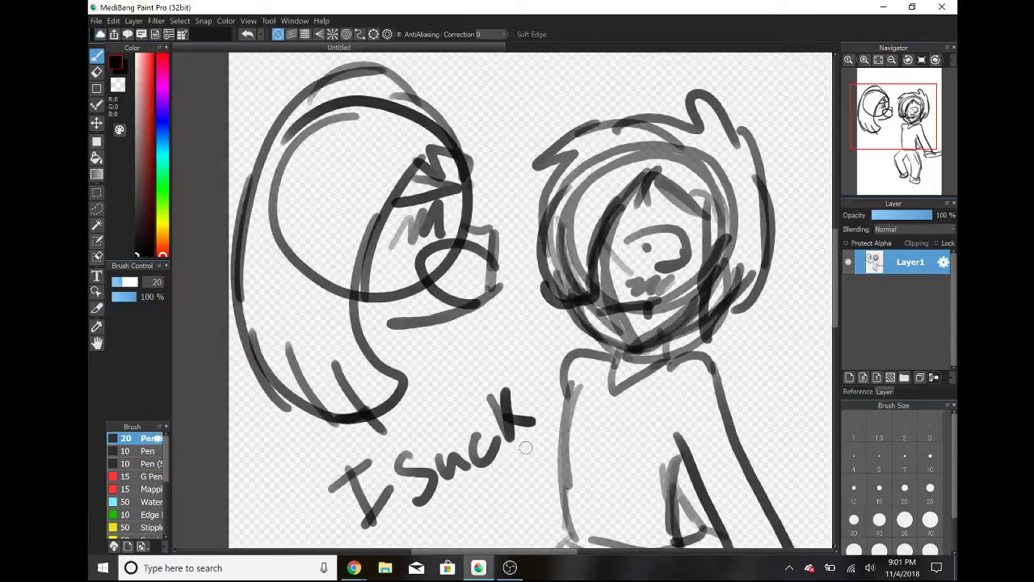
Step: Undo the handwritten "I suck" strokes
key("ctrl+z")
key("ctrl+z")
key("ctrl+z")
key("ctrl+z")
key("ctrl+z")
key("ctrl+z")
key("ctrl+z")
key("ctrl+z")
Step: Add a new blank layer and delete Layer1 with the character sketch
left_click(849, 377)
left_click(913, 288)
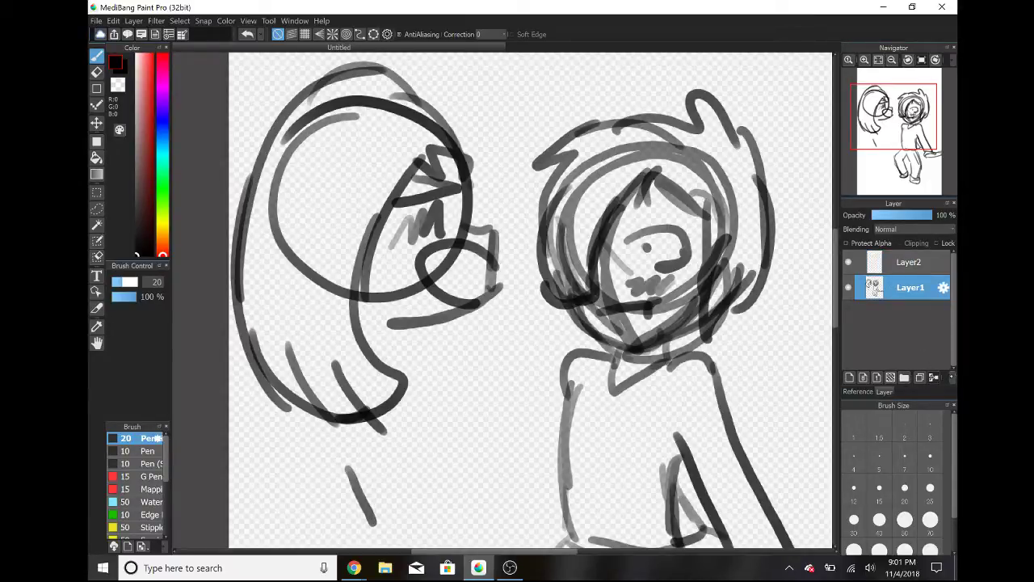
left_click(951, 377)
Step: Handwrite the word "What" in large black letters on the upper part of the empty canvas
mouse_move(378, 208)
left_mouse_down()
mouse_move(385, 266)
mouse_move(437, 270)
left_mouse_up()
key("ctrl+z")
mouse_move(380, 238)
left_mouse_down()
mouse_move(400, 286)
mouse_move(443, 228)
left_mouse_up()
left_click_drag(443, 181, 492, 276)
mouse_move(514, 264)
left_mouse_down()
mouse_move(503, 272)
mouse_move(550, 283)
left_mouse_up()
left_click_drag(546, 166, 580, 268)
left_click_drag(550, 255, 600, 224)
Step: Handwrite "Should I draw" in large letters on two lines beneath "What"
mouse_move(447, 354)
left_mouse_down()
mouse_move(473, 443)
mouse_move(418, 420)
left_mouse_up()
mouse_move(478, 349)
left_mouse_down()
mouse_move(509, 385)
mouse_move(620, 364)
left_mouse_up()
left_click_drag(588, 305, 651, 347)
left_click_drag(630, 284, 675, 374)
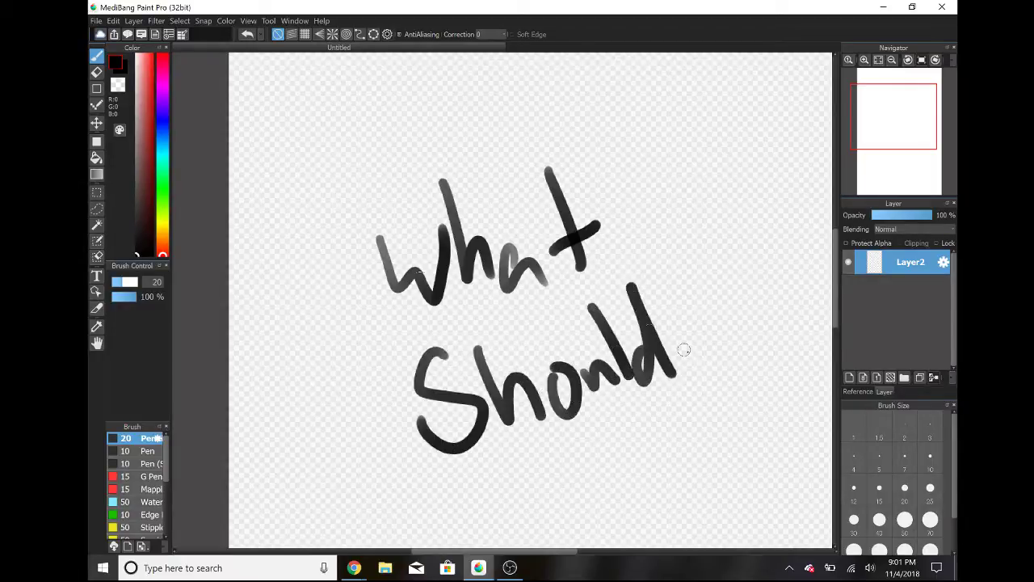
left_click_drag(693, 274, 742, 355)
left_click_drag(675, 300, 751, 256)
left_click_drag(717, 379, 779, 323)
mouse_move(540, 504)
left_mouse_down()
mouse_move(599, 452)
mouse_move(719, 435)
left_mouse_up()
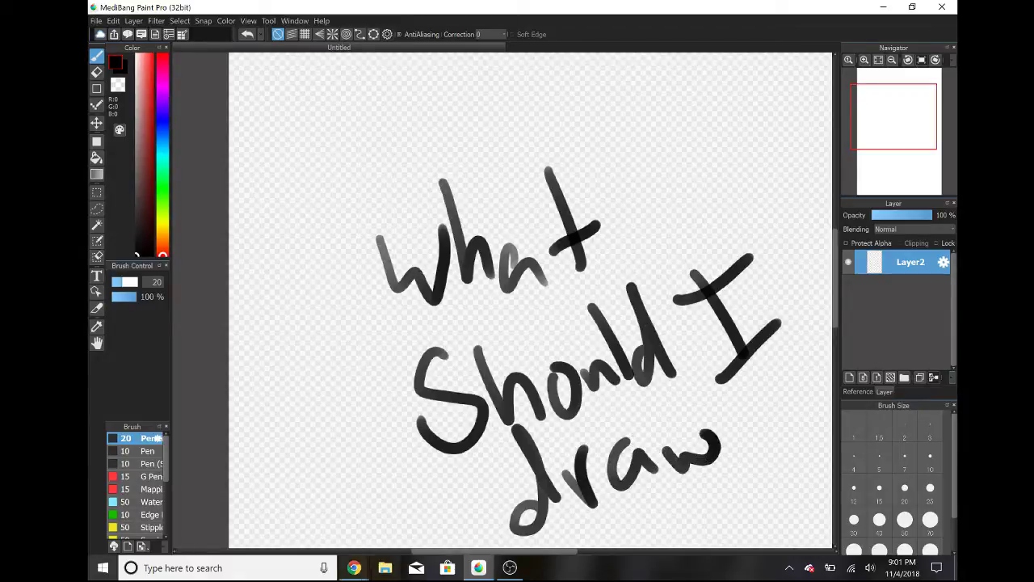
Step: Check the live chat in the Chrome live dashboard and add a question mark after the handwritten word "draw"
mouse_move(354, 567)
left_click(274, 537)
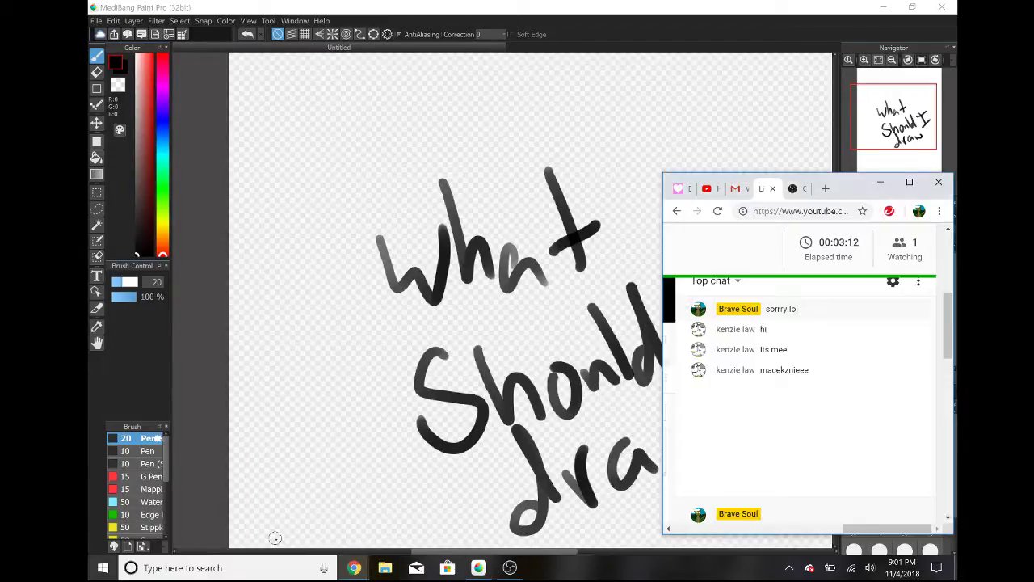
left_click(404, 501)
left_click(767, 448)
left_click_drag(709, 421, 796, 391)
Step: Check the live chat in Chrome again and handwrite "who dat?" in smaller letters above the question
mouse_move(354, 567)
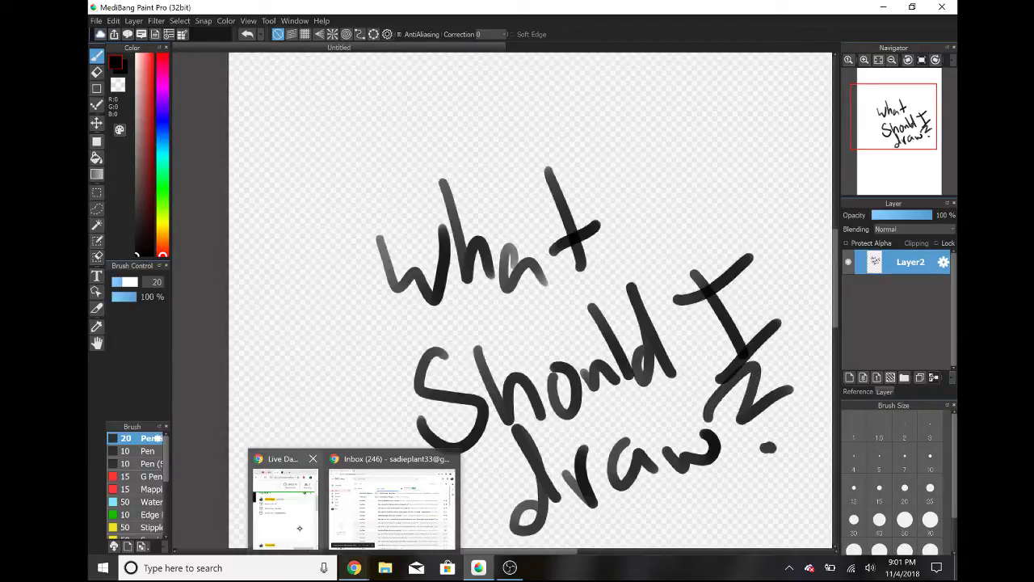
left_click(300, 523)
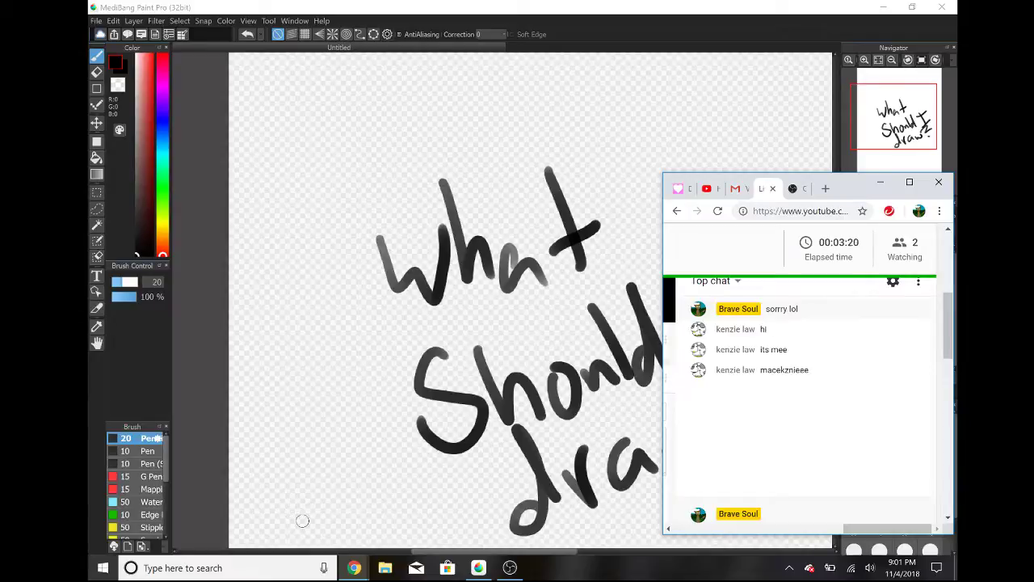
left_click(257, 161)
mouse_move(255, 181)
left_mouse_down()
mouse_move(305, 103)
mouse_move(353, 123)
left_mouse_up()
key("ctrl+z")
mouse_move(364, 91)
left_mouse_down()
mouse_move(376, 107)
mouse_move(361, 89)
left_mouse_up()
mouse_move(327, 151)
left_mouse_down()
mouse_move(333, 192)
mouse_move(374, 189)
left_mouse_up()
left_click_drag(381, 121, 397, 165)
left_click_drag(373, 155, 424, 130)
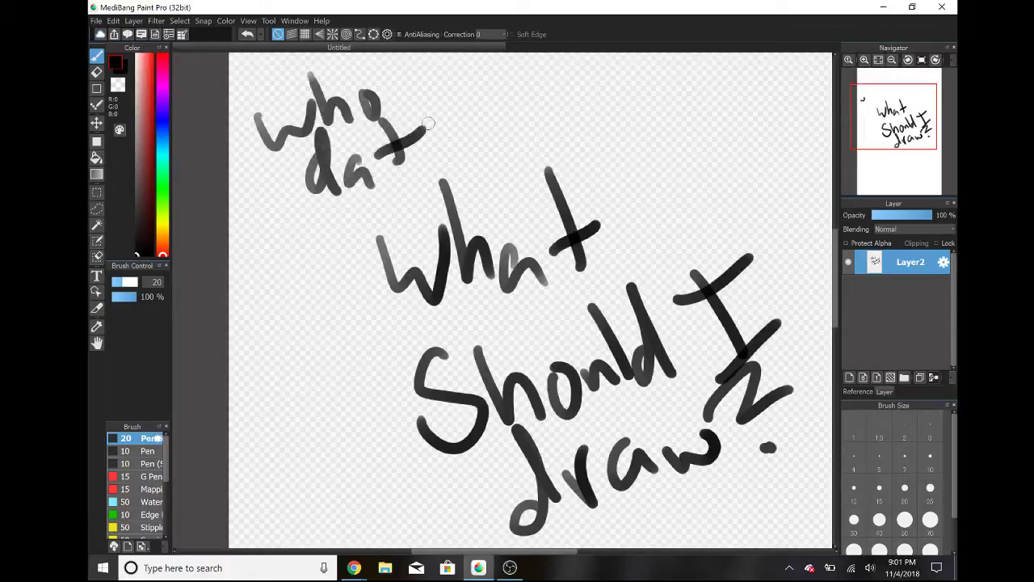
left_click(443, 138)
left_click_drag(438, 90, 445, 127)
Step: Read the viewer's reply in the live chat and handwrite "lol ok" next to "who dat?"
mouse_move(354, 567)
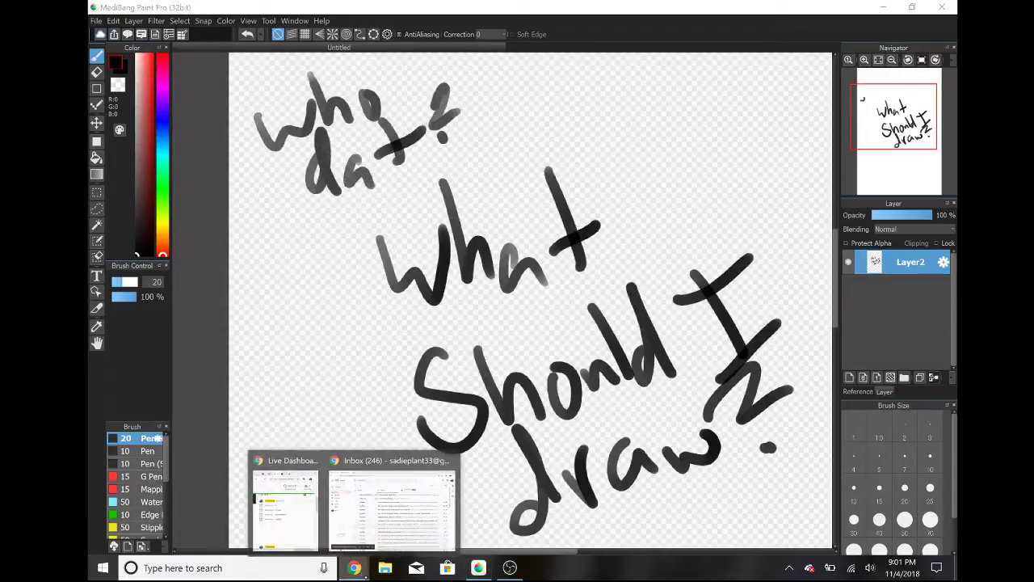
left_click(295, 490)
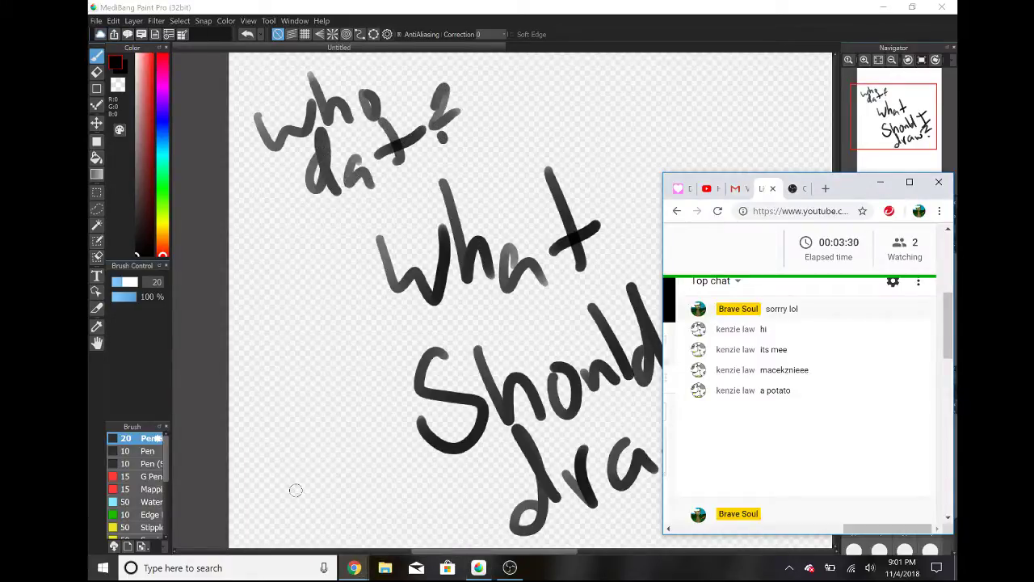
left_click_drag(521, 125, 535, 147)
mouse_move(551, 117)
left_mouse_down()
mouse_move(556, 147)
mouse_move(586, 150)
left_mouse_up()
key("ctrl+z")
key("ctrl+z")
left_click_drag(511, 81, 533, 144)
mouse_move(556, 104)
left_mouse_down()
mouse_move(554, 129)
mouse_move(567, 101)
left_mouse_up()
left_click_drag(579, 61, 601, 125)
mouse_move(656, 98)
left_mouse_down()
mouse_move(646, 136)
mouse_move(683, 105)
left_mouse_up()
mouse_move(684, 64)
left_mouse_down()
mouse_move(678, 100)
mouse_move(749, 118)
left_mouse_up()
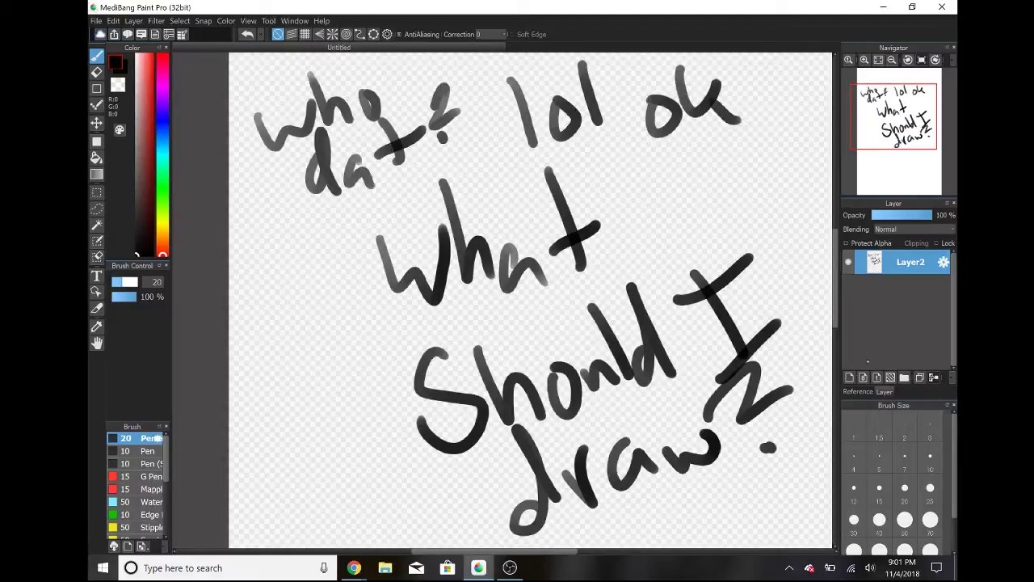
left_click(850, 377)
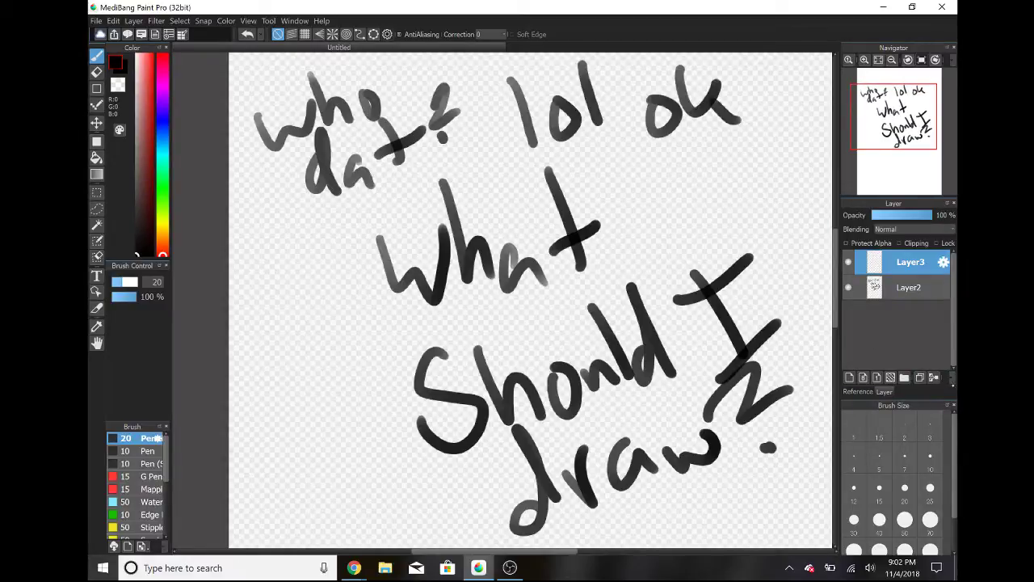
left_click(951, 377)
left_click(945, 392)
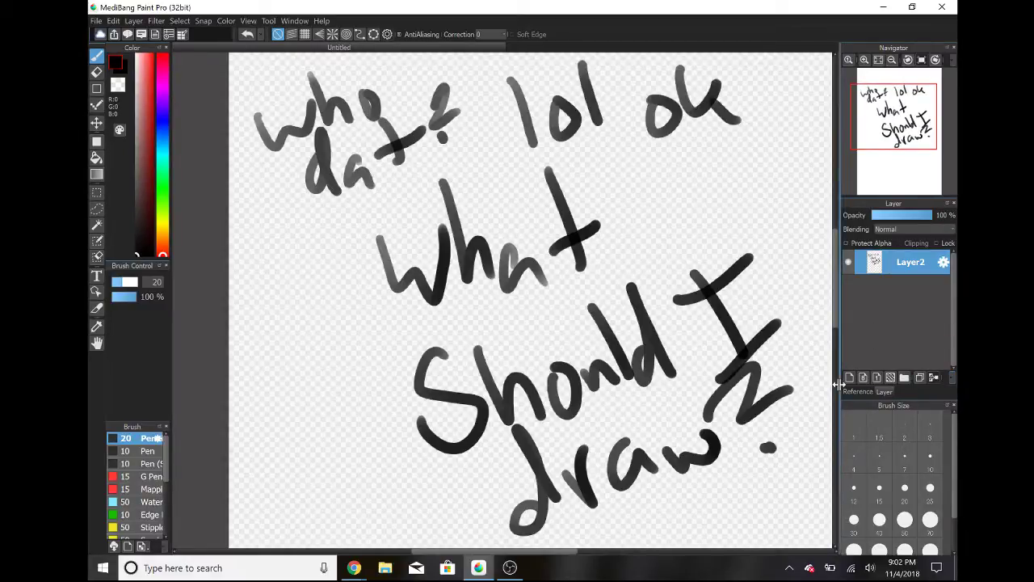
Step: Add a new blank layer and delete Layer2 with the handwritten text
left_click(850, 378)
left_click(921, 288)
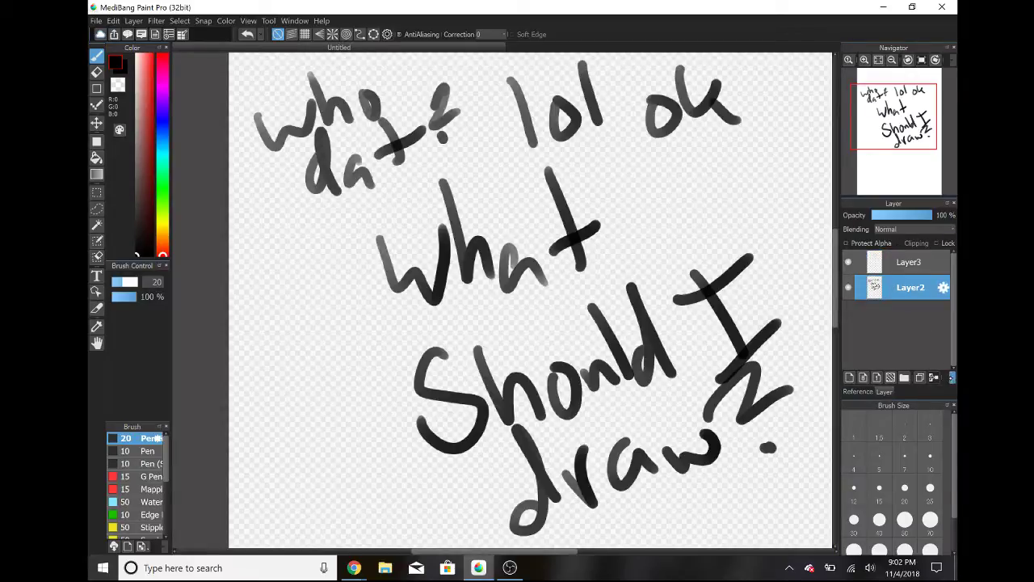
left_click(951, 377)
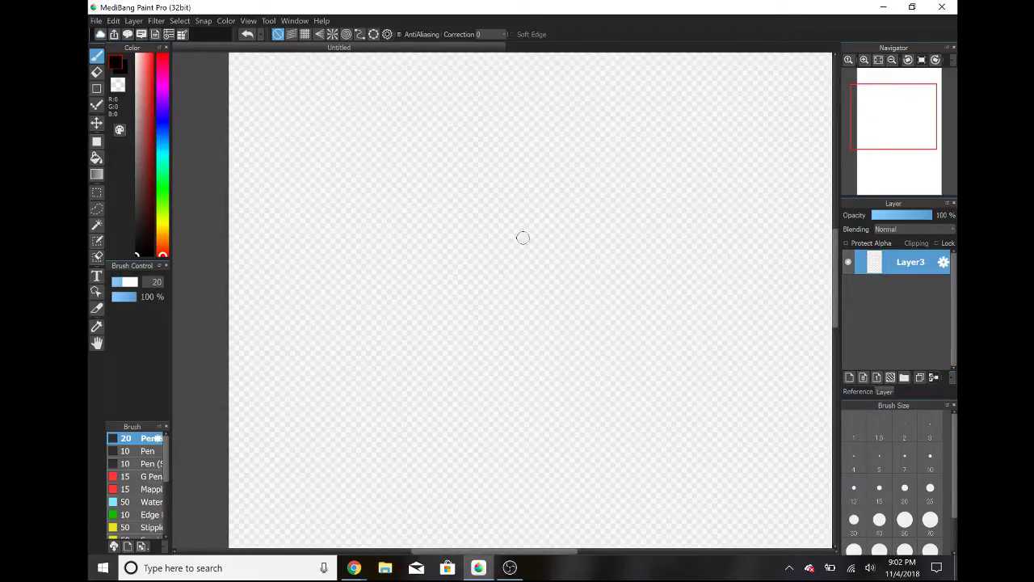
Step: Draw a large bean-shaped potato outline in black on Layer3 and add a new layer beneath it
mouse_move(446, 234)
left_mouse_down()
mouse_move(508, 127)
mouse_move(669, 168)
mouse_move(674, 369)
mouse_move(507, 471)
mouse_move(391, 403)
mouse_move(425, 325)
mouse_move(440, 207)
left_mouse_up()
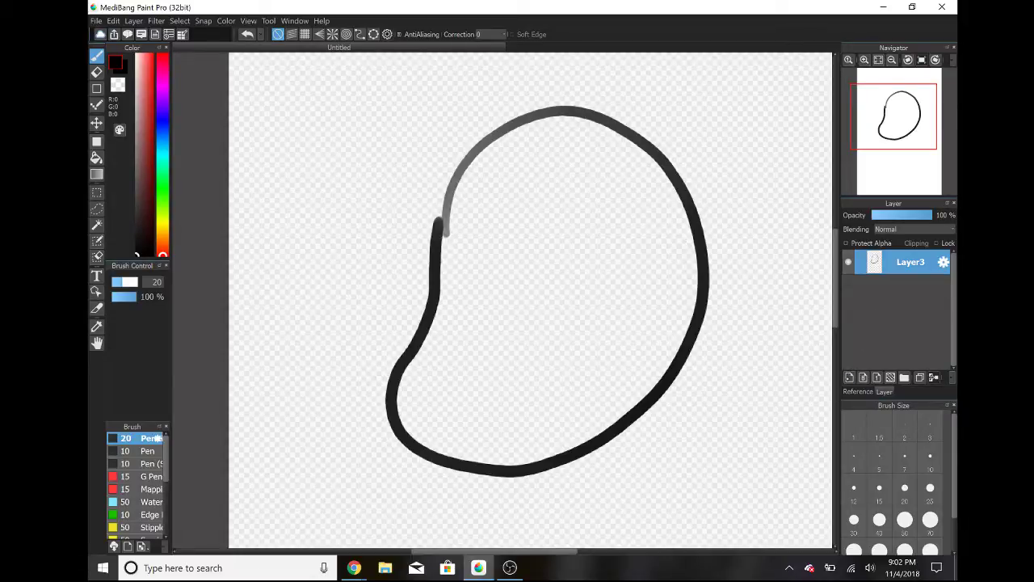
left_click(850, 378)
left_click(892, 295)
left_click_drag(876, 263, 891, 301)
Step: Paint the inside of the potato brown (R 78, G 53, B 0) on the lower layer with a size 209 brush
left_click_drag(165, 251, 162, 234)
left_click(151, 194)
left_click(135, 282)
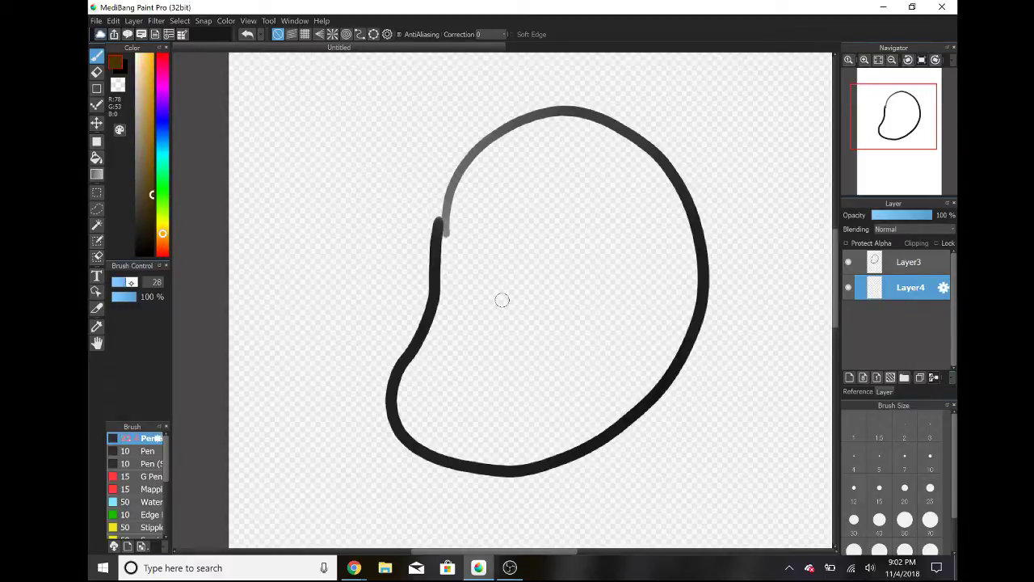
mouse_move(594, 257)
left_mouse_down()
mouse_move(550, 199)
mouse_move(479, 257)
mouse_move(566, 404)
mouse_move(434, 381)
left_mouse_up()
Step: Choose a darker brown and dab four round spots across the potato's body
left_click(151, 210)
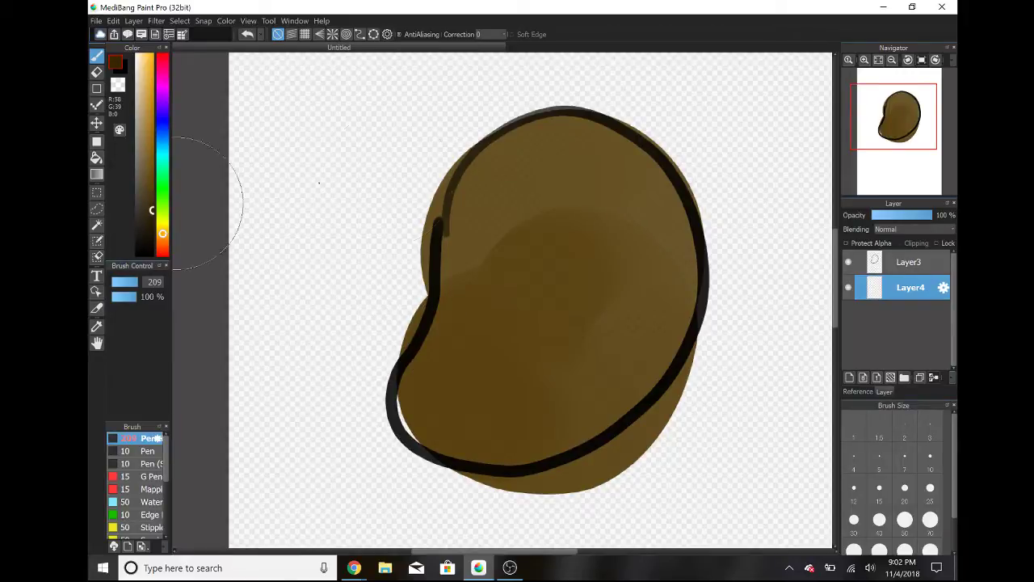
left_click(525, 191)
left_click(624, 242)
left_click(464, 340)
left_click(610, 390)
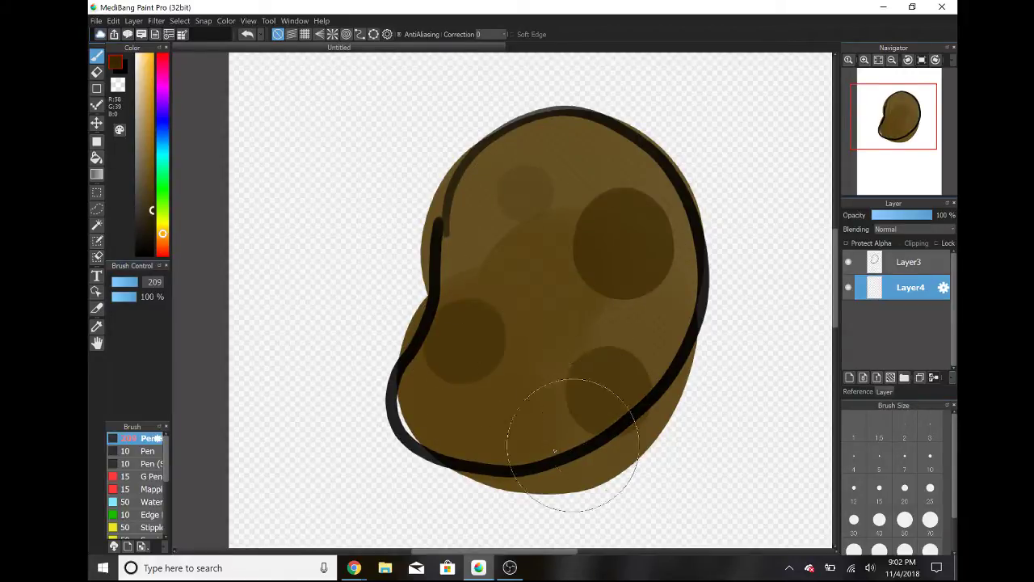
Step: Add short black crease marks across the potato with a 14.3 px brush
left_click_drag(146, 240, 135, 255)
left_click(118, 281)
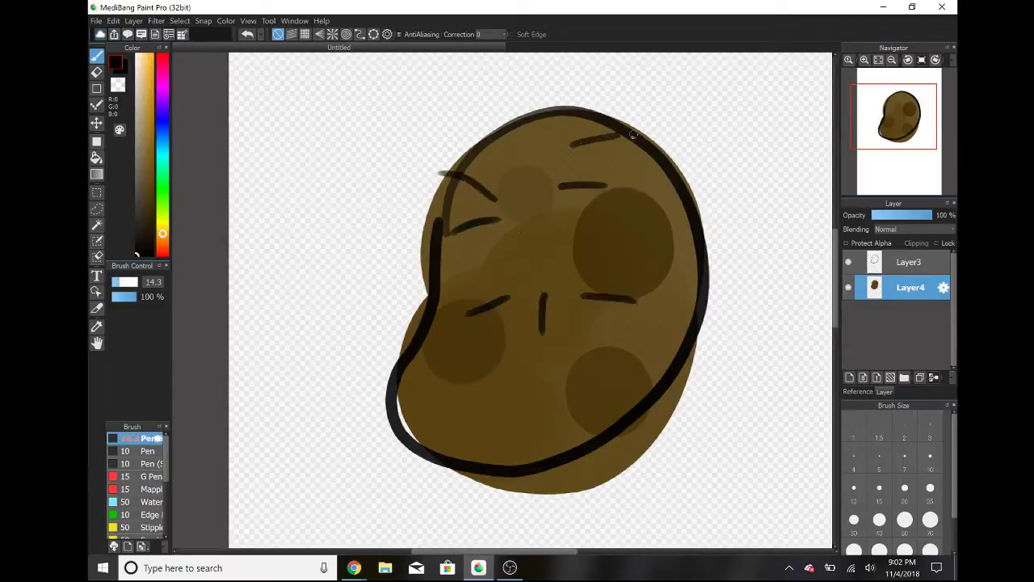
left_click_drag(630, 222, 671, 224)
left_click_drag(675, 282, 691, 294)
left_click_drag(615, 394, 618, 418)
left_click_drag(510, 435, 488, 466)
left_click_drag(457, 394, 415, 417)
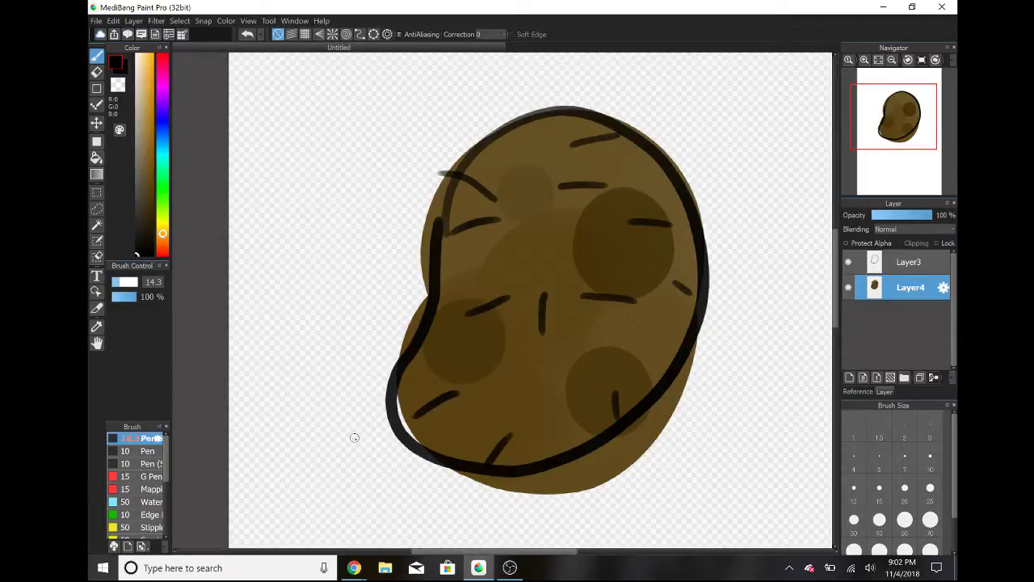
Step: Check the live chat in Chrome and handwrite "yes" in the empty space beside the potato's upper part
mouse_move(353, 567)
left_click(307, 518)
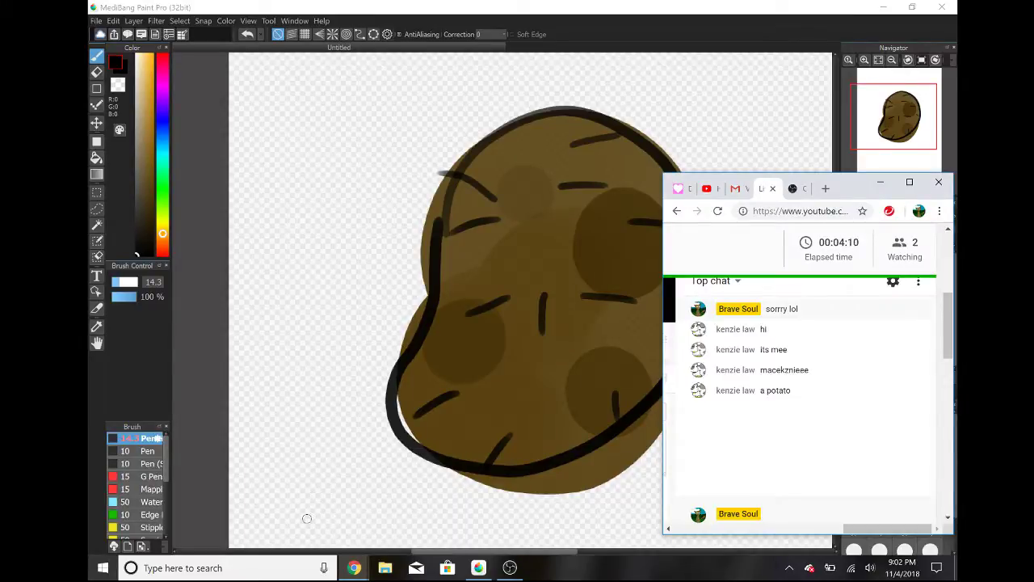
left_click(307, 518)
left_click_drag(277, 191, 257, 258)
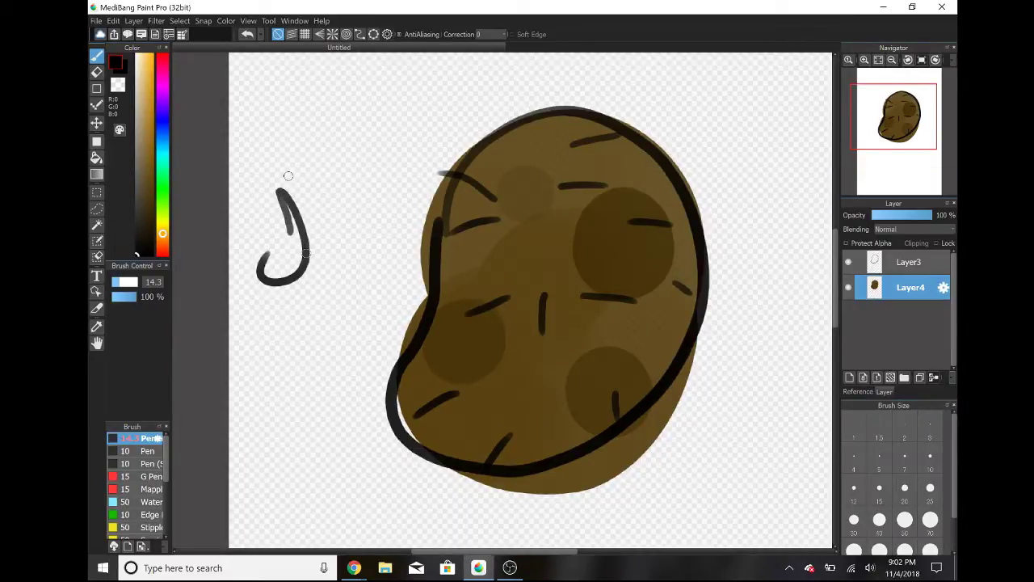
key("ctrl+z")
left_click_drag(248, 187, 285, 174)
mouse_move(317, 139)
left_mouse_down()
mouse_move(323, 182)
mouse_move(344, 179)
left_mouse_up()
left_click_drag(349, 104, 373, 156)
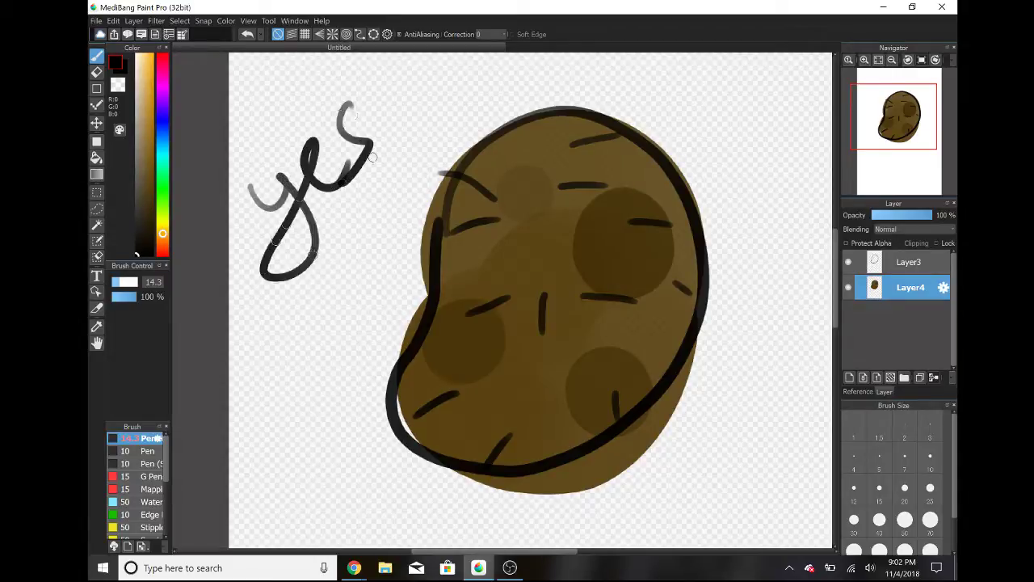
Step: Read the newest live chat message in Chrome and handwrite "lol" on the opposite side of the potato from "yes"
mouse_move(354, 567)
left_click(291, 526)
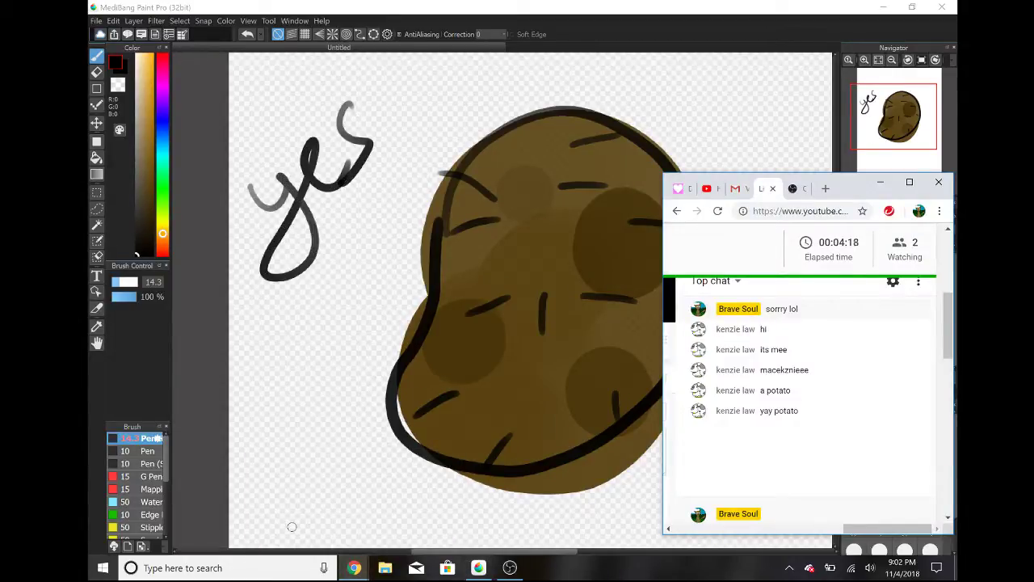
left_click(655, 95)
left_click_drag(675, 111, 683, 135)
mouse_move(710, 119)
left_mouse_down()
mouse_move(716, 138)
mouse_move(709, 123)
left_mouse_up()
left_click_drag(743, 81, 757, 141)
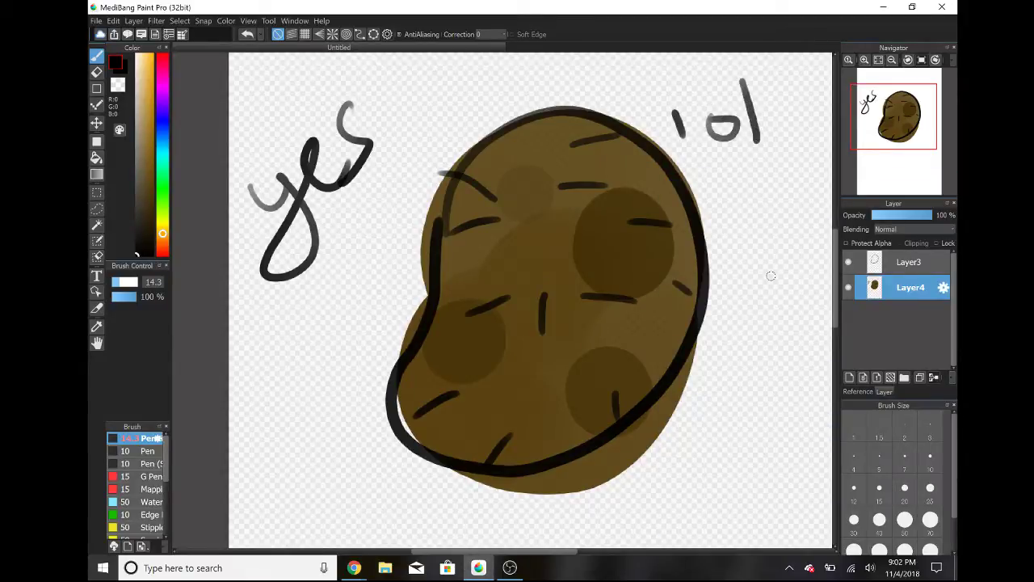
Step: Undo the handwritten "lol" and "yes" and the most recent crease marks on the potato
key("ctrl+z")
key("ctrl+z")
key("ctrl+z")
key("ctrl+z")
key("ctrl+z")
key("ctrl+z")
key("ctrl+z")
key("ctrl+z")
key("ctrl+z")
key("ctrl+z")
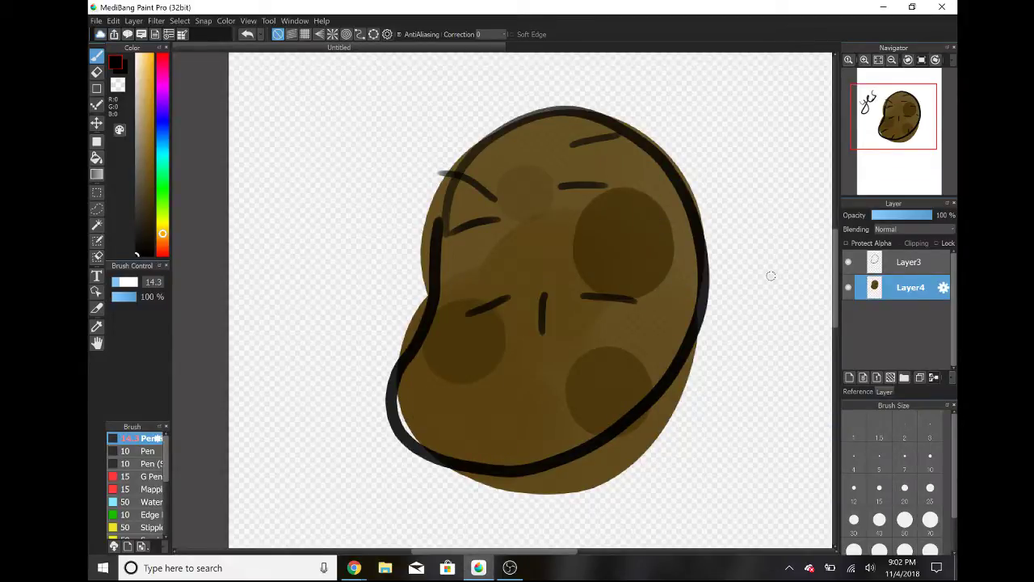
key("ctrl+z")
key("ctrl+z")
Step: Delete the potato's outline layer and its paint layer, adding a new blank layer in their place
left_click(913, 275)
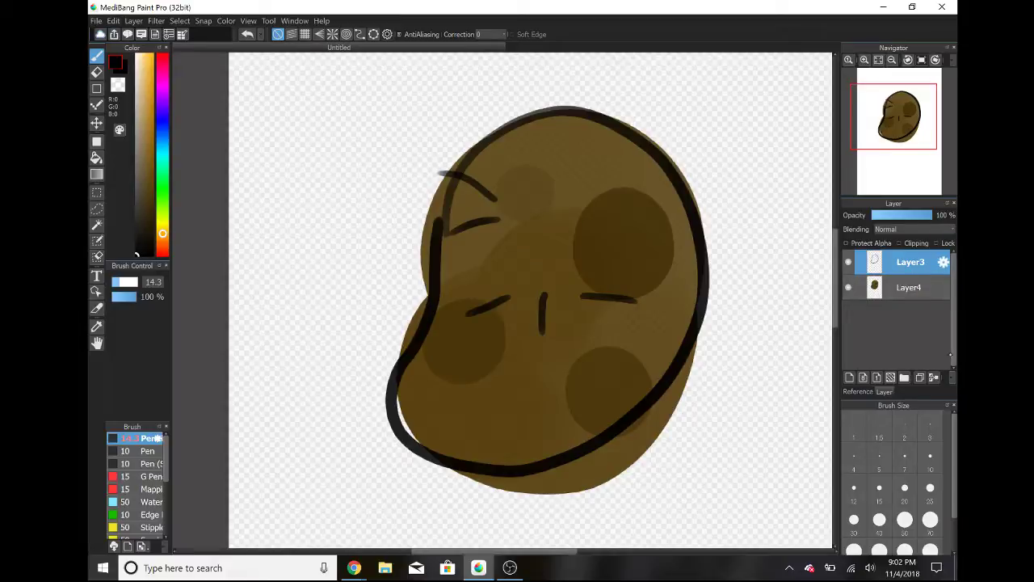
left_click(949, 377)
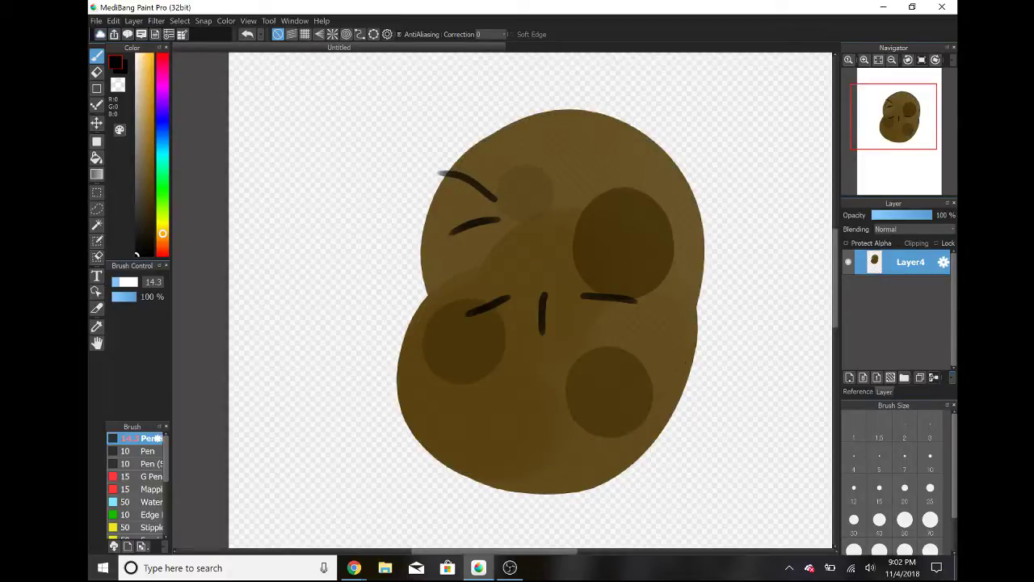
left_click(849, 377)
left_click(885, 281)
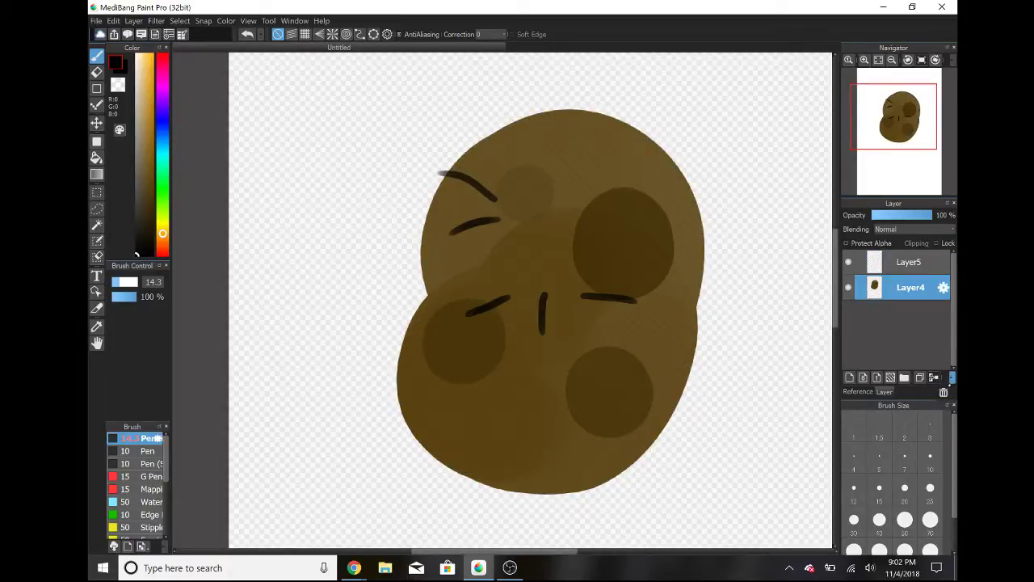
left_click(949, 377)
Step: Check the live chat in Chrome and handwrite "Potato" in black across the upper part of the blank canvas
mouse_move(354, 567)
left_click(291, 501)
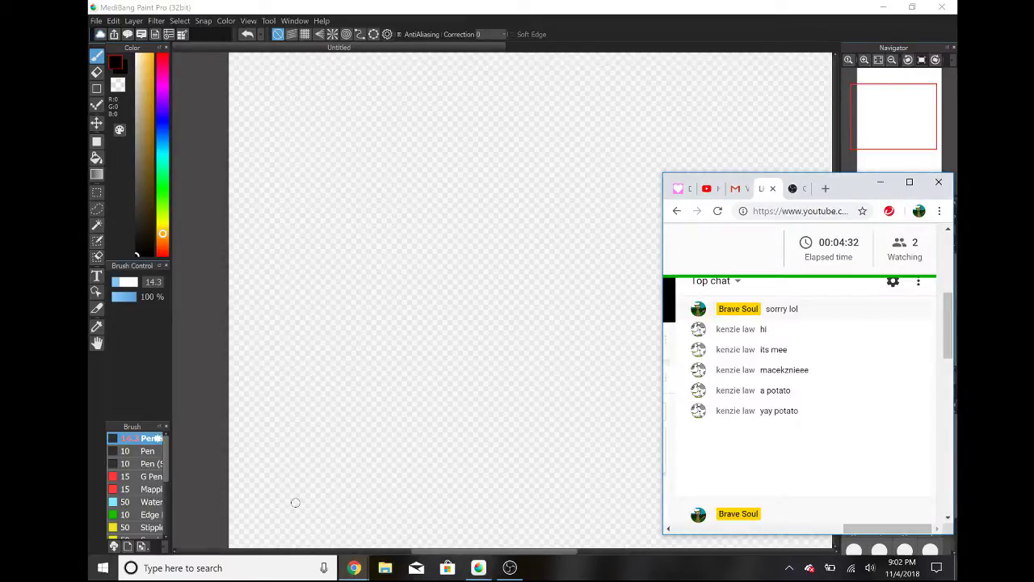
left_click(280, 115)
left_click_drag(305, 168, 309, 196)
mouse_move(285, 134)
left_mouse_down()
mouse_move(341, 124)
mouse_move(298, 171)
left_mouse_up()
left_click_drag(394, 141, 397, 136)
mouse_move(404, 77)
left_mouse_down()
mouse_move(404, 132)
mouse_move(468, 107)
left_mouse_up()
left_click_drag(485, 117, 492, 150)
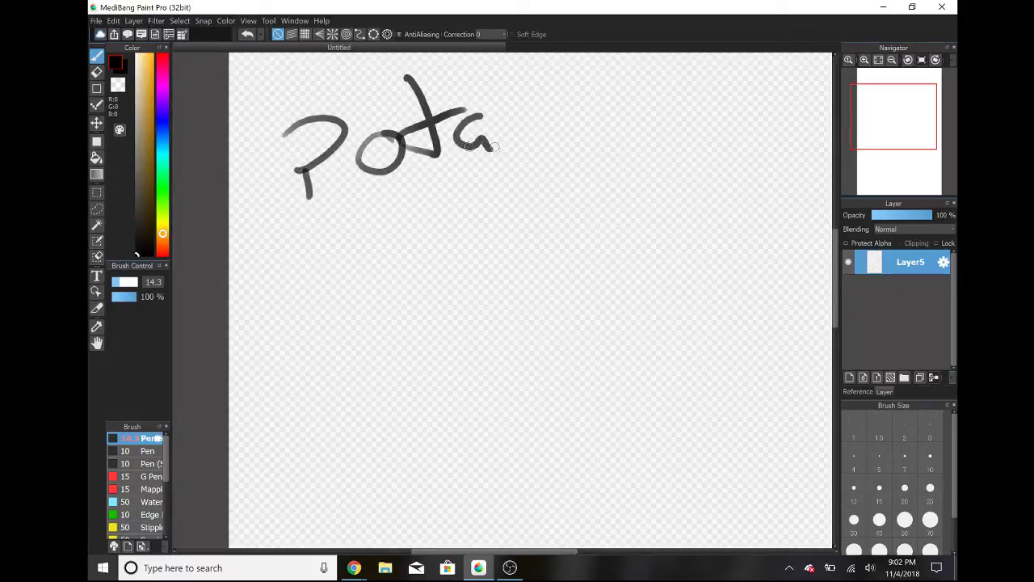
left_click_drag(494, 75, 517, 139)
left_click_drag(481, 113, 567, 87)
Step: Handwrite "dead!" beneath the word "Potato"
left_click_drag(392, 265, 394, 295)
left_click_drag(352, 200, 396, 300)
mouse_move(408, 271)
left_mouse_down()
mouse_move(432, 242)
mouse_move(477, 242)
left_mouse_up()
mouse_move(476, 238)
left_mouse_down()
mouse_move(483, 287)
mouse_move(501, 283)
left_mouse_up()
mouse_move(521, 243)
left_mouse_down()
mouse_move(525, 212)
mouse_move(553, 271)
left_mouse_up()
left_click(588, 259)
left_click_drag(580, 144, 593, 228)
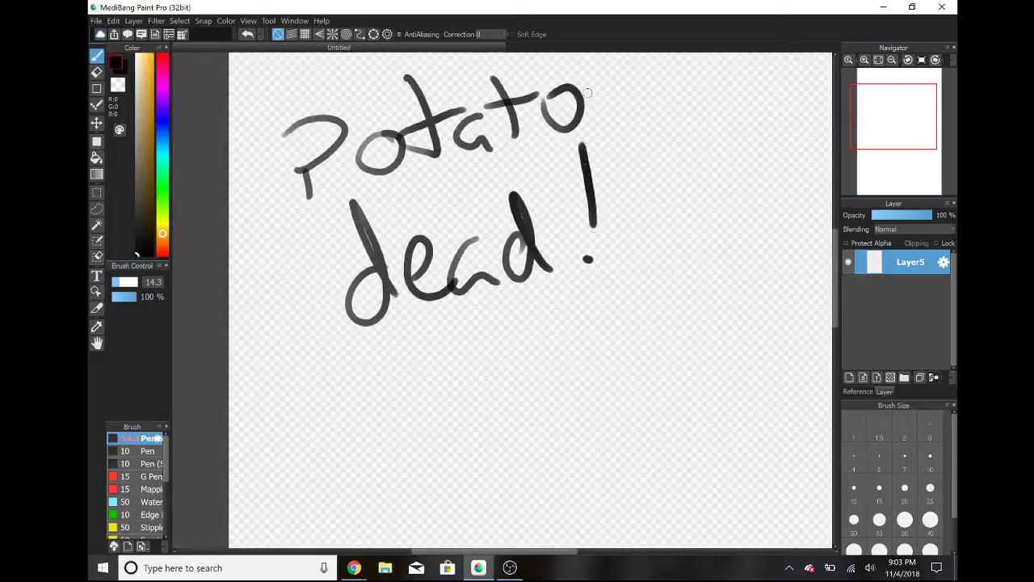
Step: Check the live chat in Chrome and undo all the strokes of the "Potato dead!" message
mouse_move(353, 567)
left_click(291, 519)
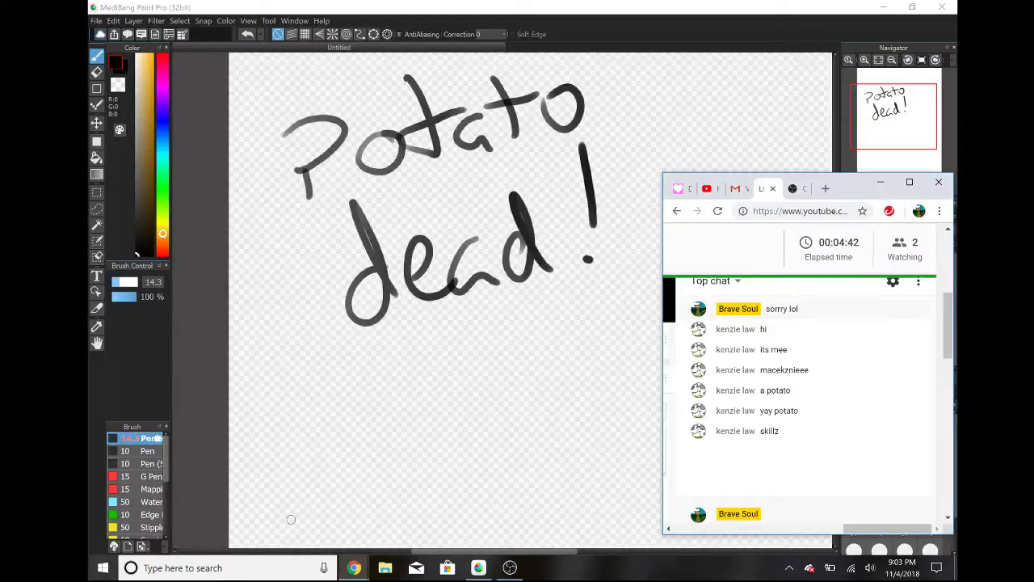
key("ctrl+z")
left_click(550, 427)
key("ctrl+z")
key("ctrl+z")
key("ctrl+z")
key("ctrl+z")
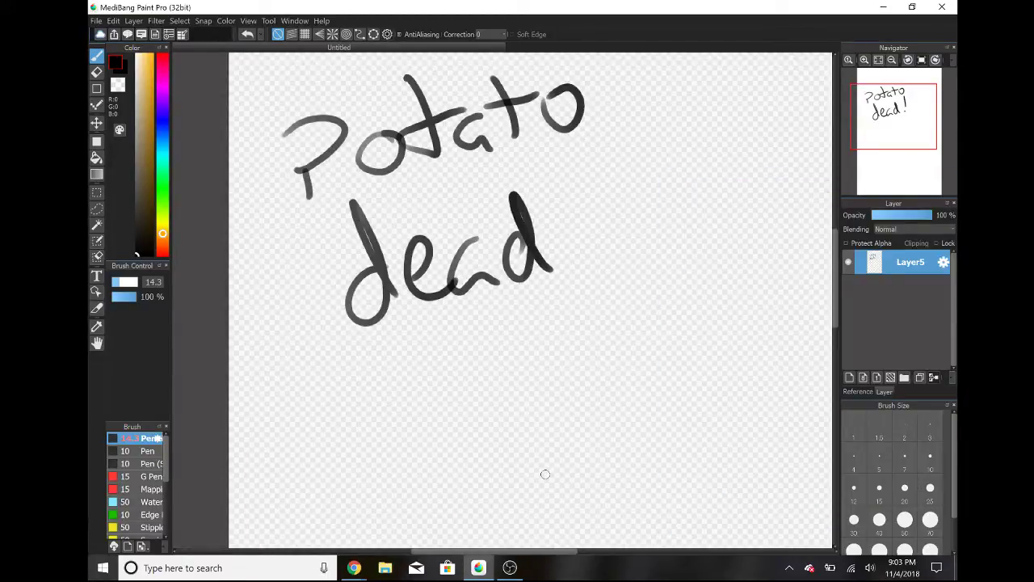
key("ctrl+z")
key("ctrl+z")
key("ctrl+z")
key("ctrl+z")
key("ctrl+z")
key("ctrl+z")
key("ctrl+z")
key("ctrl+z")
key("ctrl+z")
key("ctrl+z")
key("ctrl+z")
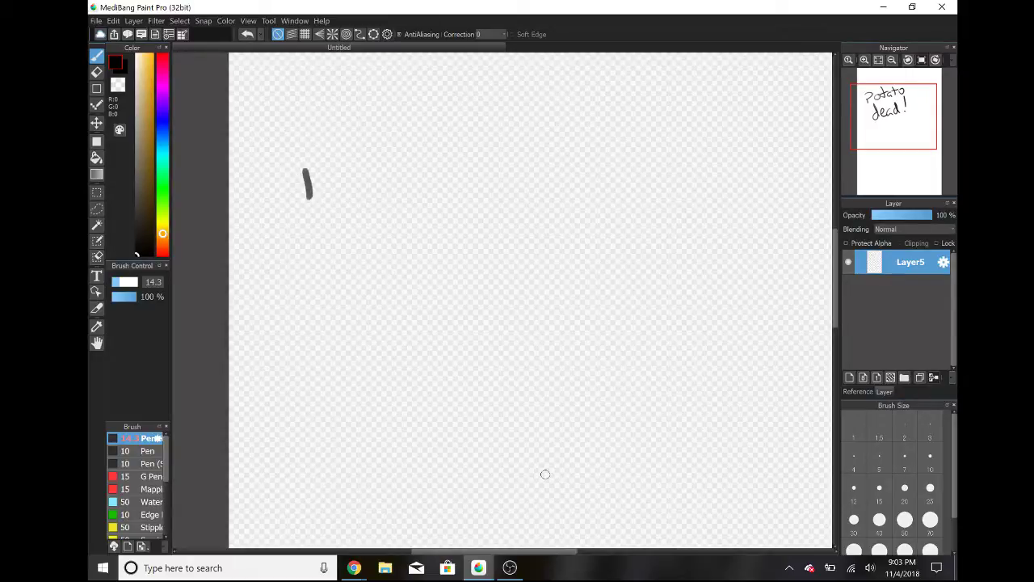
key("ctrl+z")
Step: Handwrite "what to draw now" in two rows across the upper half of the canvas
mouse_move(347, 113)
left_mouse_down()
mouse_move(353, 153)
mouse_move(447, 117)
left_mouse_up()
left_click_drag(443, 91, 494, 156)
mouse_move(533, 128)
left_mouse_down()
mouse_move(521, 134)
mouse_move(540, 160)
left_mouse_up()
left_click_drag(551, 82, 574, 166)
mouse_move(535, 145)
left_mouse_down()
mouse_move(618, 103)
mouse_move(664, 166)
left_mouse_up()
mouse_move(626, 146)
left_mouse_down()
mouse_move(678, 117)
mouse_move(703, 147)
left_mouse_up()
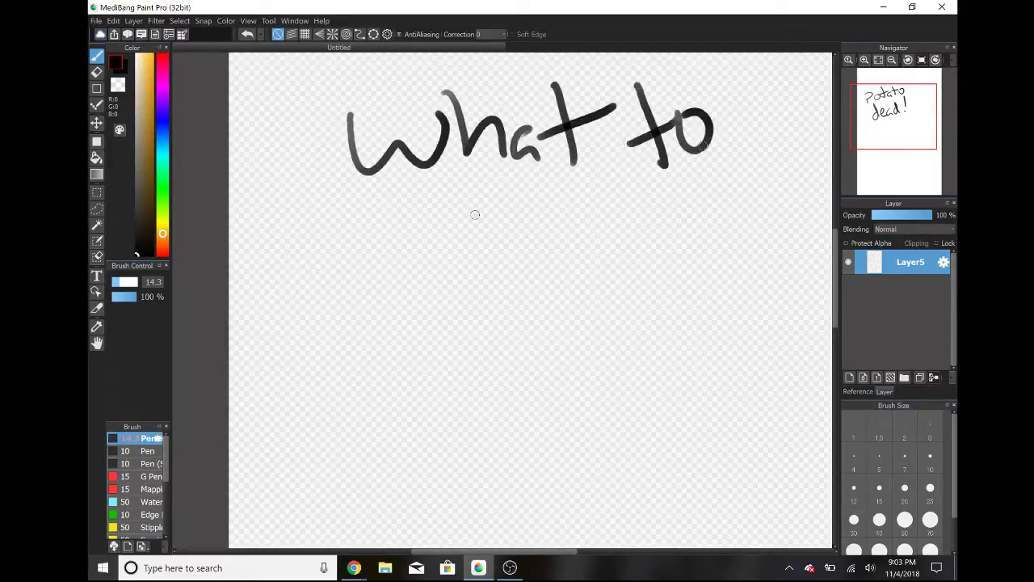
mouse_move(404, 241)
left_mouse_down()
mouse_move(399, 216)
mouse_move(430, 278)
left_mouse_up()
mouse_move(445, 248)
left_mouse_down()
mouse_move(458, 272)
mouse_move(459, 218)
left_mouse_up()
mouse_move(511, 225)
left_mouse_down()
mouse_move(560, 246)
mouse_move(603, 218)
left_mouse_up()
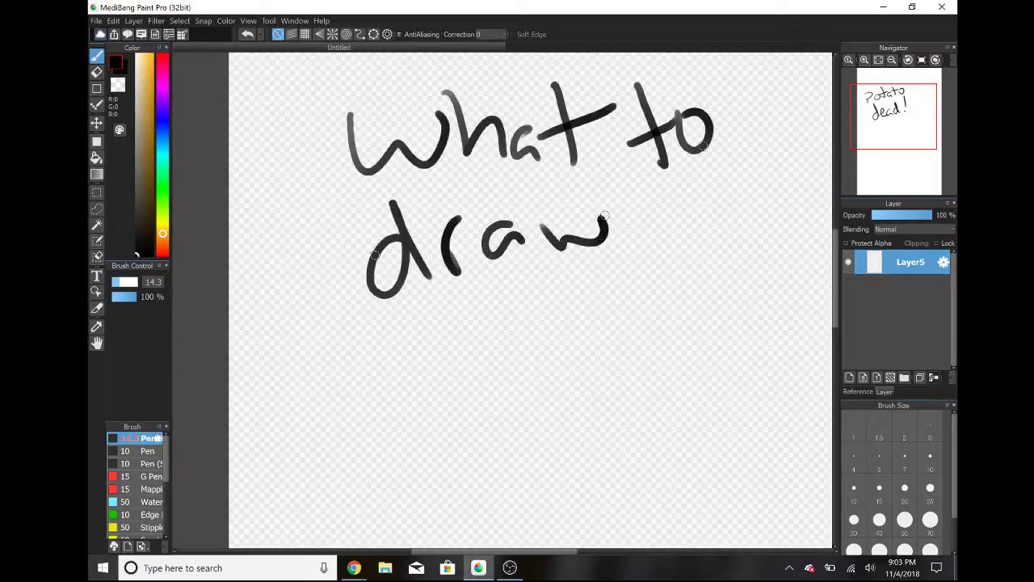
mouse_move(658, 236)
left_mouse_down()
mouse_move(703, 237)
mouse_move(704, 264)
left_mouse_up()
left_click_drag(731, 224, 800, 227)
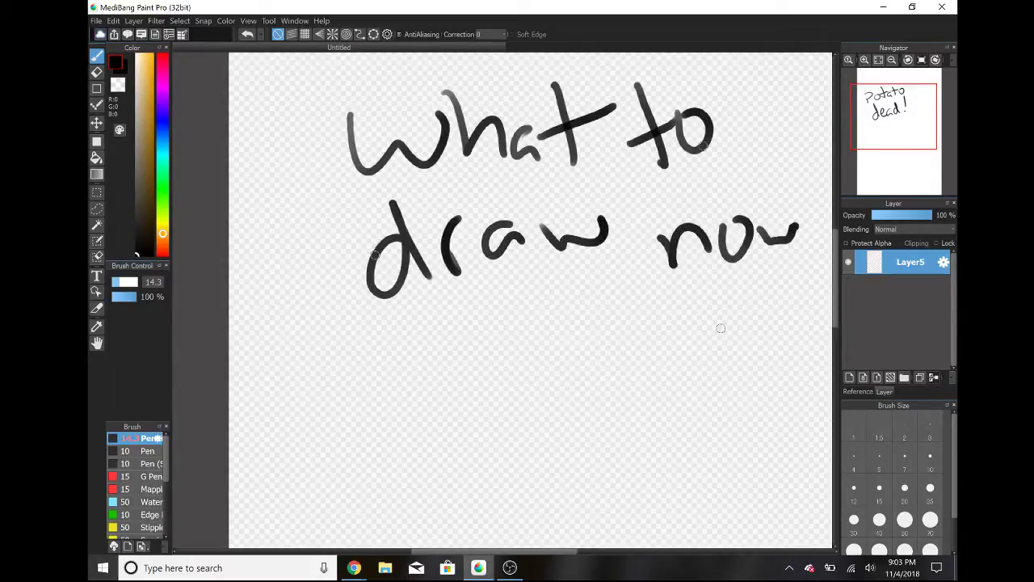
Step: Read the newest message in the live chat in Chrome
mouse_move(354, 567)
left_click(297, 519)
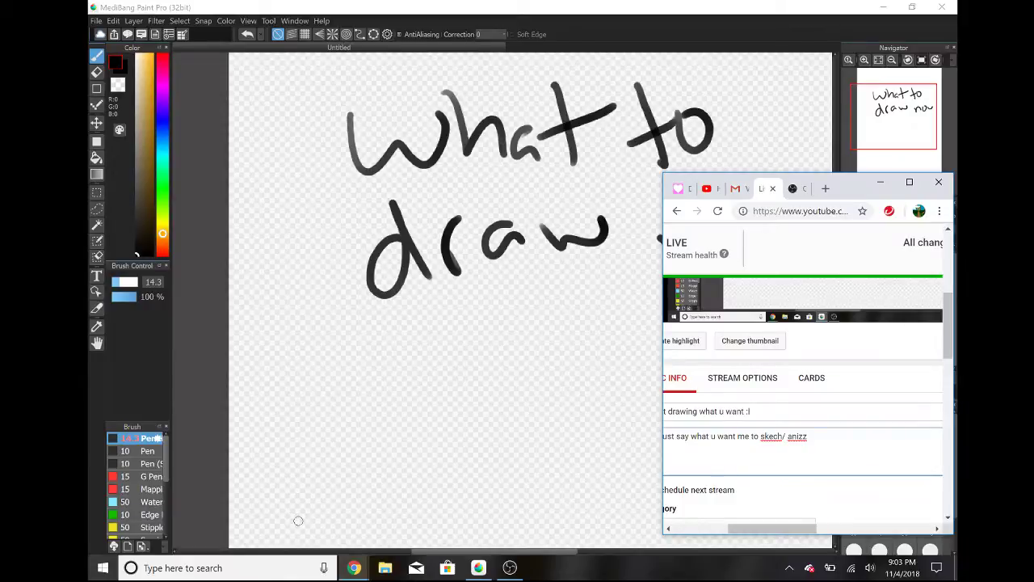
scroll(808, 404, "right", 4)
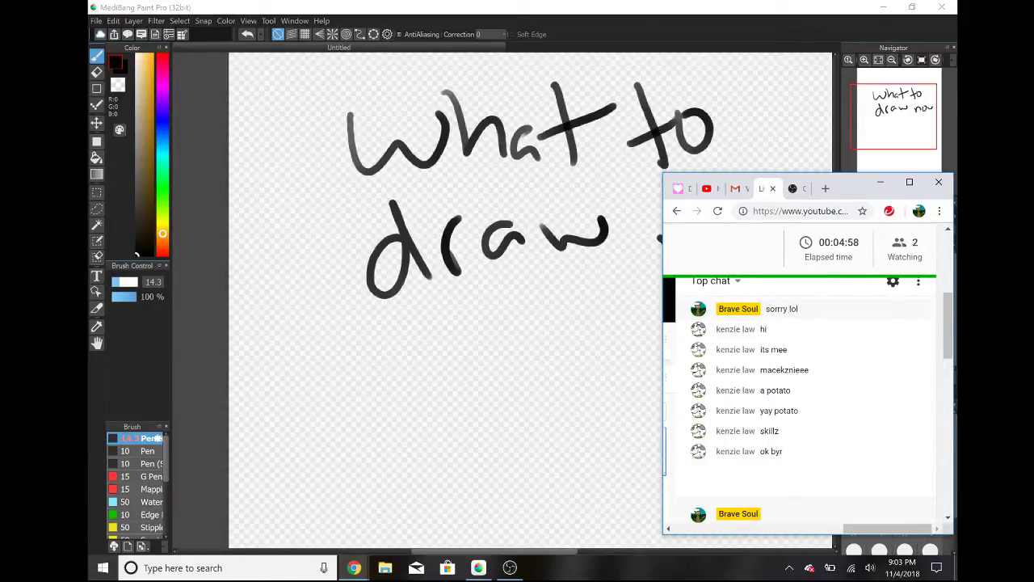
left_click_drag(429, 388, 405, 415)
left_click_drag(395, 349, 428, 394)
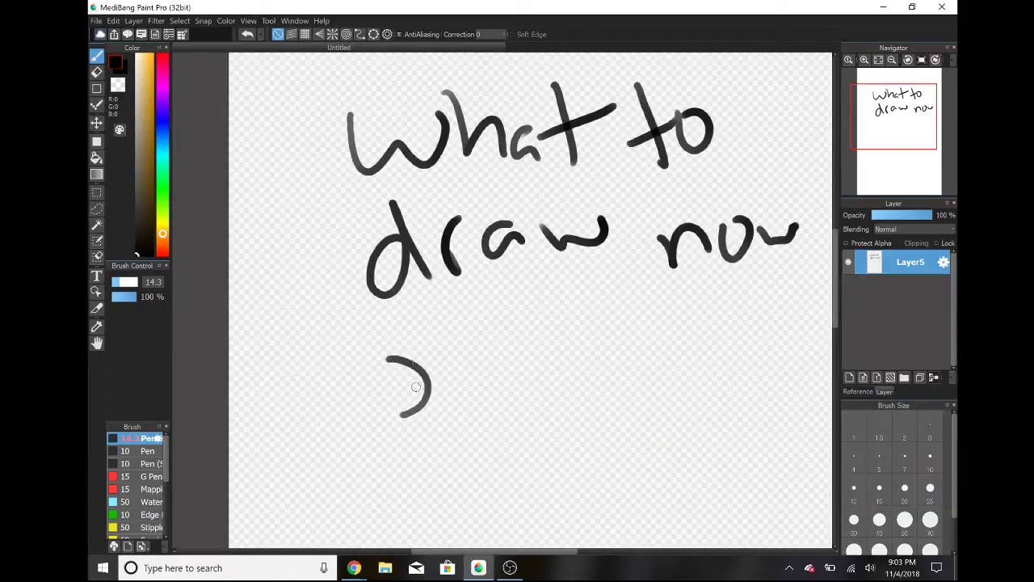
key("ctrl+z")
key("ctrl+z")
left_click_drag(394, 342, 434, 422)
key("ctrl+z")
Step: Handwrite "oh ok" as a third row beneath "what to draw now"
left_click_drag(404, 376, 388, 404)
mouse_move(432, 325)
left_mouse_down()
mouse_move(438, 349)
mouse_move(527, 384)
left_mouse_up()
left_click_drag(602, 350, 627, 349)
mouse_move(629, 317)
left_mouse_down()
mouse_move(646, 333)
mouse_move(651, 367)
left_mouse_up()
left_click_drag(685, 320, 709, 371)
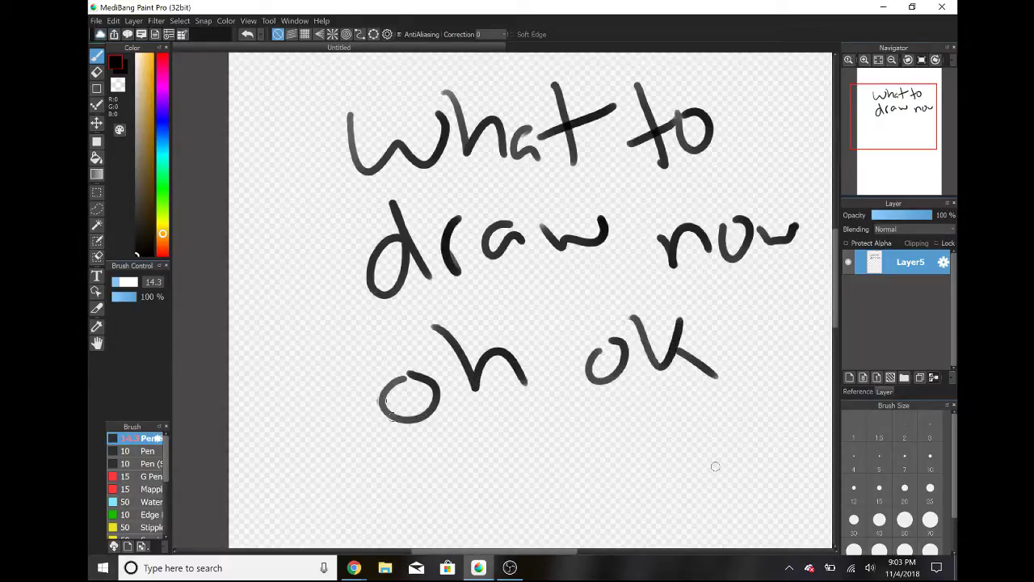
Step: Check the live chat in Chrome and handwrite a small "love u" with a dot-and-dash face beneath "oh ok"
mouse_move(354, 568)
left_click(304, 522)
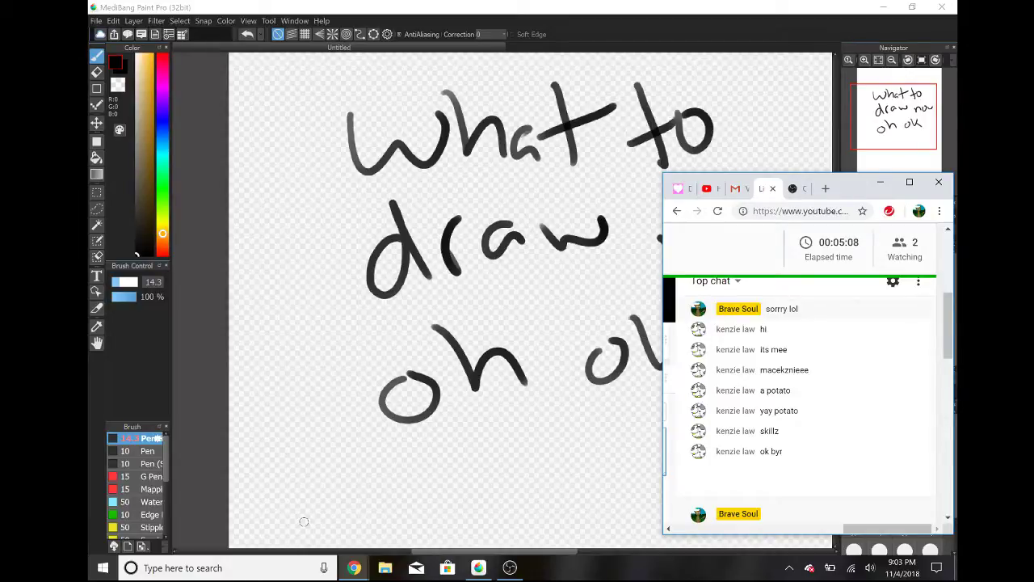
left_click(303, 522)
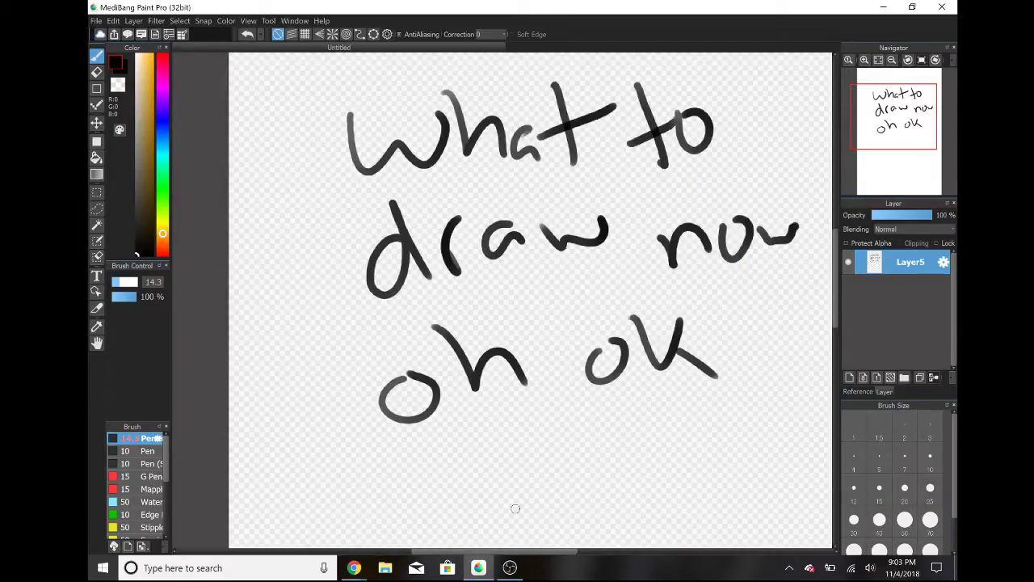
left_click_drag(513, 419, 519, 448)
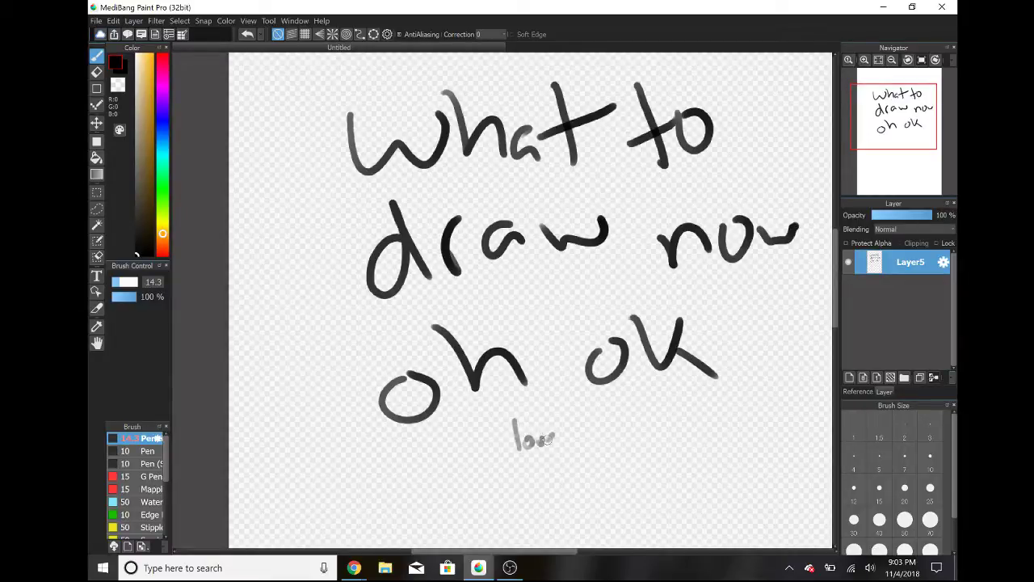
left_click_drag(574, 431, 595, 439)
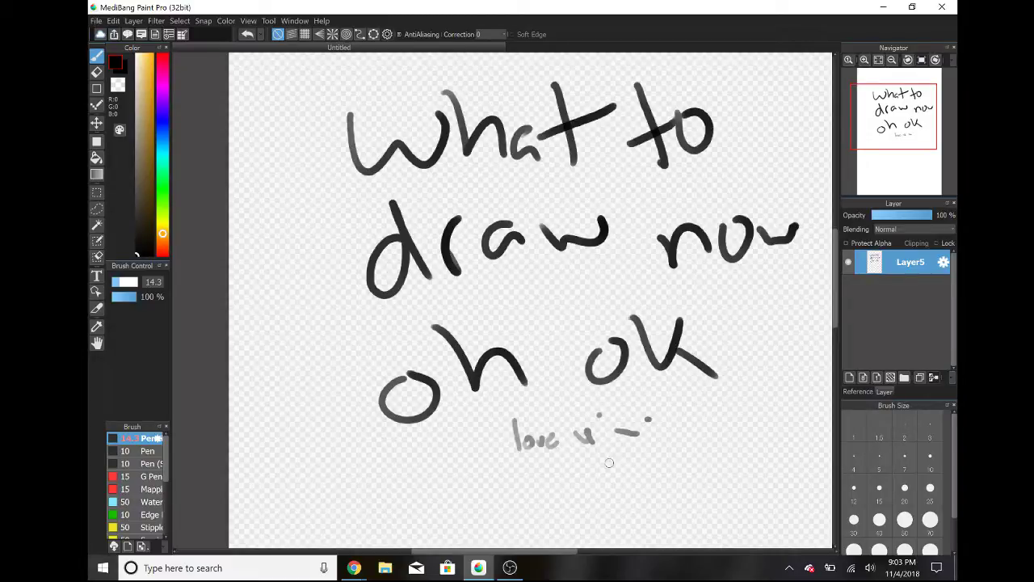
Step: Bring up the Gmail inbox and the live chat in Chrome, and return to MediBang Paint Pro
mouse_move(354, 567)
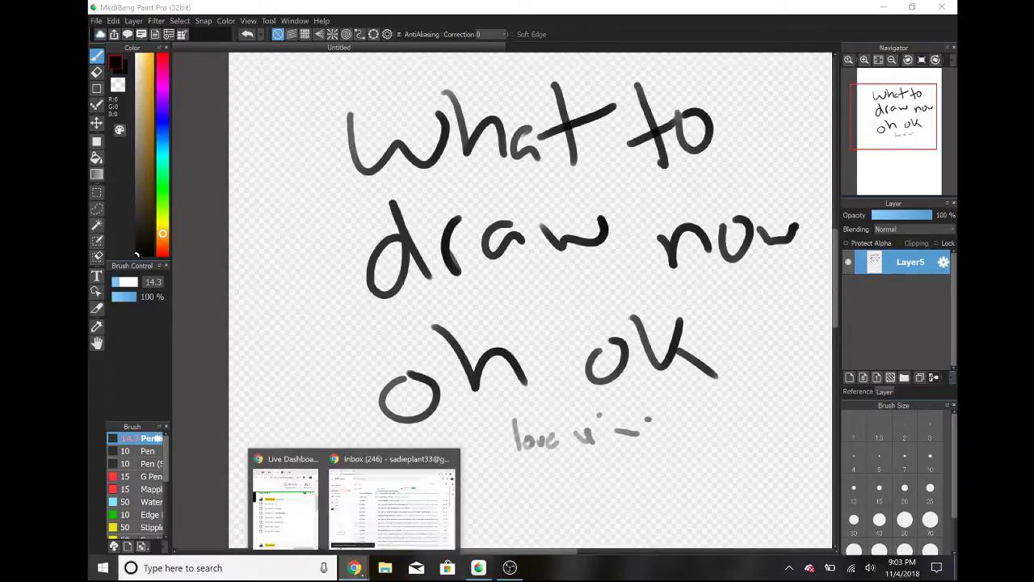
left_click(392, 508)
left_click(300, 529)
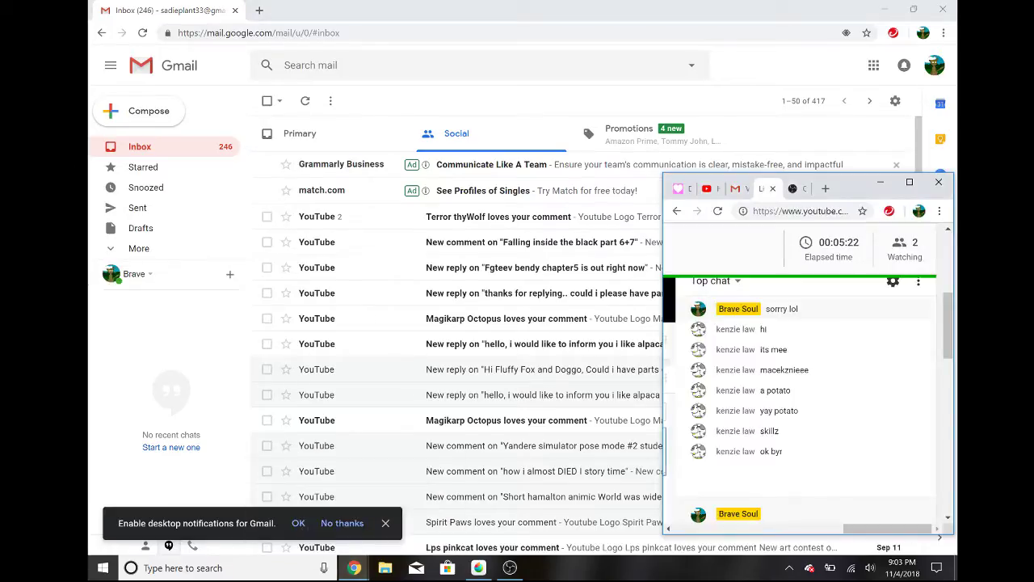
left_click(477, 569)
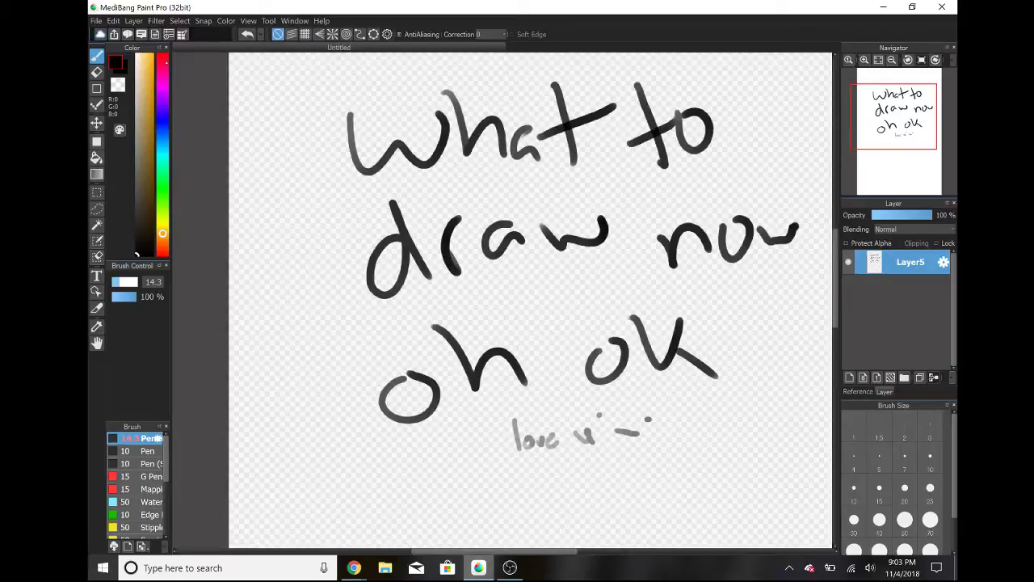
Step: Scribble over the small "love u" in pure red, and replace the message layer with a new blank layer
left_click_drag(166, 63, 166, 44)
mouse_move(496, 424)
left_mouse_down()
mouse_move(664, 466)
mouse_move(534, 458)
mouse_move(513, 477)
mouse_move(616, 406)
mouse_move(656, 492)
left_mouse_up()
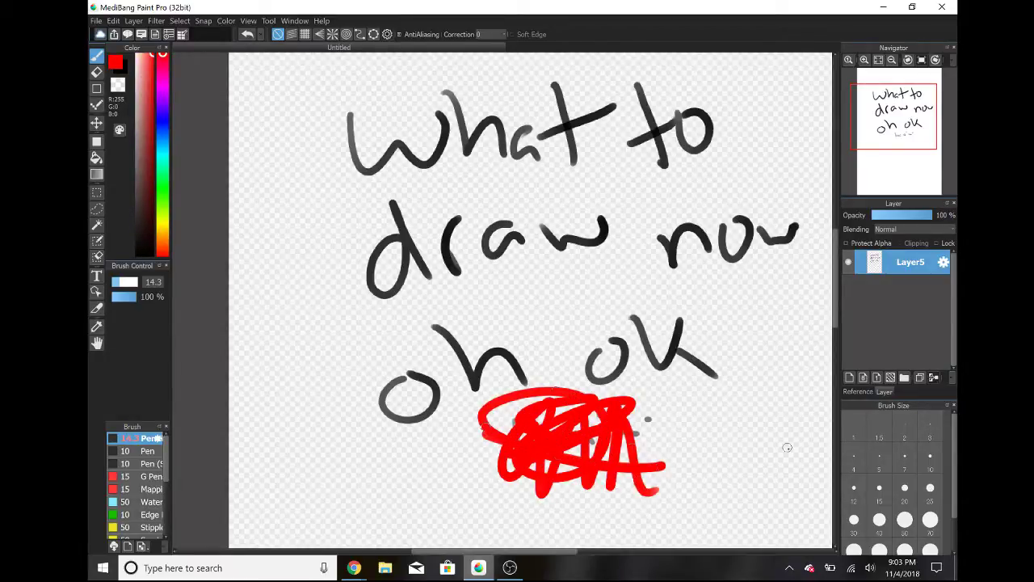
left_click(849, 377)
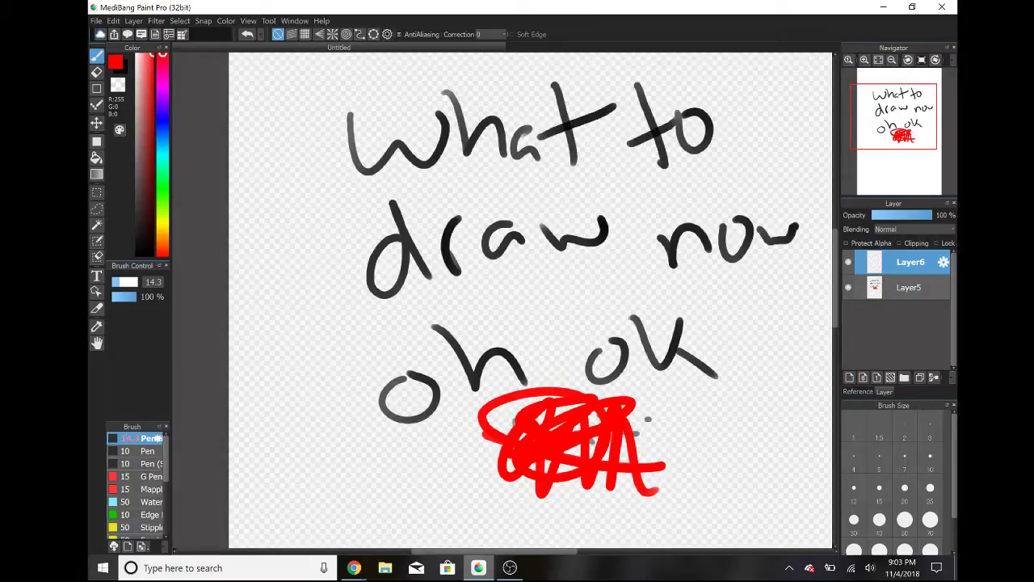
left_click(909, 287)
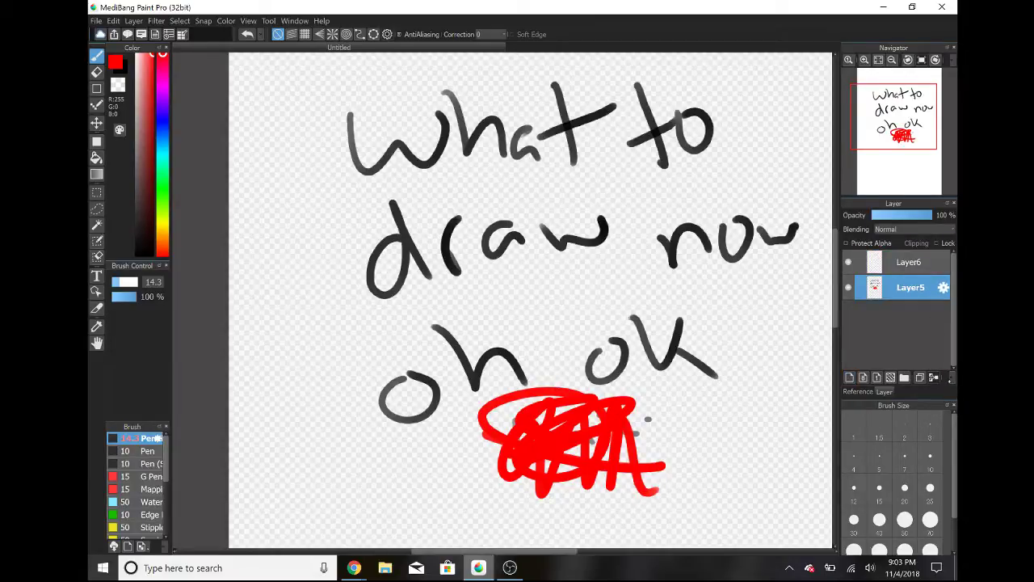
left_click(933, 377)
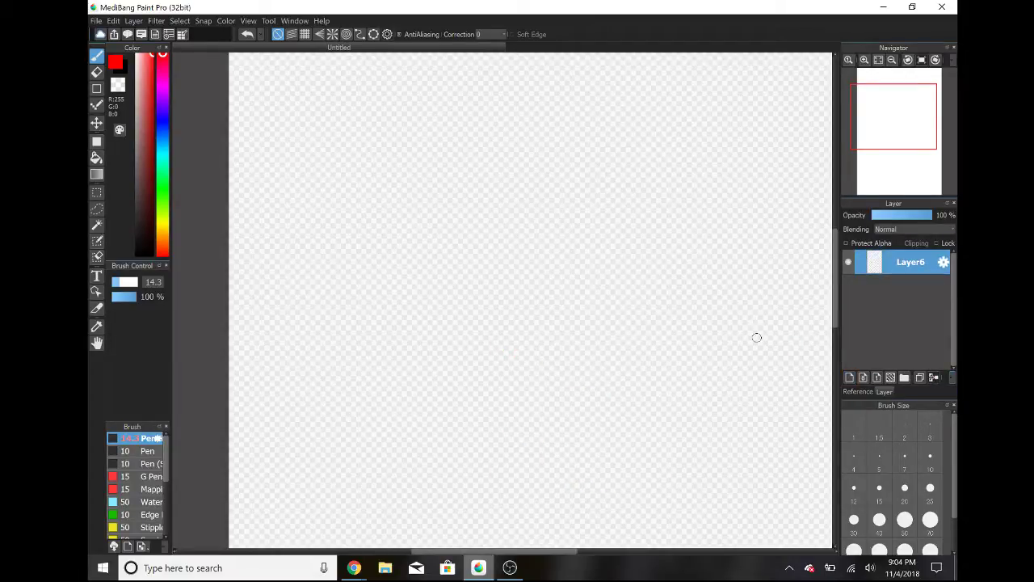
Step: Set the brush color to black
left_click_drag(158, 233, 149, 318)
left_click(137, 252)
Step: Handwrite a slanted word across the upper canvas and undo it, redoing the layer replacement that was undone with it
mouse_move(426, 194)
left_mouse_down()
mouse_move(408, 246)
mouse_move(473, 266)
mouse_move(533, 182)
mouse_move(570, 97)
mouse_move(618, 207)
left_mouse_up()
left_click_drag(601, 123, 722, 155)
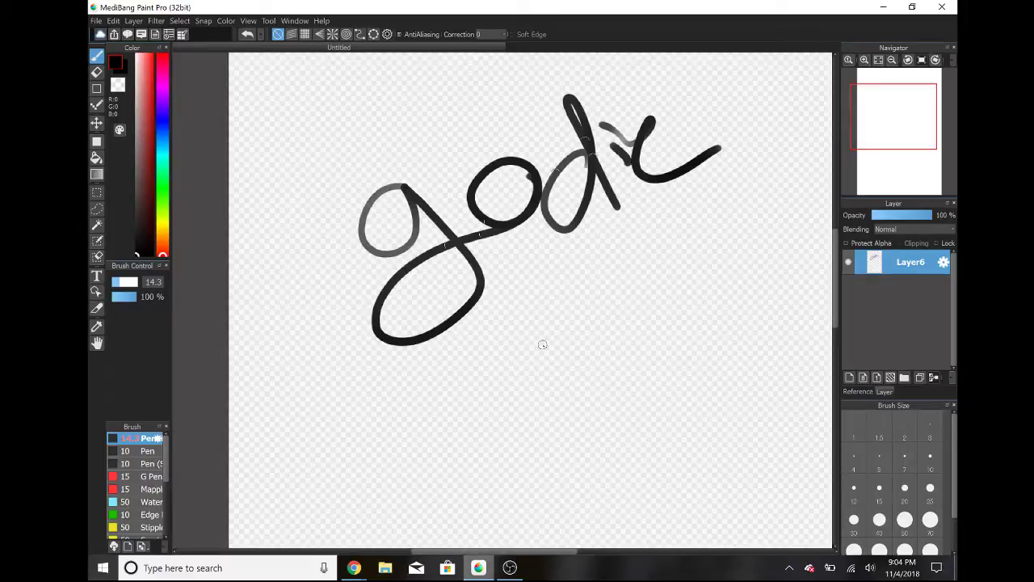
key("ctrl+z")
key("ctrl+z")
key("ctrl+z")
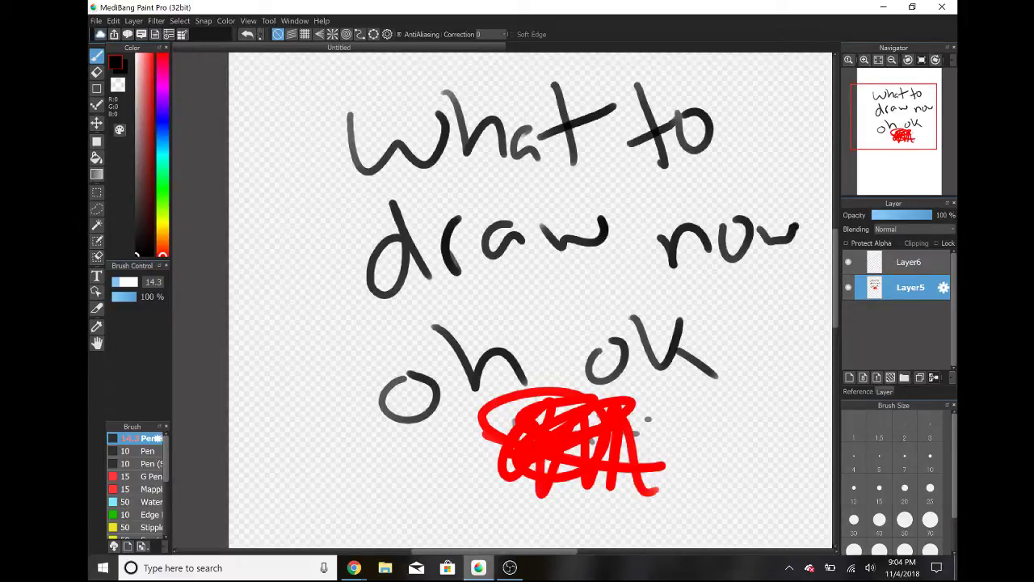
key("ctrl+z")
left_click(260, 34)
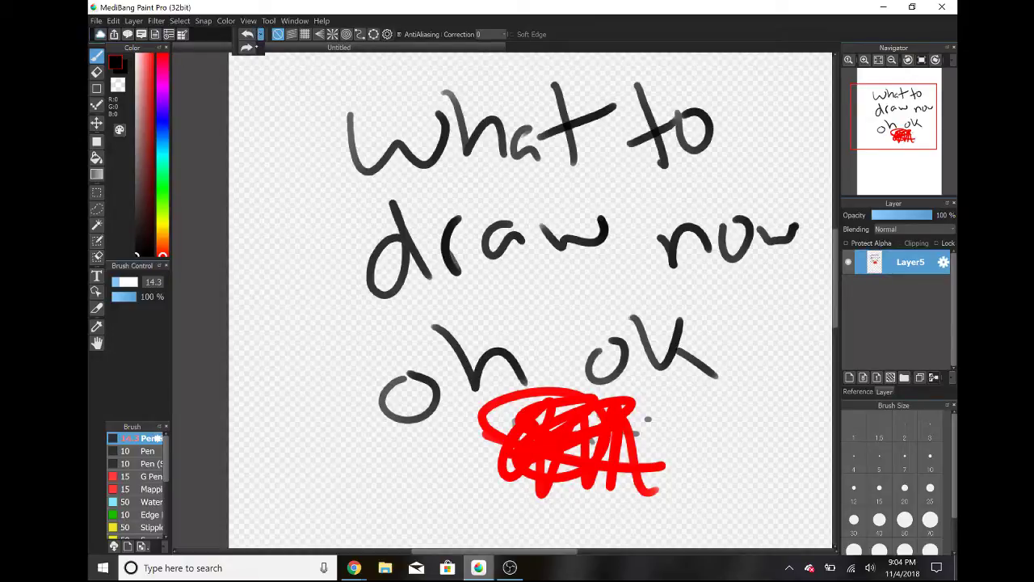
left_click(247, 48)
left_click(247, 47)
Step: Check the live chat in Chrome and handwrite "what" in black across the top of the blank canvas
mouse_move(354, 567)
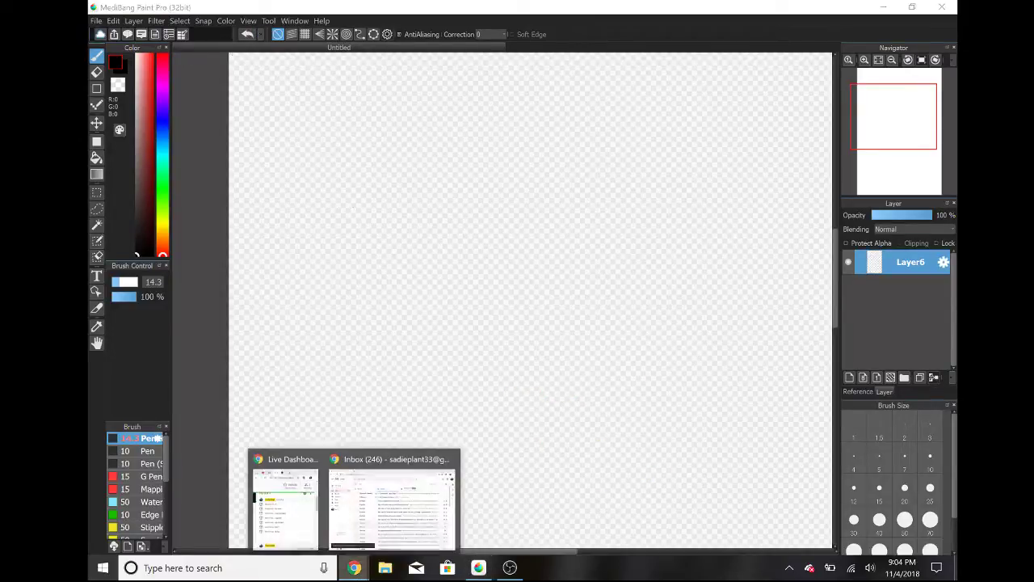
left_click(295, 534)
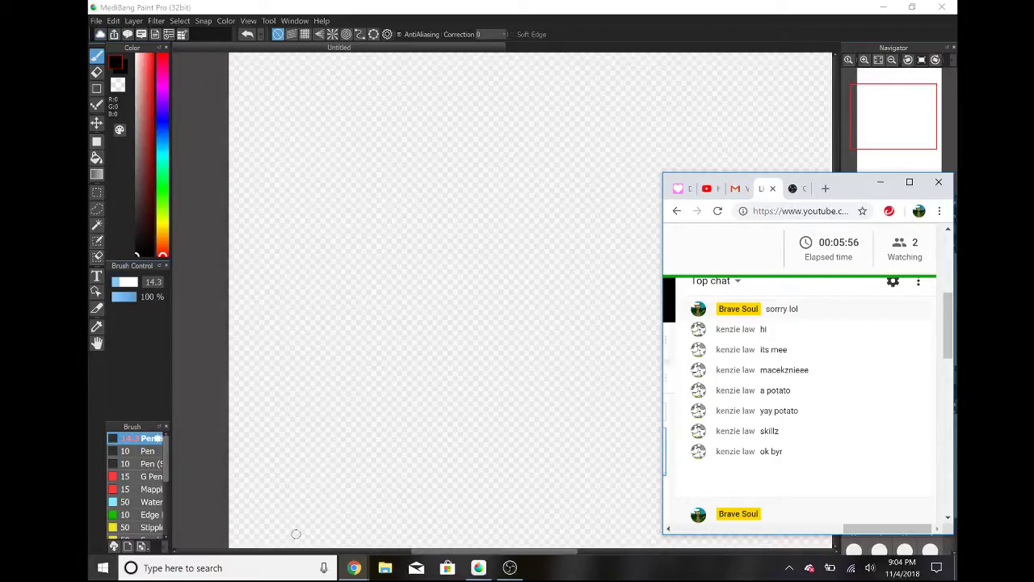
left_click(295, 534)
left_click_drag(256, 122, 366, 127)
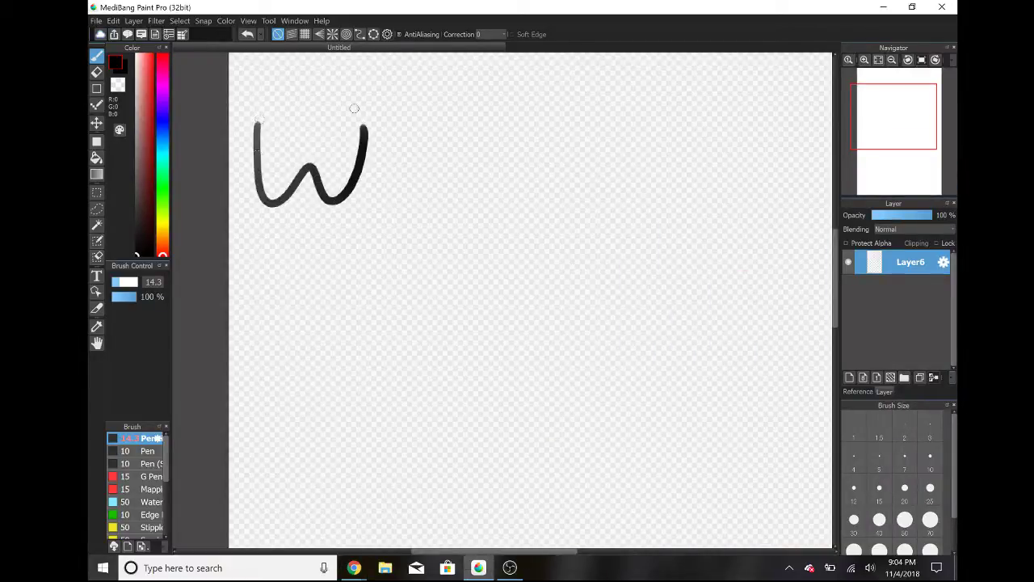
left_click_drag(371, 88, 445, 173)
left_click_drag(521, 139, 533, 175)
mouse_move(579, 89)
left_mouse_down()
mouse_move(596, 170)
mouse_move(635, 134)
left_mouse_up()
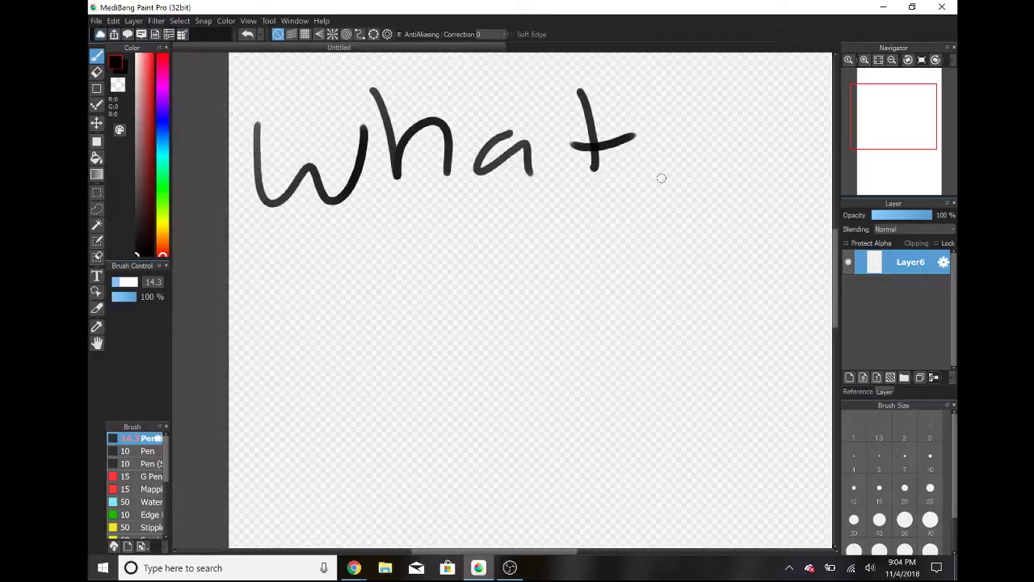
Step: Handwrite "do I draw" in black over two lines below the word "what"
mouse_move(418, 317)
left_mouse_down()
mouse_move(396, 373)
mouse_move(428, 368)
left_mouse_up()
left_click_drag(489, 311, 491, 313)
left_click_drag(602, 254, 622, 349)
left_click_drag(564, 267, 663, 256)
left_click_drag(583, 368, 671, 329)
left_click_drag(476, 452, 478, 484)
left_click_drag(466, 396, 484, 484)
mouse_move(500, 461)
left_mouse_down()
mouse_move(507, 488)
mouse_move(539, 446)
left_mouse_up()
mouse_move(555, 448)
left_mouse_down()
mouse_move(559, 462)
mouse_move(659, 436)
left_mouse_up()
Step: Check the live chat in Chrome for viewer replies and put the chat window away
mouse_move(354, 568)
left_click(306, 509)
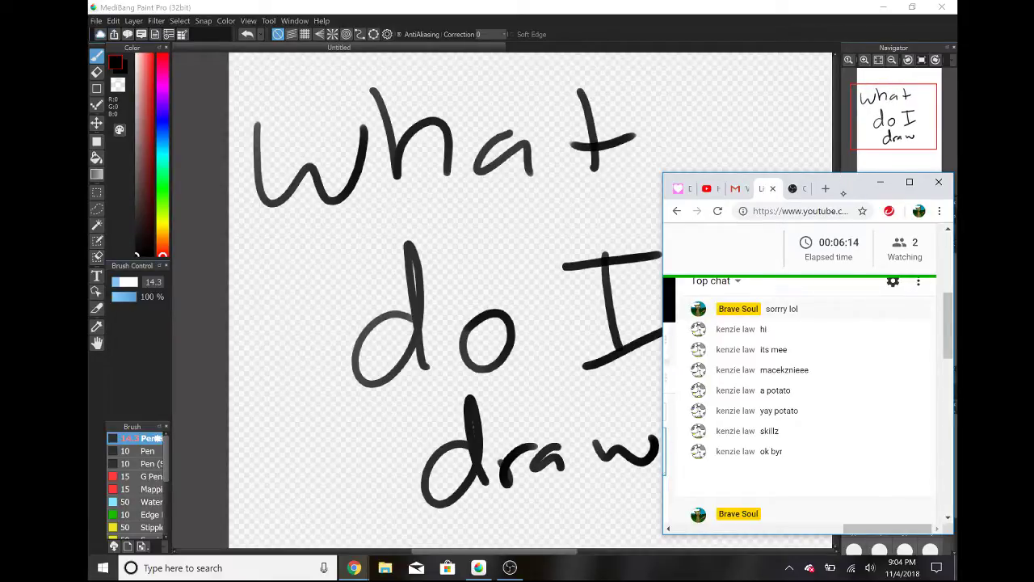
mouse_move(843, 191)
left_mouse_down()
mouse_move(876, 56)
mouse_move(854, 59)
left_mouse_up()
left_click(885, 56)
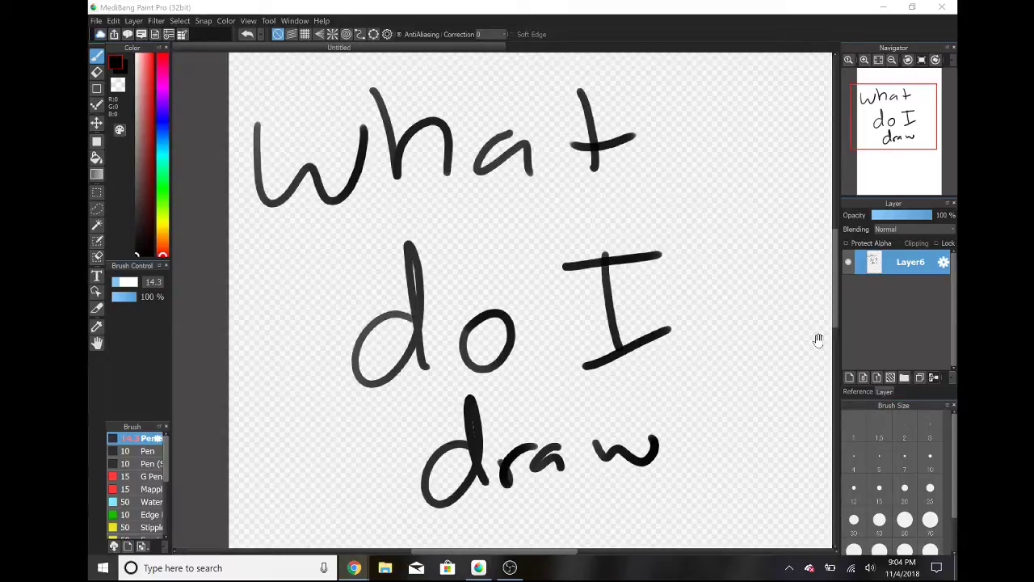
Step: Undo all strokes of the handwritten "what do I draw" message
left_click_drag(818, 341, 720, 419)
left_click_drag(872, 172, 892, 122)
key("ctrl+z")
key("ctrl+z")
key("ctrl+z")
key("ctrl+z")
key("ctrl+z")
key("ctrl+z")
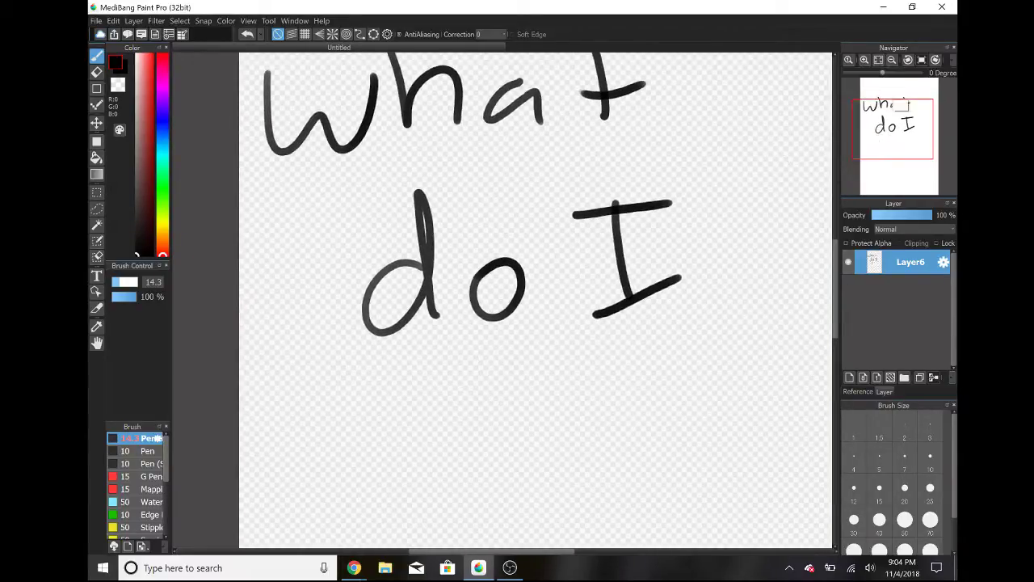
left_click(878, 60)
key("ctrl+z")
key("ctrl+z")
key("ctrl+z")
key("ctrl+z")
key("ctrl+z")
key("ctrl+z")
key("ctrl+z")
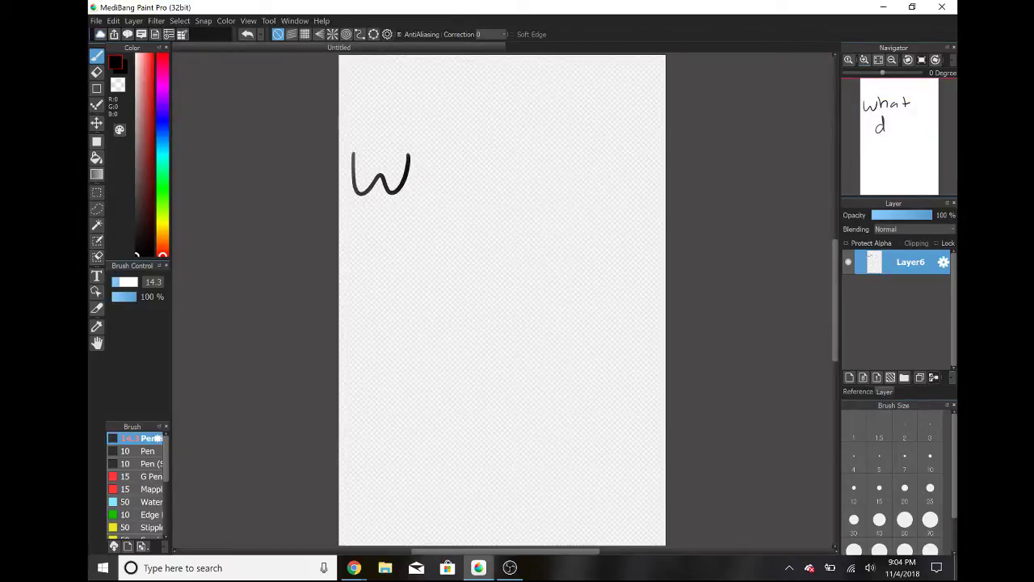
Step: Sketch a rough circle in the upper part of the canvas, undo its stray strokes, and check the live chat in Chrome
left_click(865, 59)
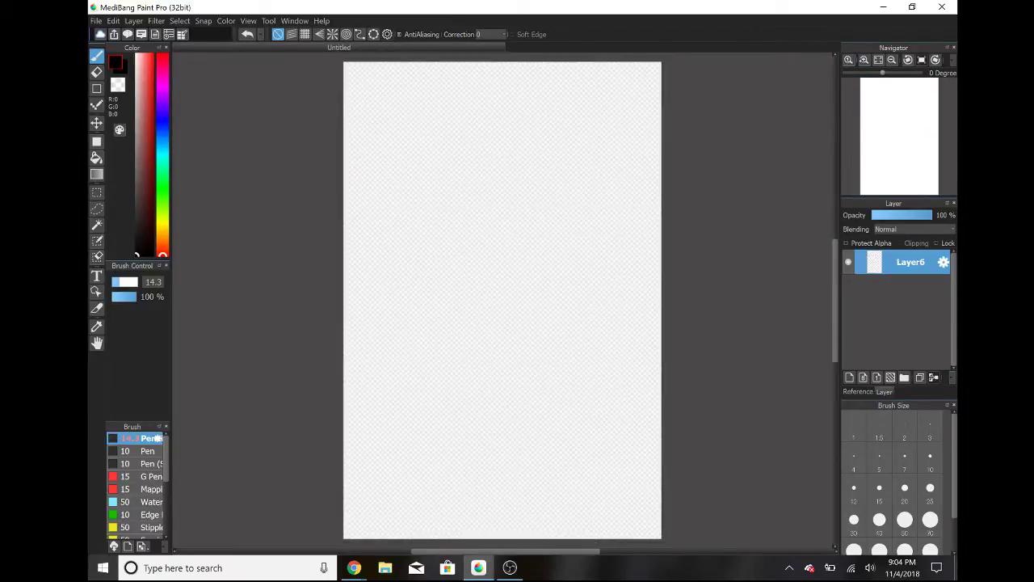
left_click(864, 60)
left_click(864, 59)
left_click(865, 60)
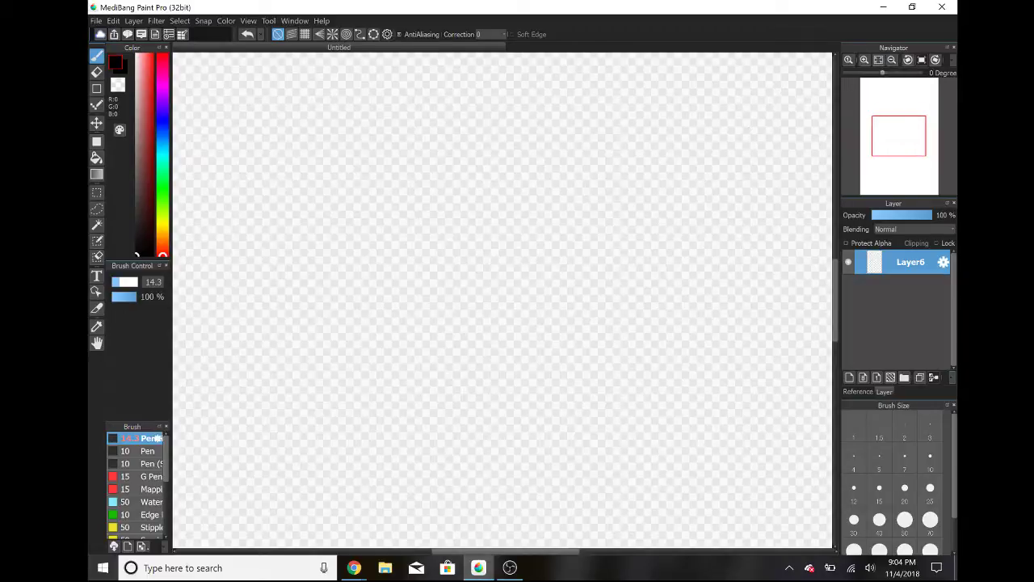
left_click(891, 59)
left_click(892, 60)
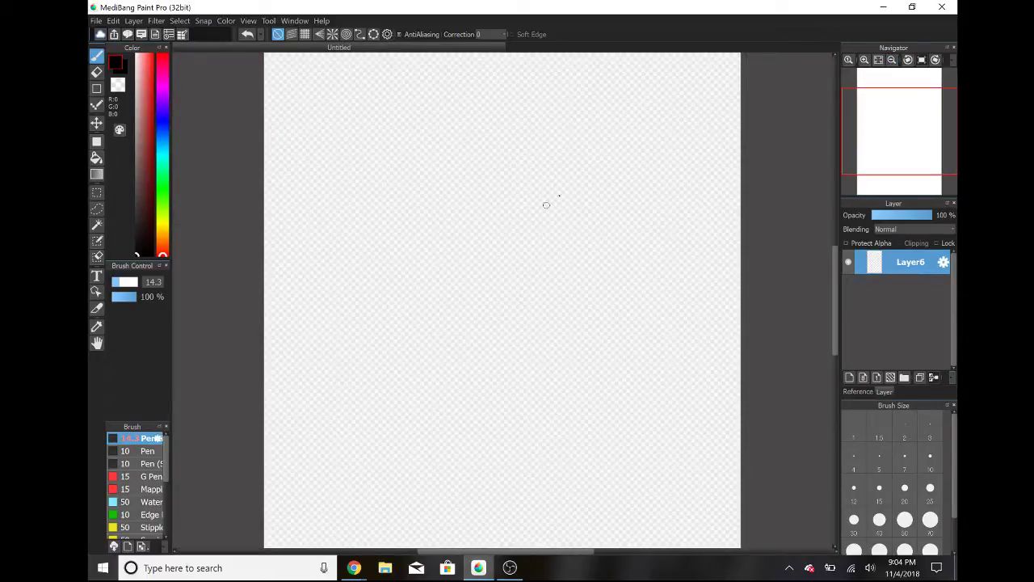
mouse_move(538, 208)
left_mouse_down()
mouse_move(519, 215)
mouse_move(639, 268)
mouse_move(560, 171)
mouse_move(619, 279)
mouse_move(635, 203)
mouse_move(626, 176)
mouse_move(570, 160)
mouse_move(554, 169)
mouse_move(628, 213)
mouse_move(578, 160)
mouse_move(533, 166)
left_mouse_up()
key("ctrl+z")
key("ctrl+z")
key("ctrl+z")
left_click_drag(618, 235, 650, 263)
key("ctrl+z")
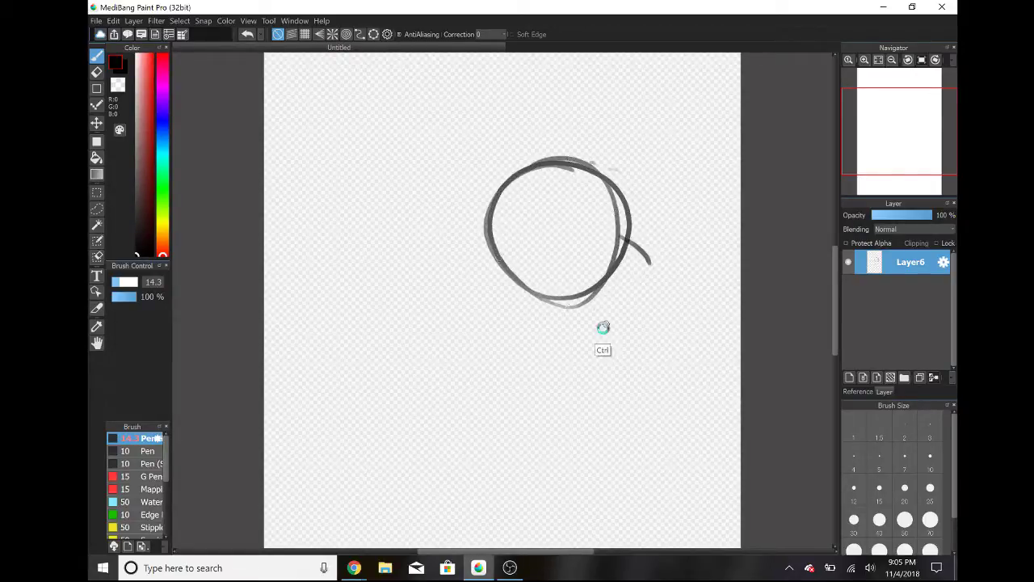
left_click(293, 529)
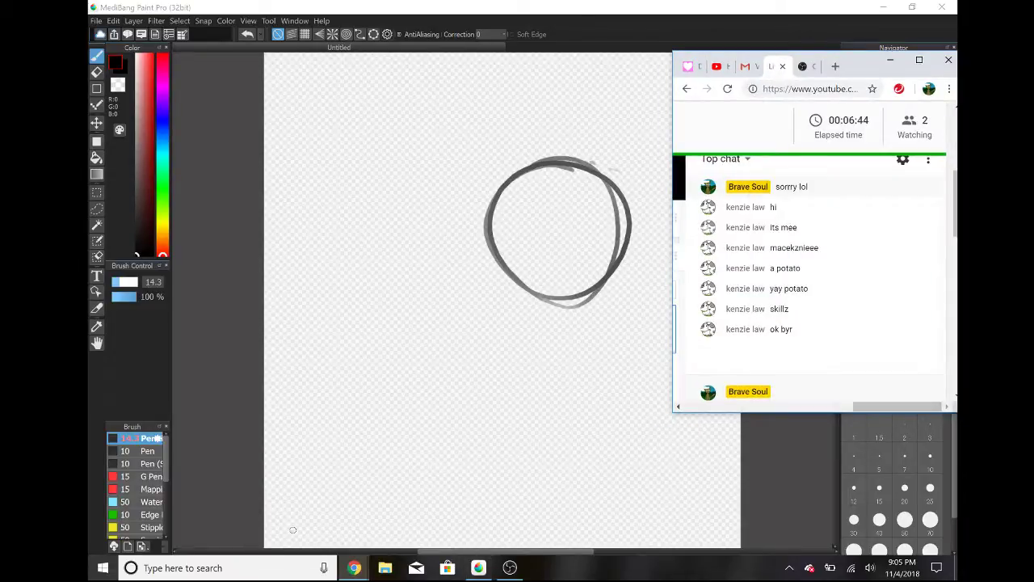
left_click(292, 530)
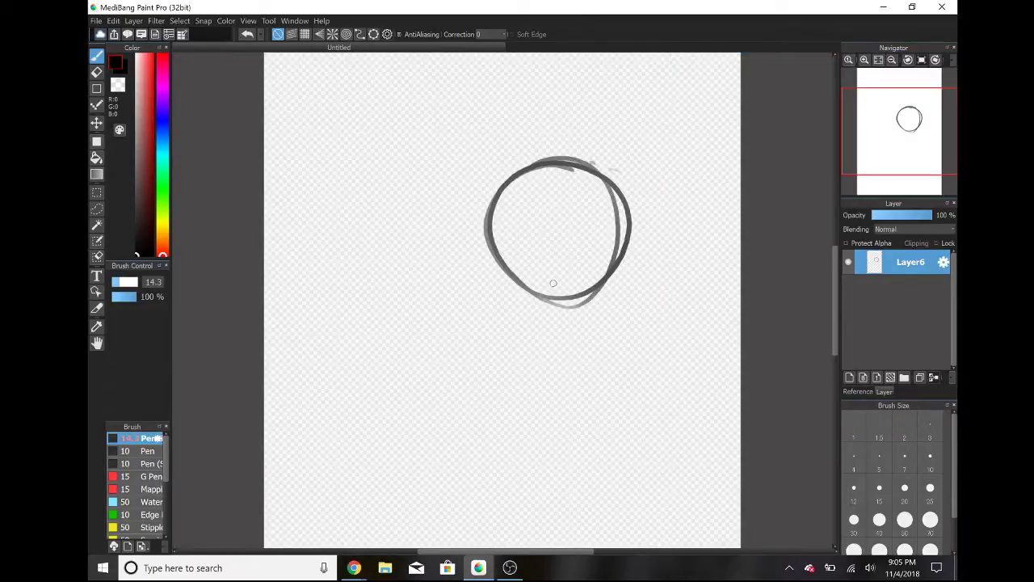
Step: Sketch a curved vertical guideline through the circle, a pointed jaw below it, a short mouth stroke and a dot
left_click(864, 60)
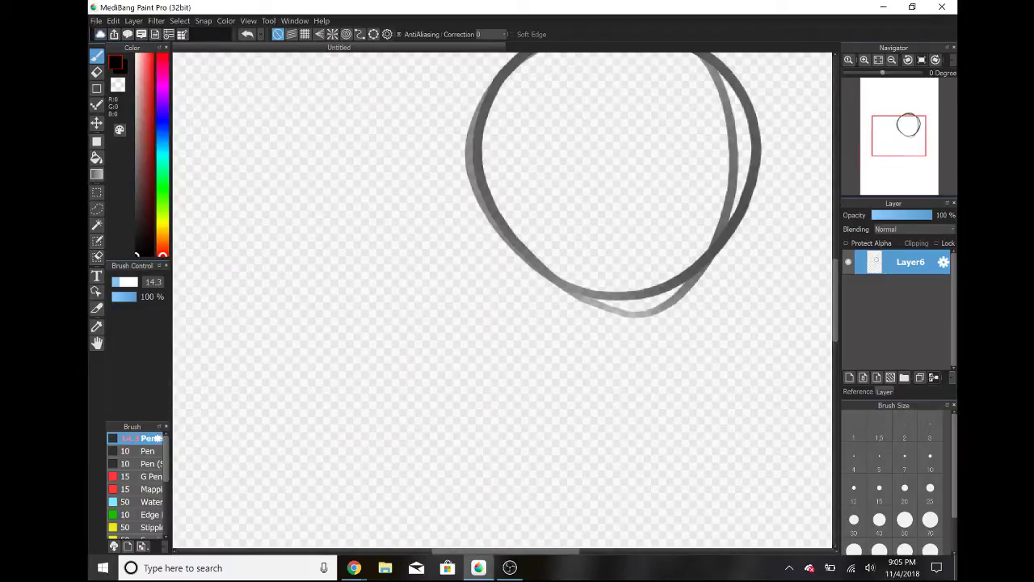
mouse_move(639, 148)
left_mouse_down()
mouse_move(581, 256)
mouse_move(593, 254)
left_mouse_up()
left_click_drag(559, 144, 592, 474)
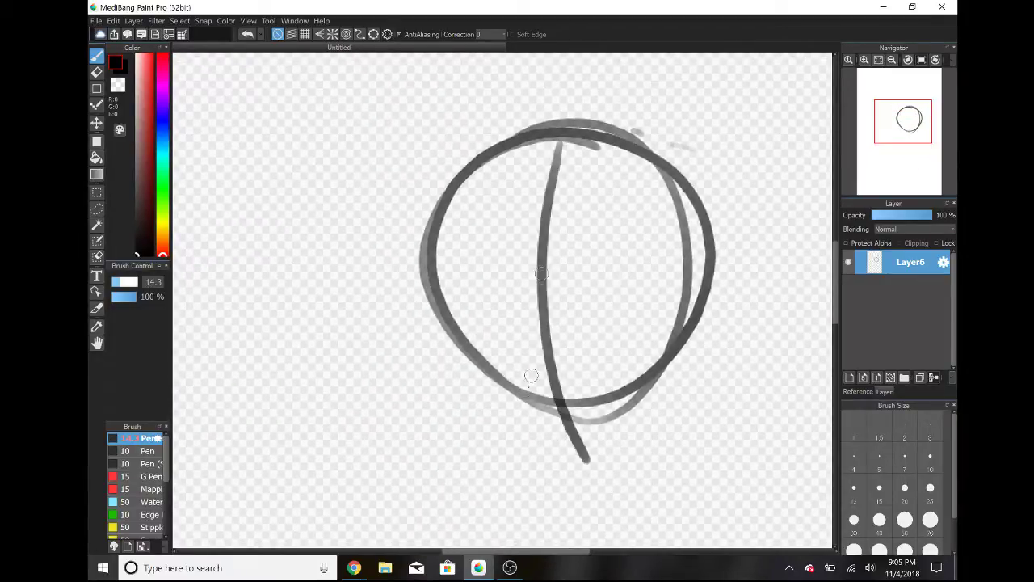
mouse_move(434, 333)
left_mouse_down()
mouse_move(486, 434)
mouse_move(633, 460)
mouse_move(615, 452)
mouse_move(602, 473)
mouse_move(706, 339)
mouse_move(709, 311)
left_mouse_up()
mouse_move(524, 391)
left_mouse_down()
mouse_move(552, 397)
mouse_move(580, 362)
left_mouse_up()
left_click(599, 303)
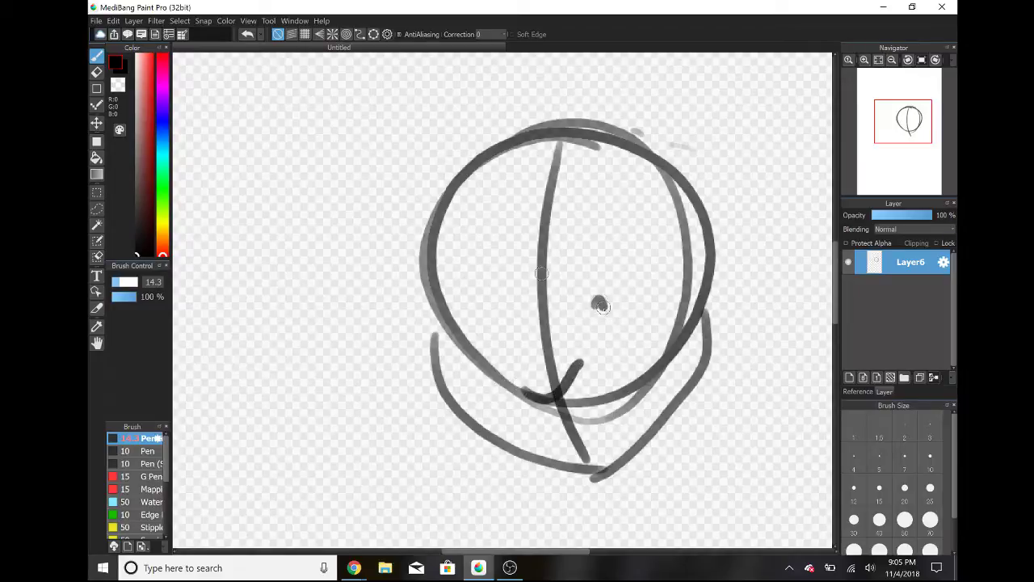
Step: Undo the head sketch, including the facial marks, jaw, guideline and circle
key("ctrl+z")
key("ctrl+z")
key("ctrl+z")
key("ctrl+z")
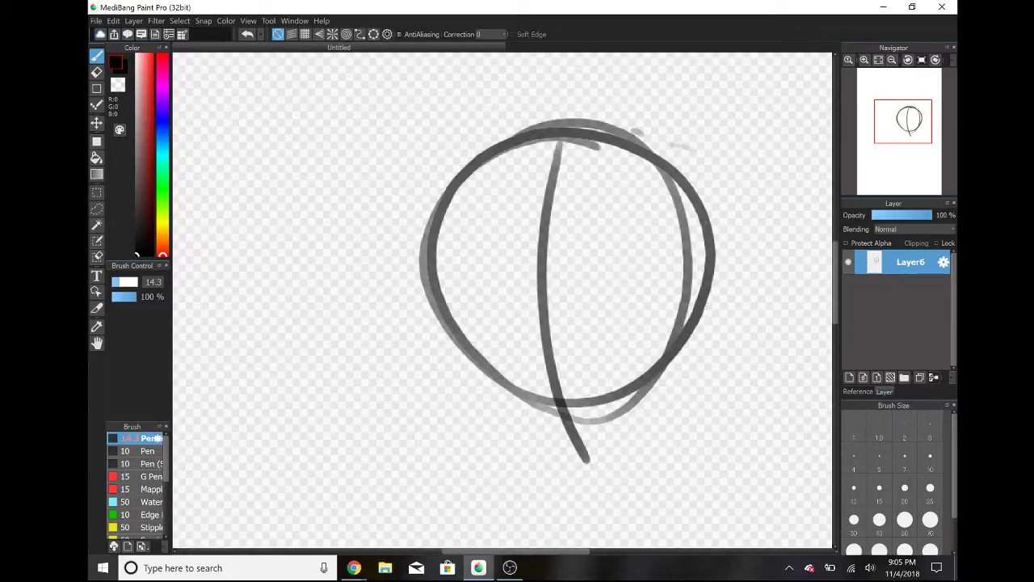
key("ctrl+z")
key("ctrl+z")
key("ctrl+z")
Step: Switch to the YouTube Live Dashboard in Chrome, maximize it, and set the stream title to "how to animate on fire alpaca live"
mouse_move(354, 567)
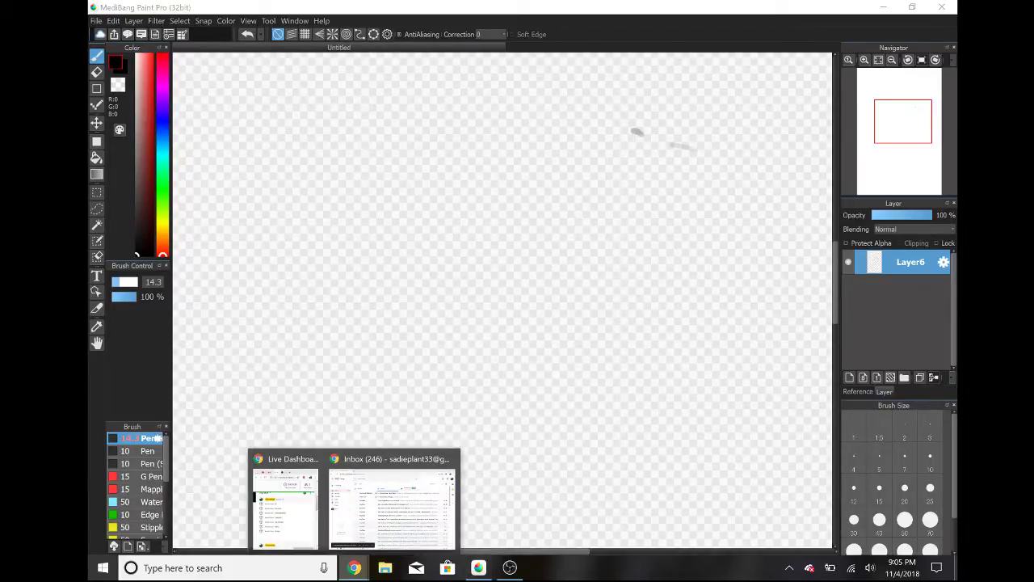
left_click(297, 524)
left_click(919, 61)
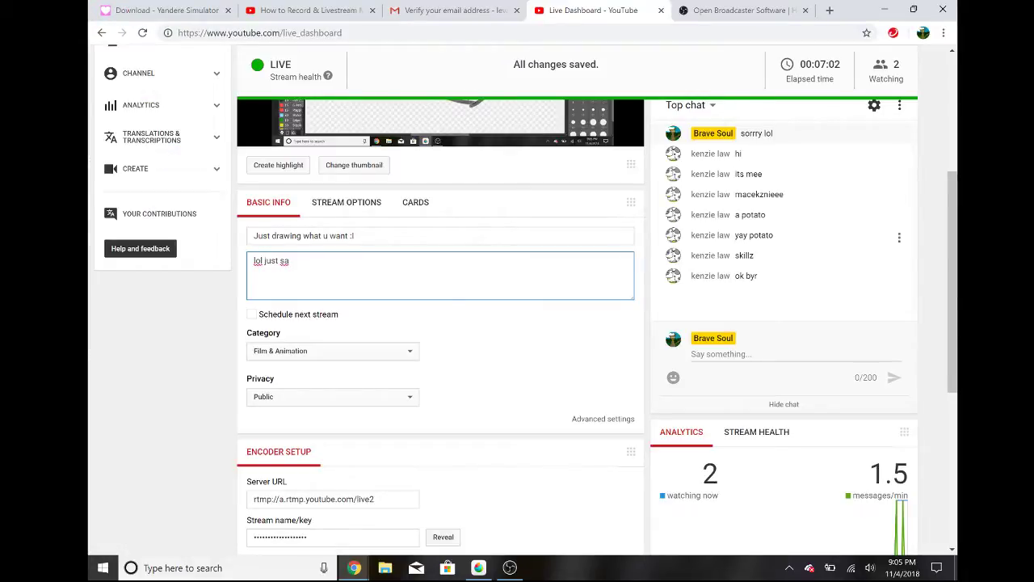
left_click_drag(376, 237, 130, 252)
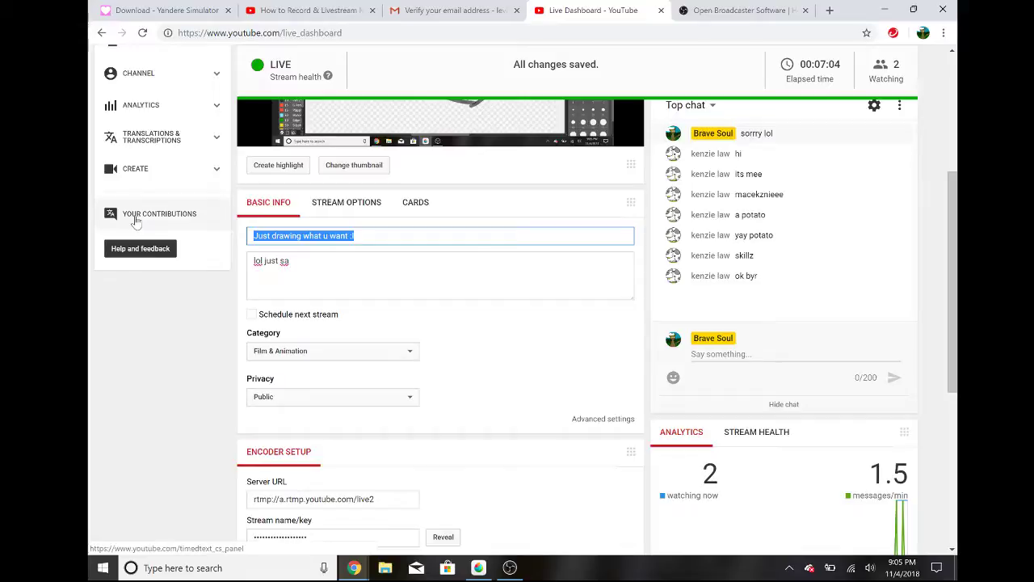
type("how to ")
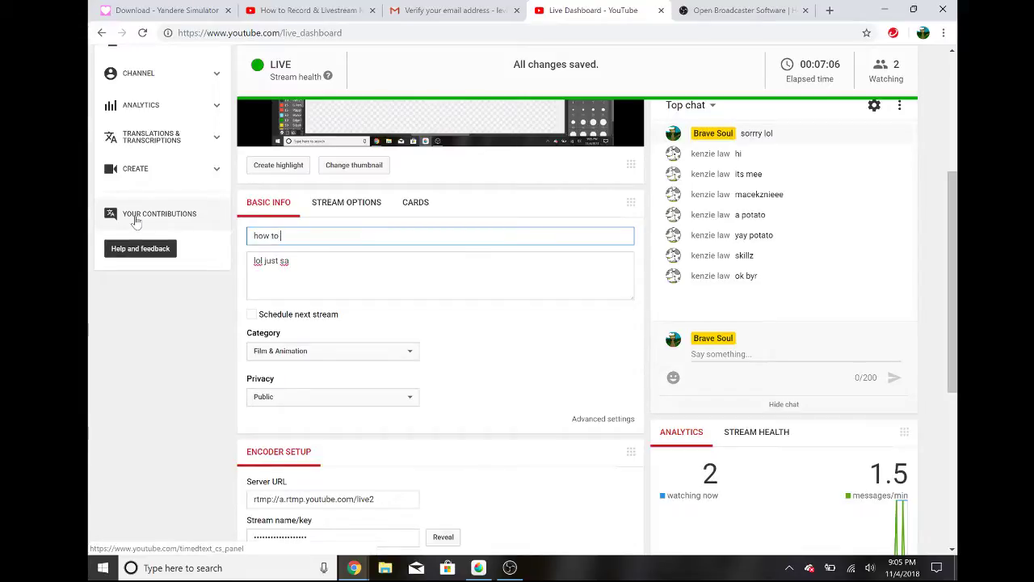
type("animate on fire al")
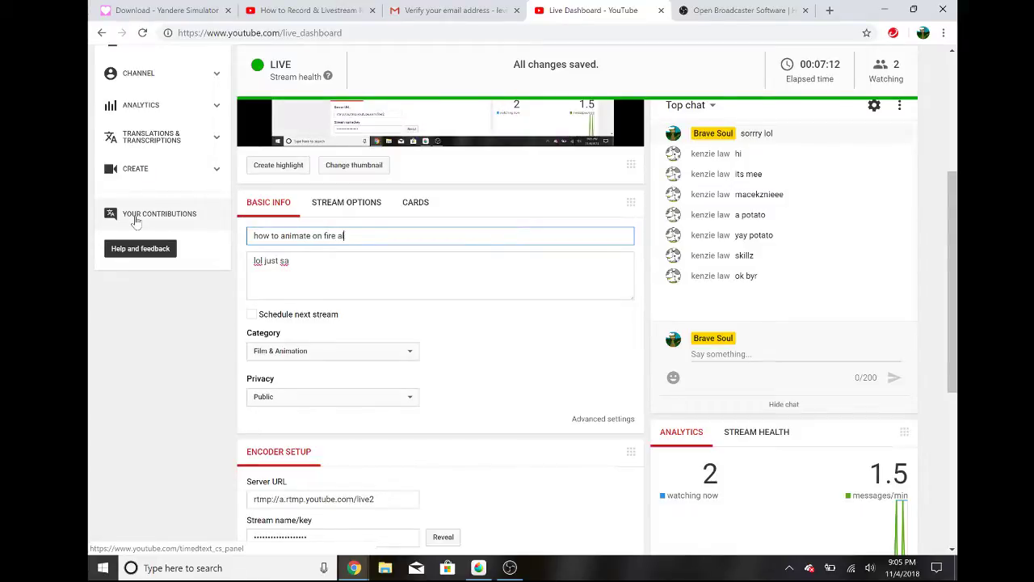
type("paca l")
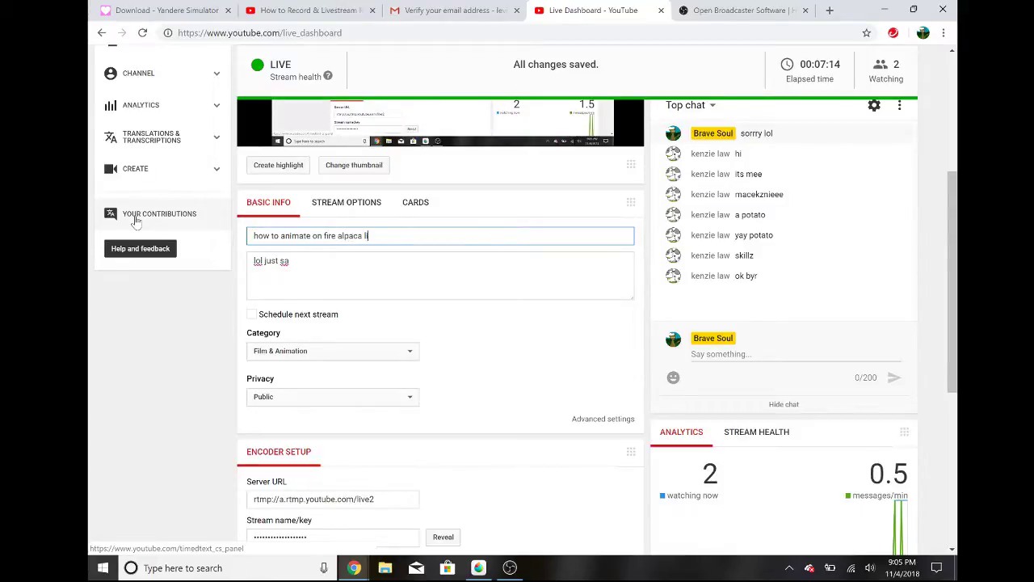
type("ive")
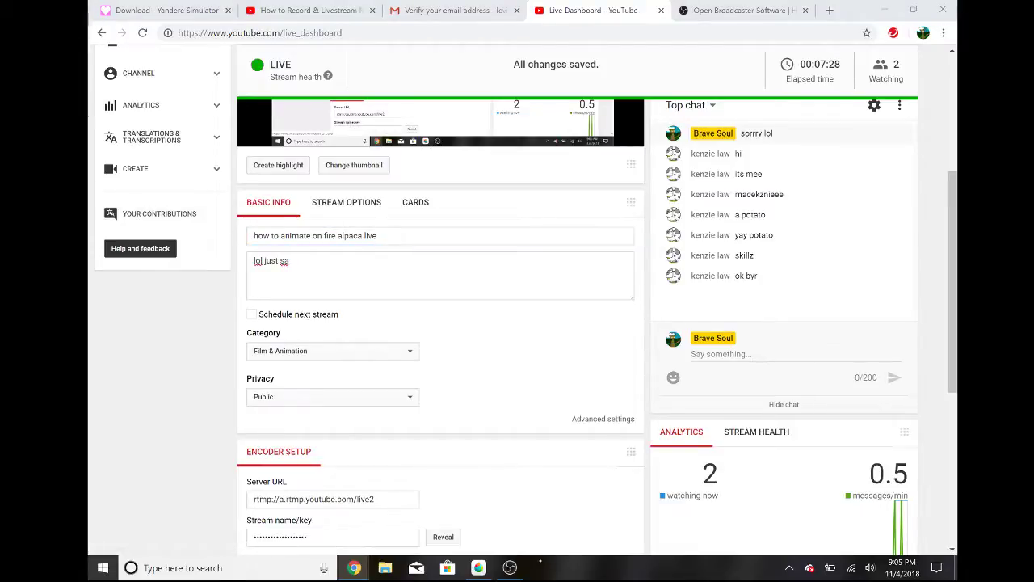
Step: Switch to MediBang Paint Pro and close it without saving the untitled drawing
left_click(475, 571)
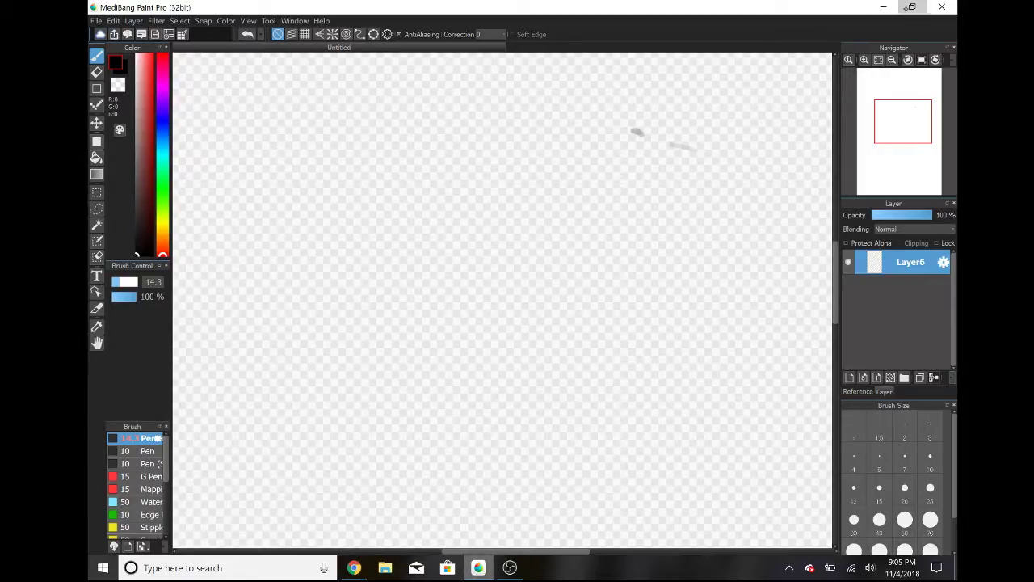
left_click(941, 7)
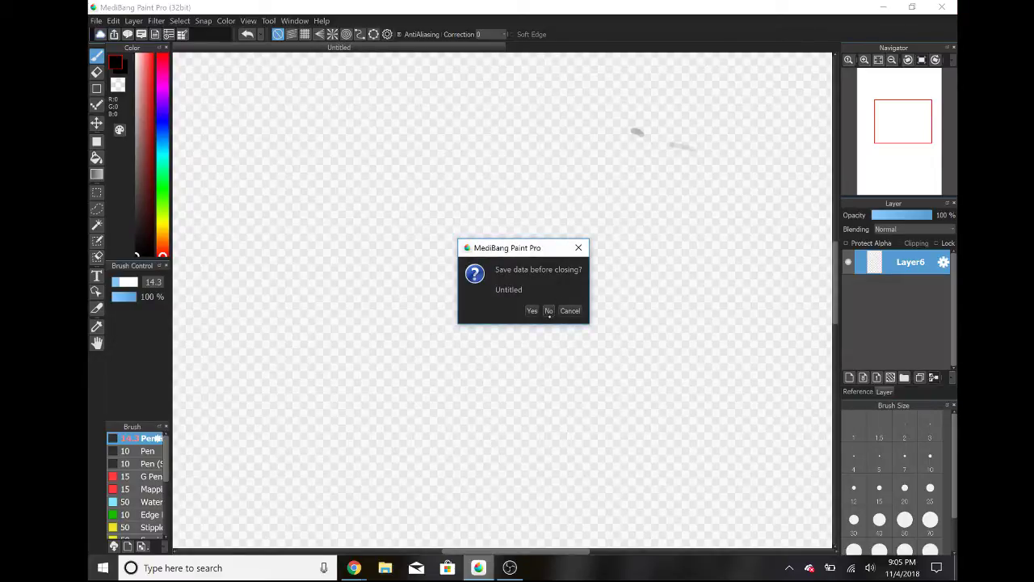
left_click(549, 310)
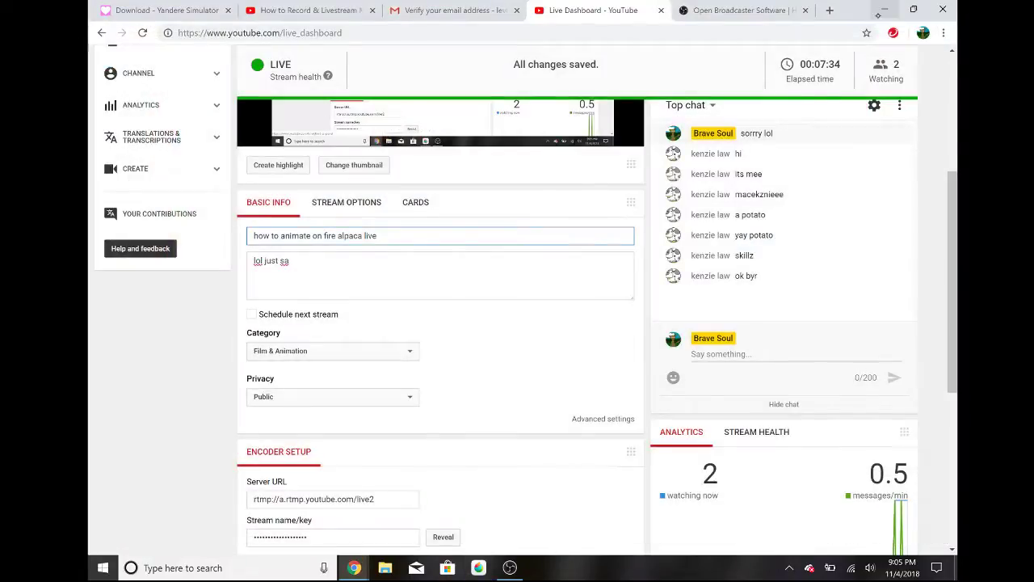
Step: Minimize the open windows, launch FireAlpaca from the desktop, and dismiss its startup advertisement
left_click(881, 12)
left_click(883, 9)
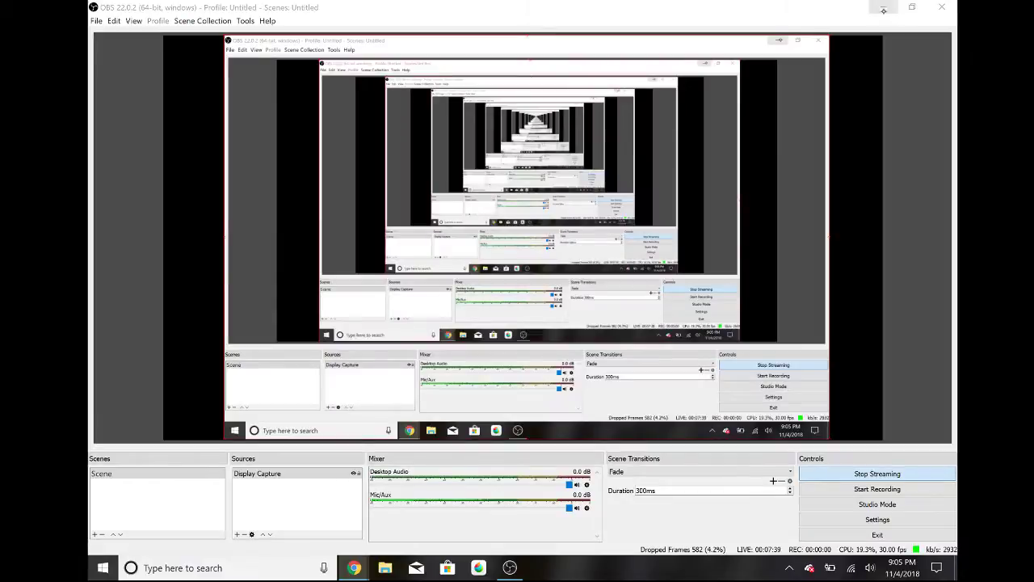
left_click(884, 9)
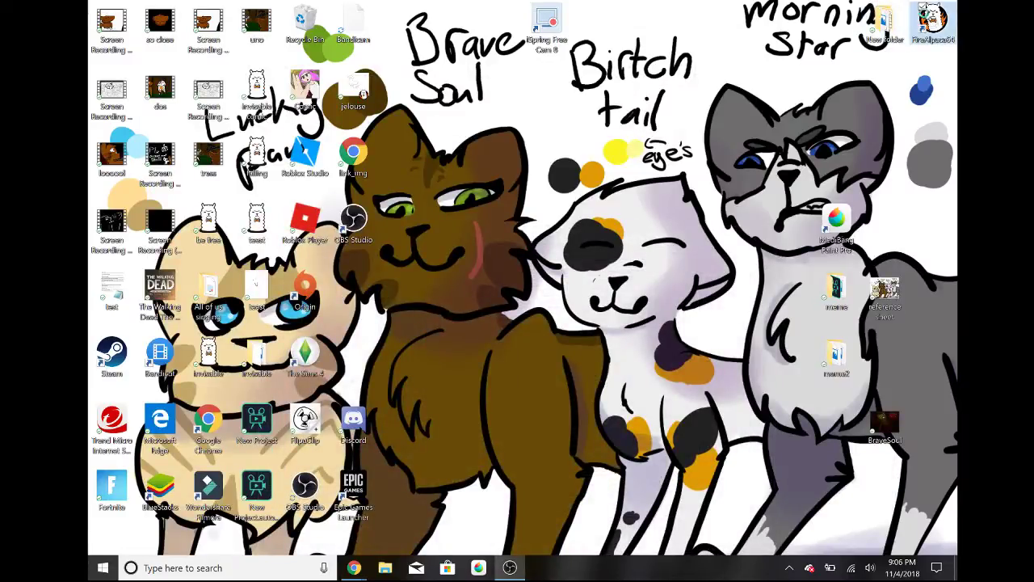
double_click(933, 24)
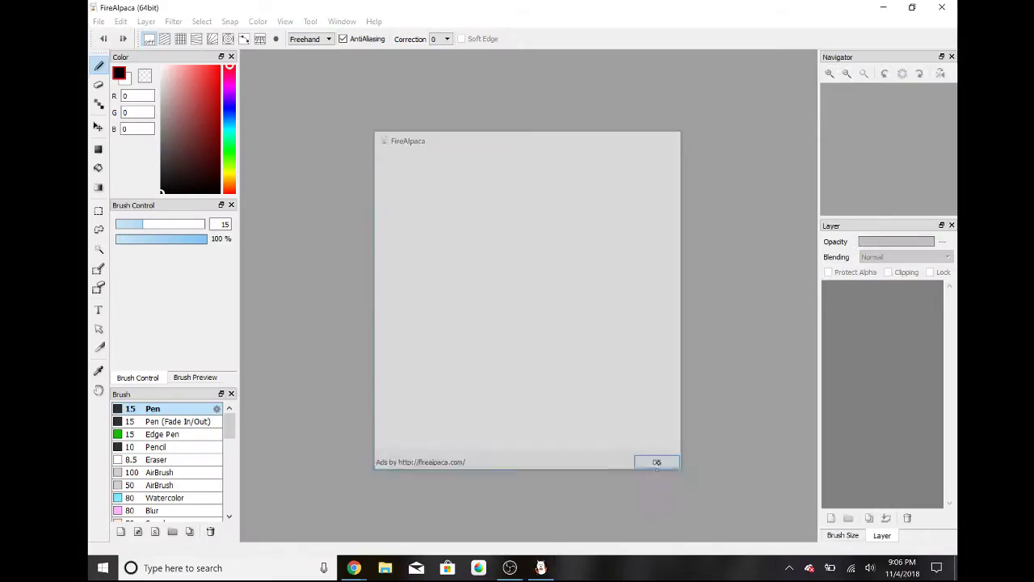
left_click(657, 462)
Step: Switch to the YouTube Live Dashboard in Chrome and replace the stream title with "just drawing"
mouse_move(354, 567)
left_click(330, 501)
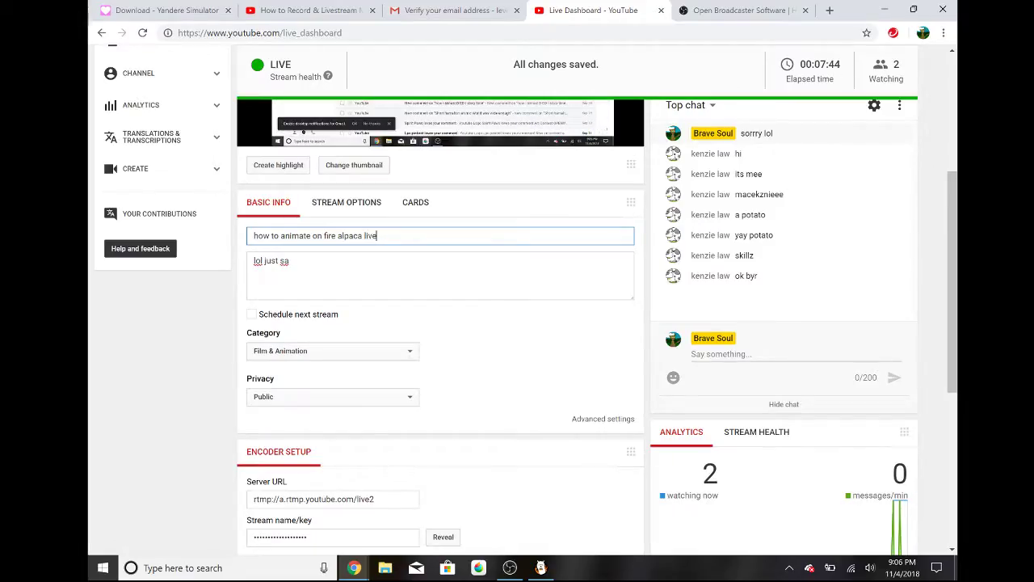
key("BackSpace")
key("BackSpace")
key("BackSpace")
key("BackSpace")
key("BackSpace")
key("BackSpace")
key("BackSpace")
key("BackSpace")
key("BackSpace")
key("BackSpace")
key("BackSpace")
key("BackSpace")
key("BackSpace")
key("BackSpace")
key("BackSpace")
key("BackSpace")
key("BackSpace")
key("BackSpace")
key("BackSpace")
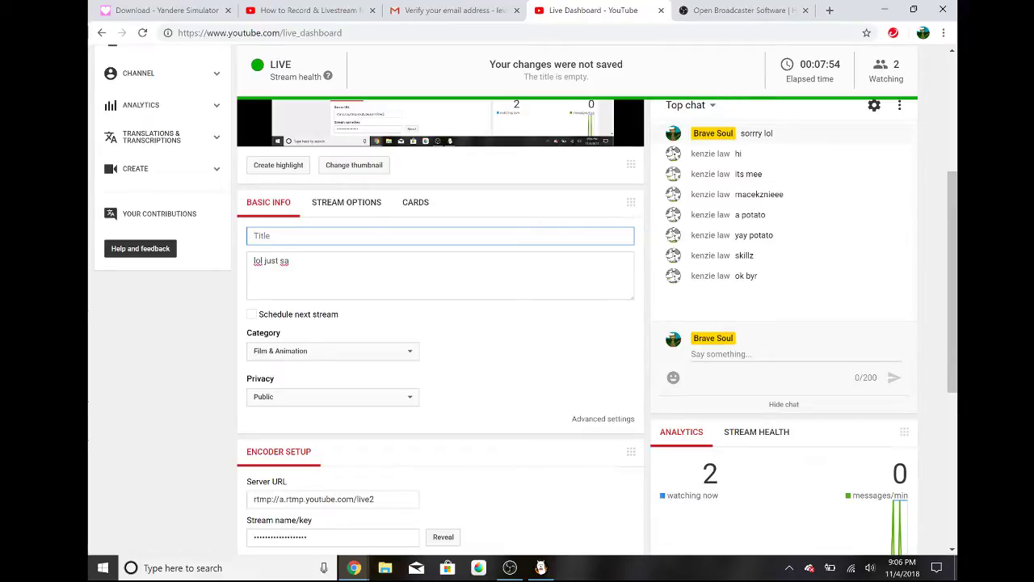
type("st drawing")
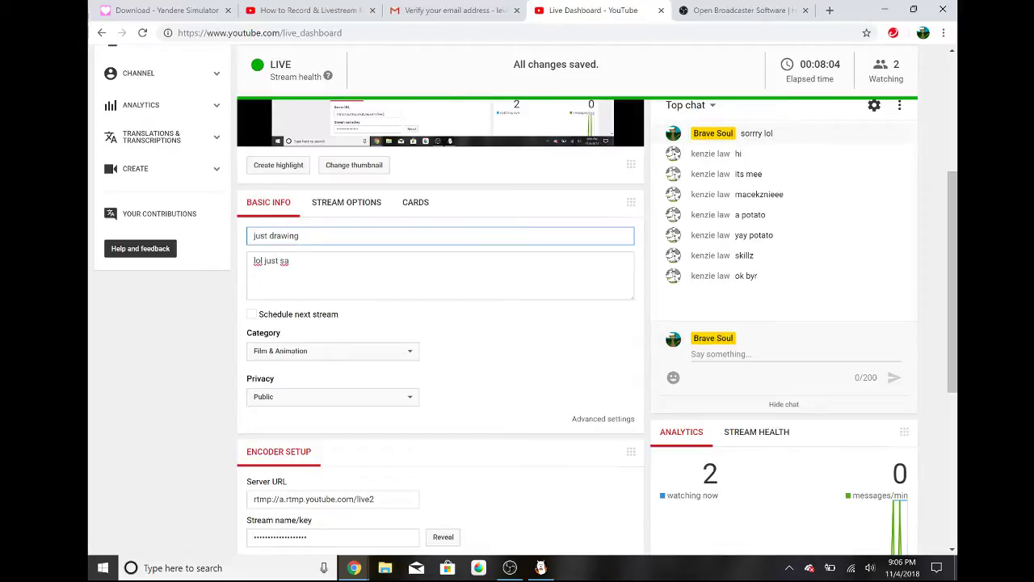
scroll(517, 323, "up", 3)
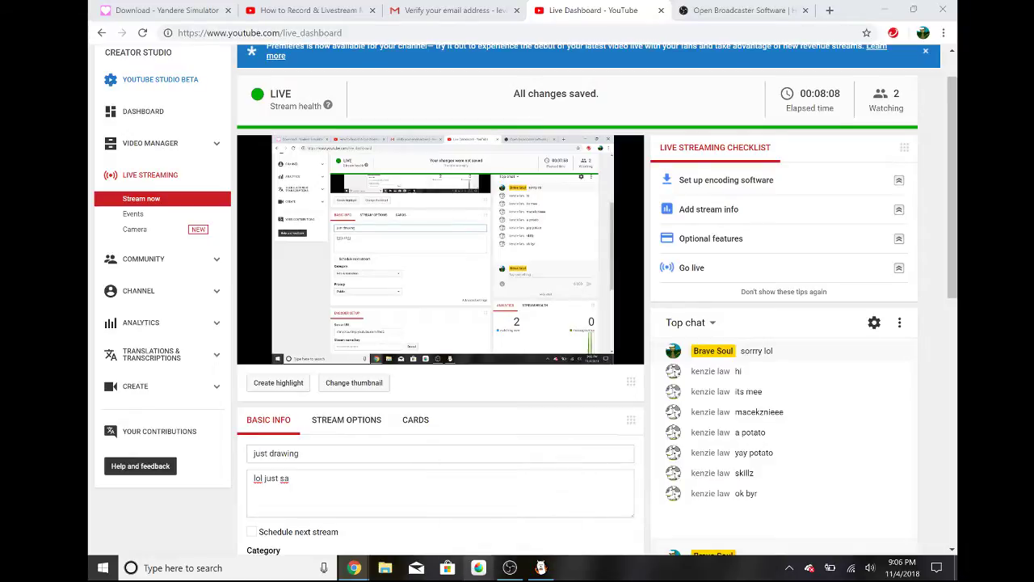
Step: Switch to FireAlpaca and open the recent file jelouse.mdp
left_click(541, 568)
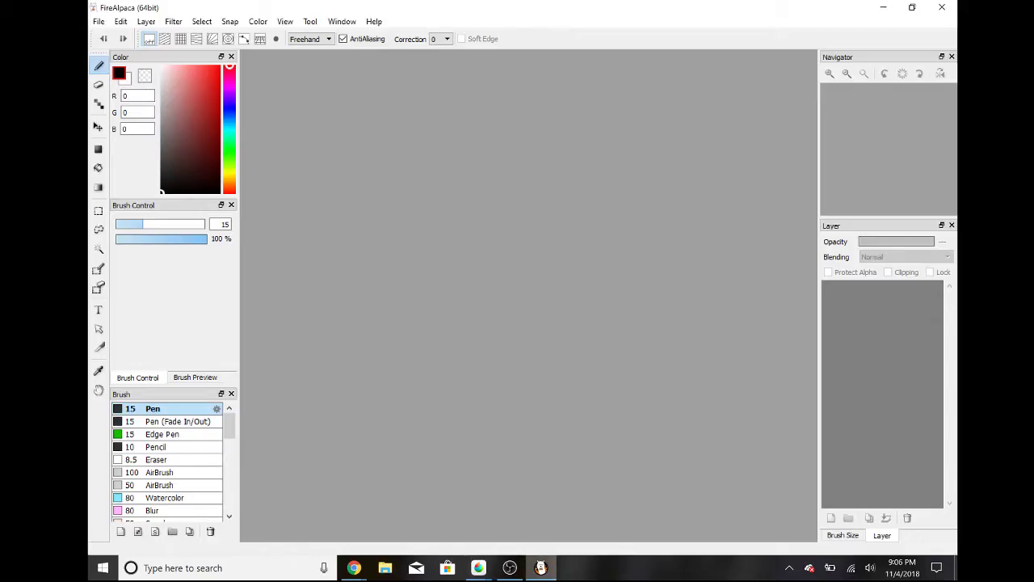
left_click(98, 22)
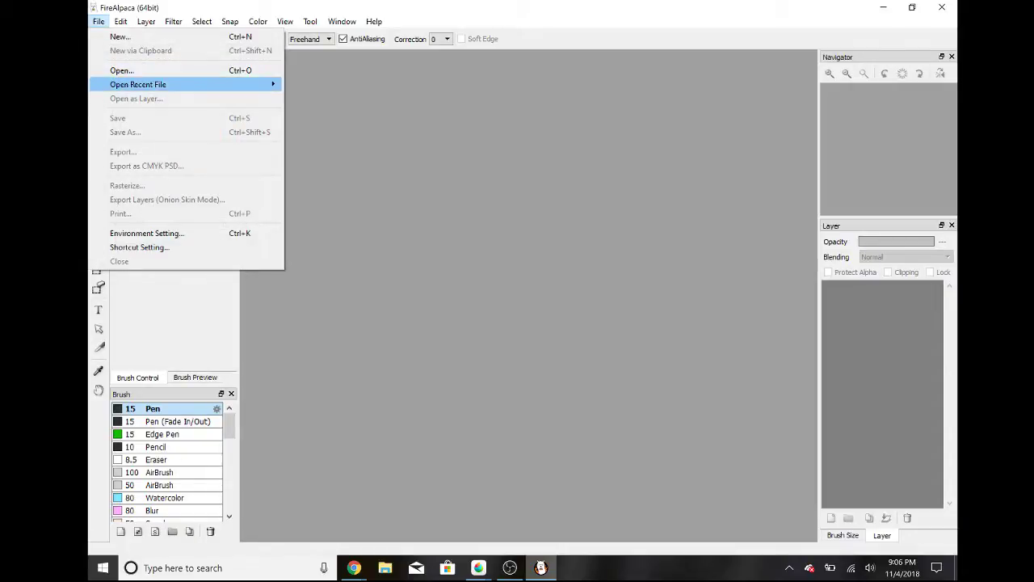
mouse_move(138, 85)
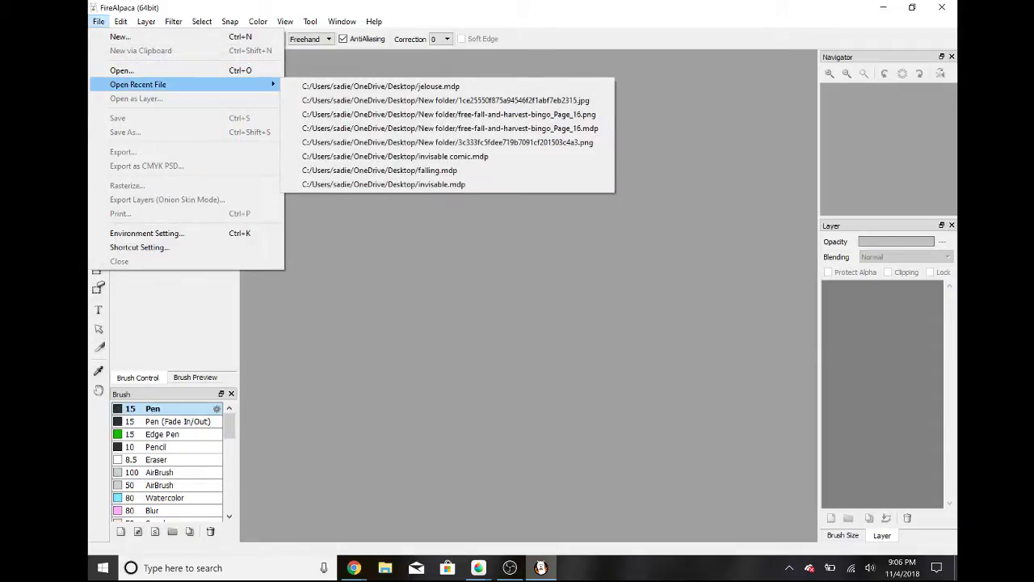
key("Return")
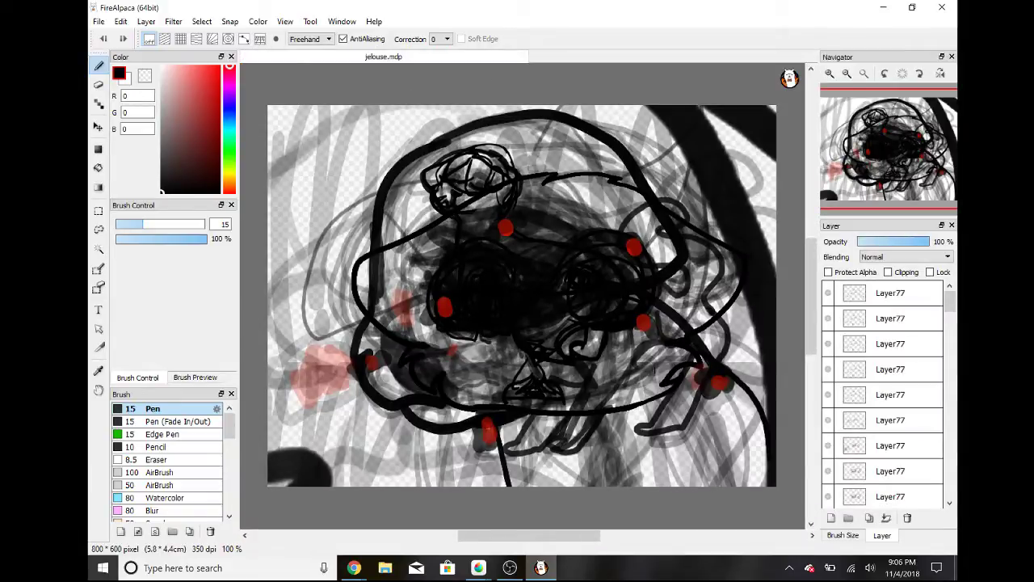
Step: Turn on onion skin mode for the canvas and select one of the Layer77 frames
key("alt+v")
left_click(324, 328)
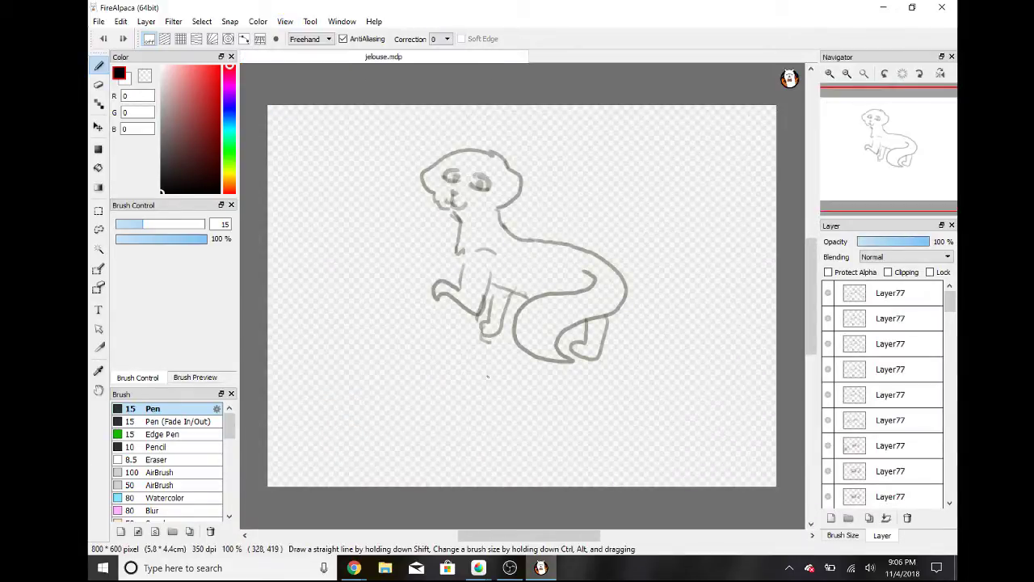
left_click(882, 420)
left_click(890, 470)
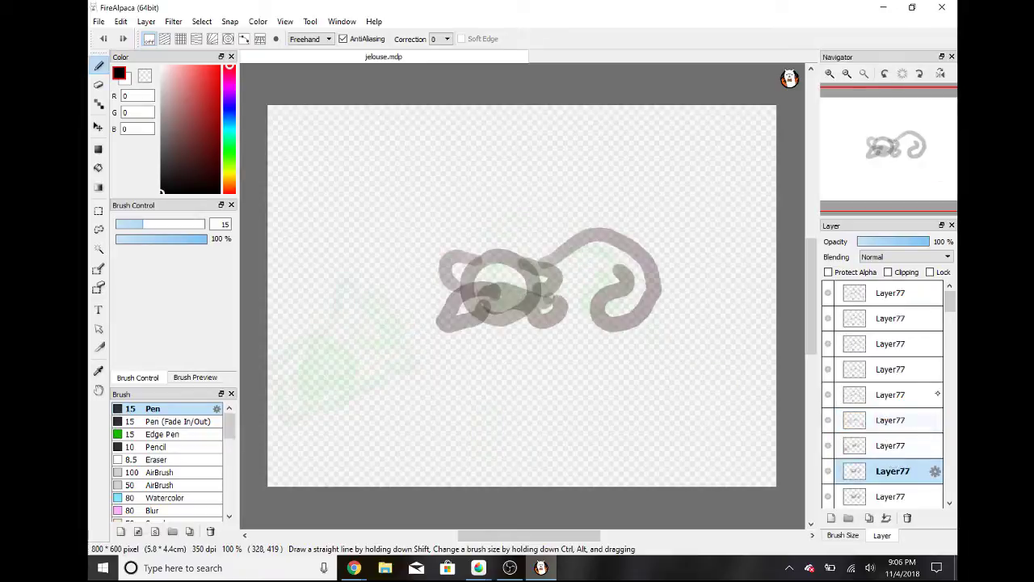
Step: Look through the Layer89 face frames and the Layer100 and Layer4 sitting-animal frames to find where the line art ends
mouse_move(950, 300)
left_mouse_down()
mouse_move(946, 489)
mouse_move(949, 469)
left_mouse_up()
left_click(933, 422)
left_click(896, 469)
left_click(887, 341)
left_click(888, 395)
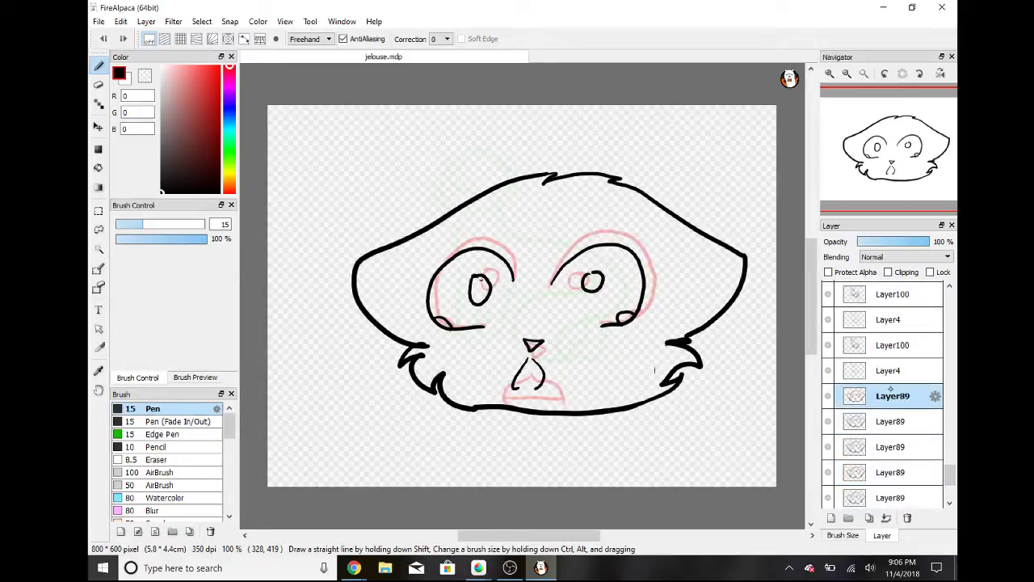
left_click(881, 345)
left_click(882, 324)
left_click(878, 296)
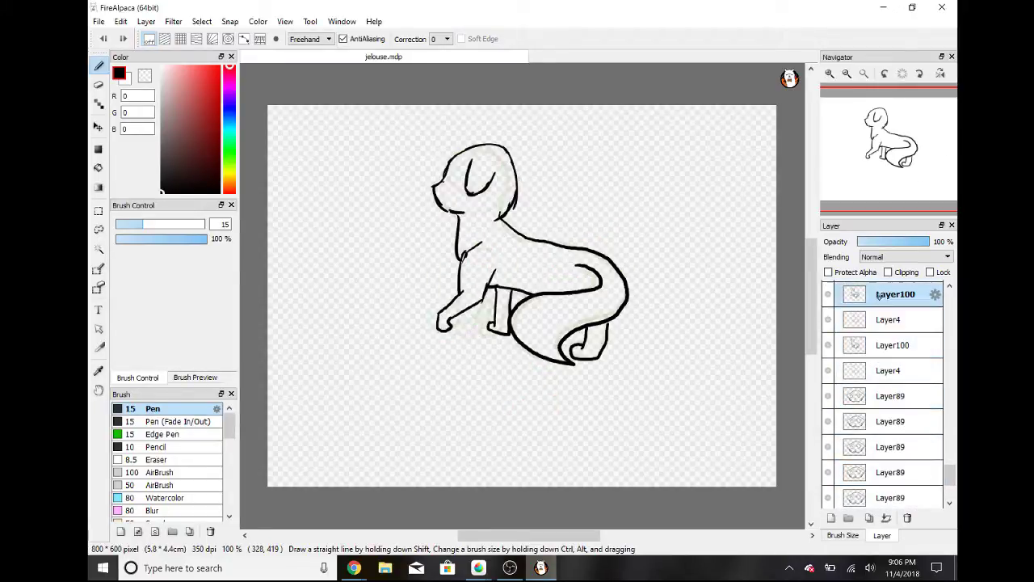
left_click_drag(950, 477, 950, 460)
left_click(890, 454)
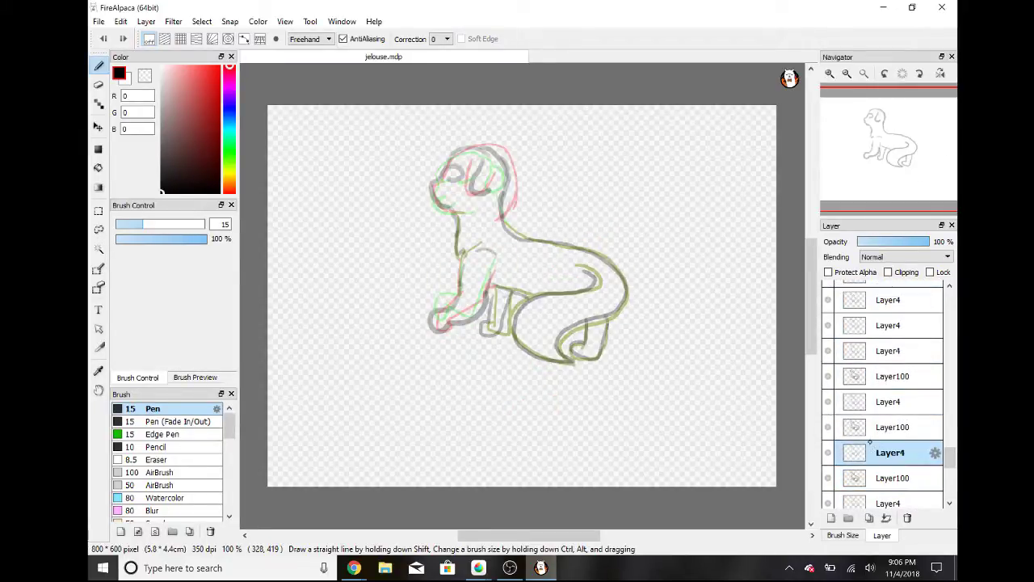
left_click(874, 427)
left_click(884, 402)
left_click(887, 377)
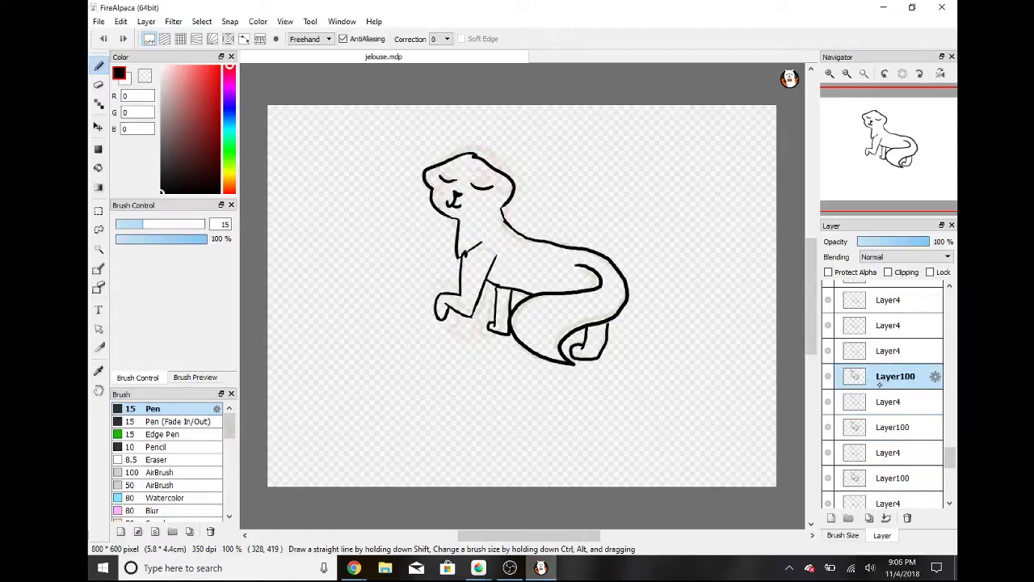
left_click(884, 354)
left_click(874, 331)
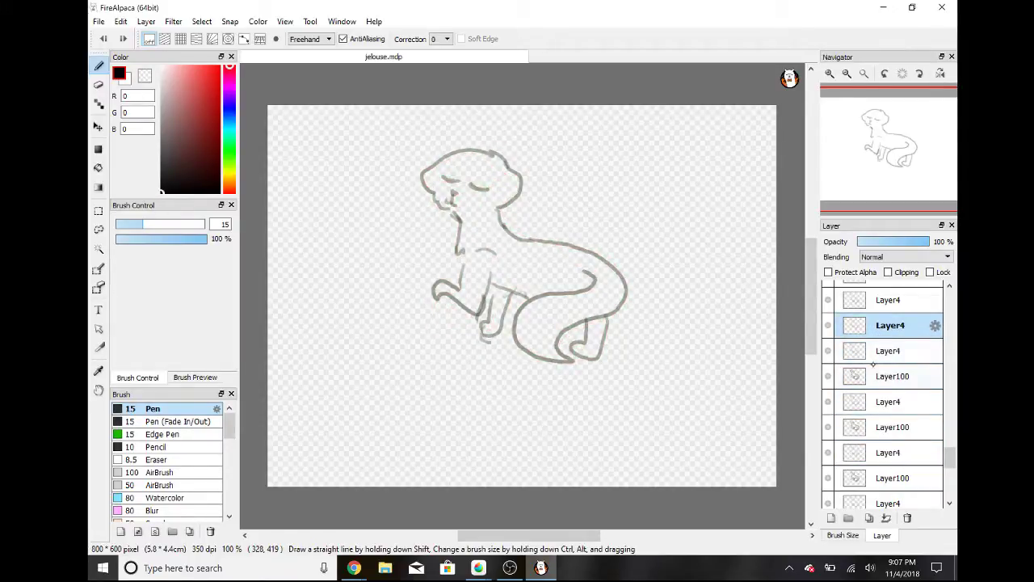
Step: Duplicate the closed-eyes Layer100 line art twice and place each copy above the next Layer4 sketch in the stack
left_click(874, 378)
left_click(869, 518)
left_click_drag(871, 383, 879, 344)
left_click(868, 332)
left_click(874, 304)
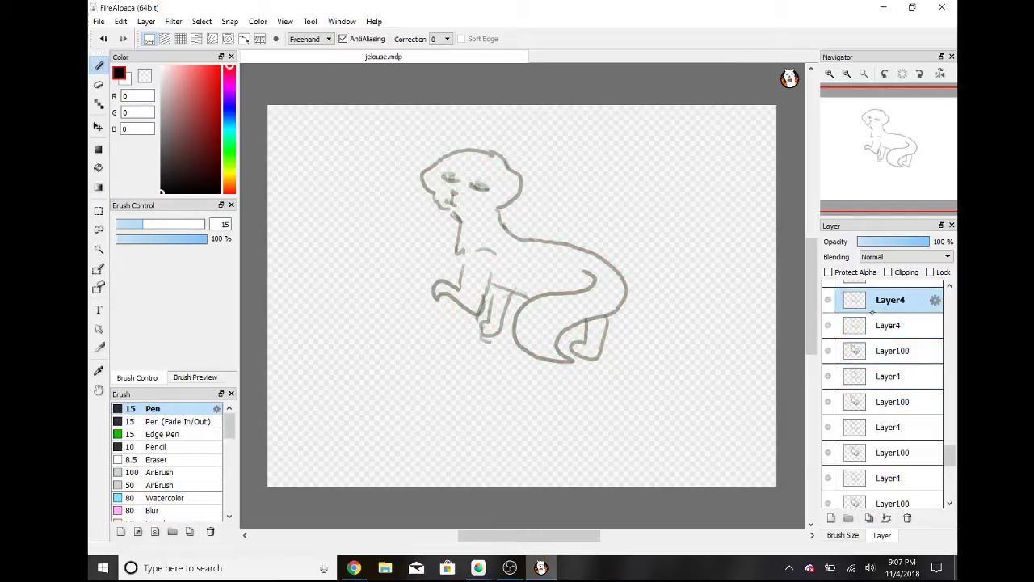
left_click(880, 348)
left_click(868, 518)
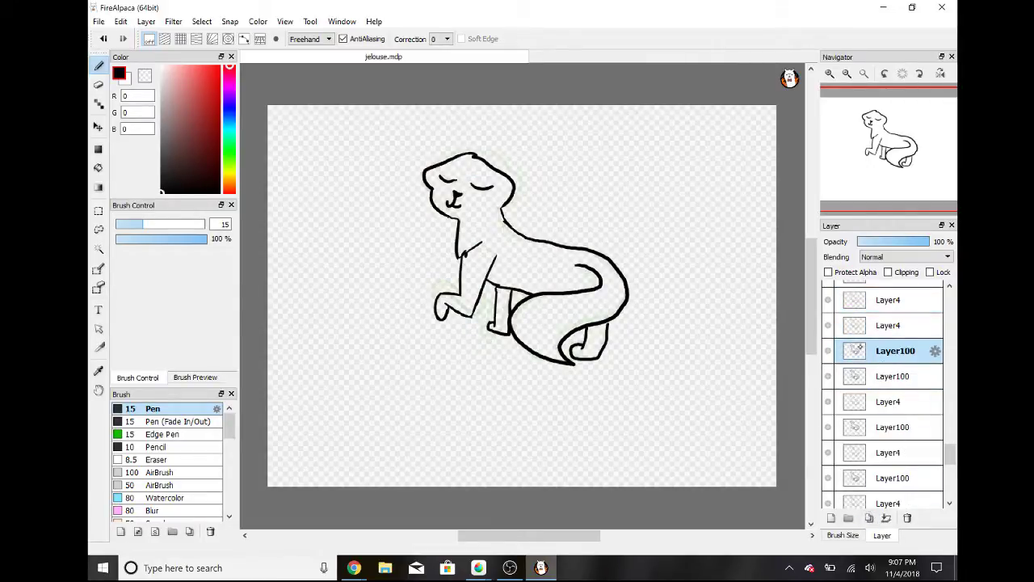
left_click_drag(879, 352, 875, 323)
Step: Keep duplicating the topmost Layer100 line art and interleave the copies with the remaining Layer4 sketches above it
scroll(915, 469, "up", 5)
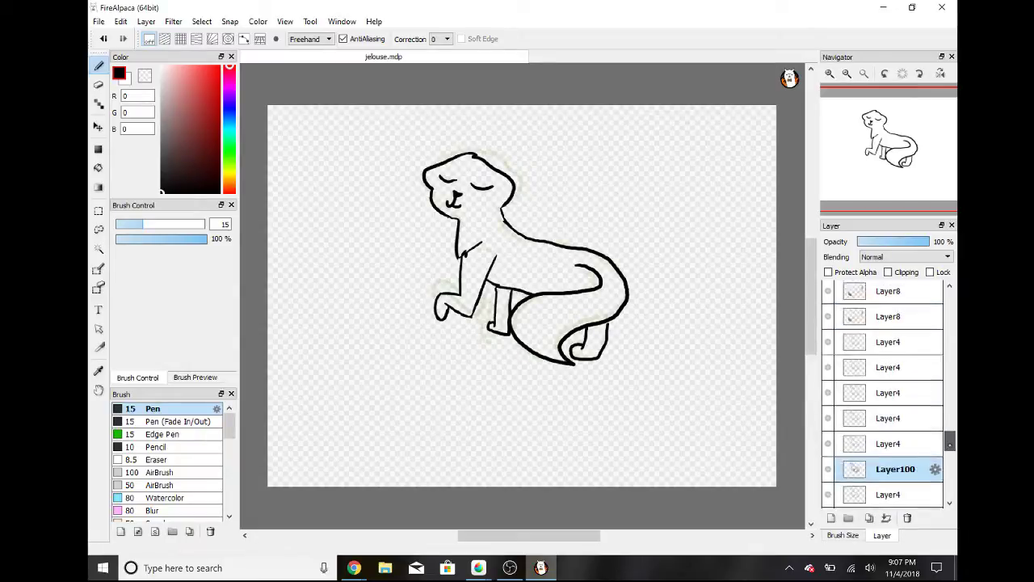
scroll(915, 469, "down", 4)
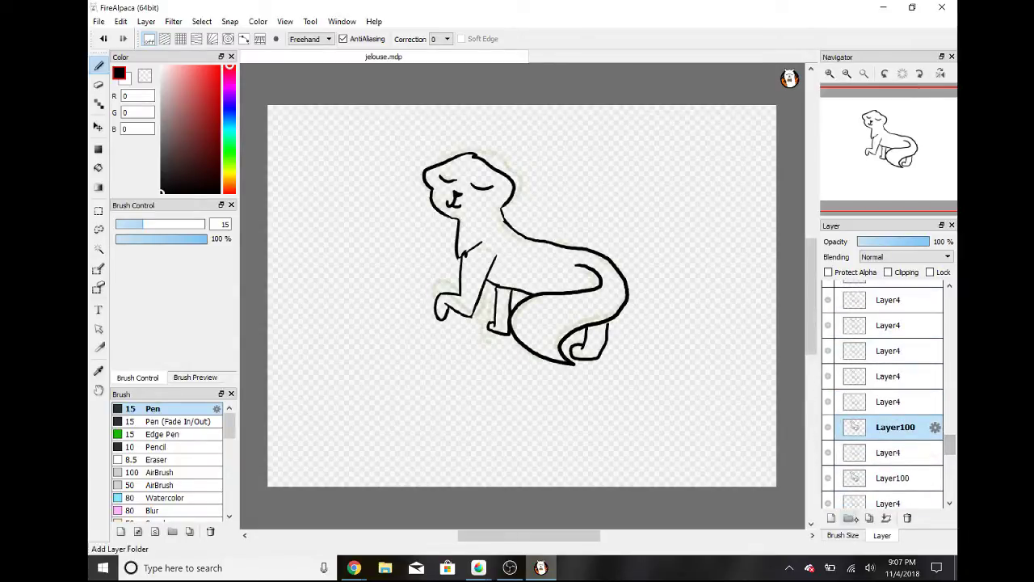
left_click_drag(879, 426, 879, 399)
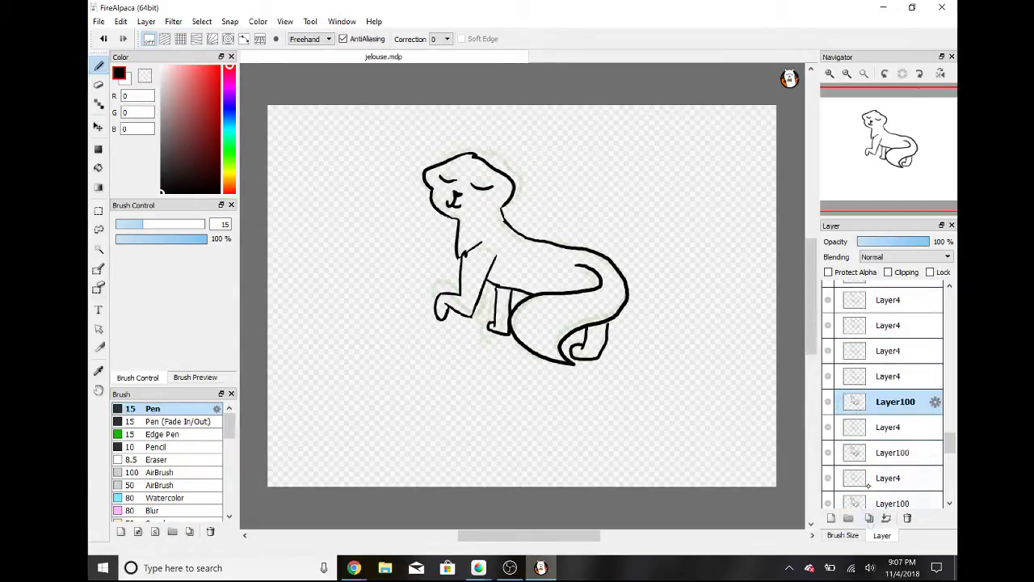
left_click(870, 517)
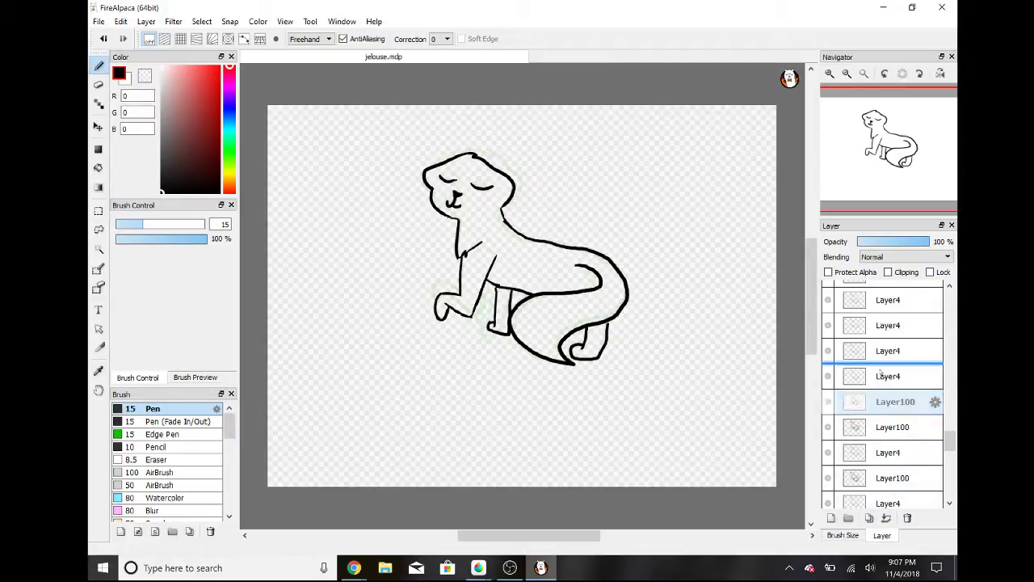
scroll(873, 351, "down", 1)
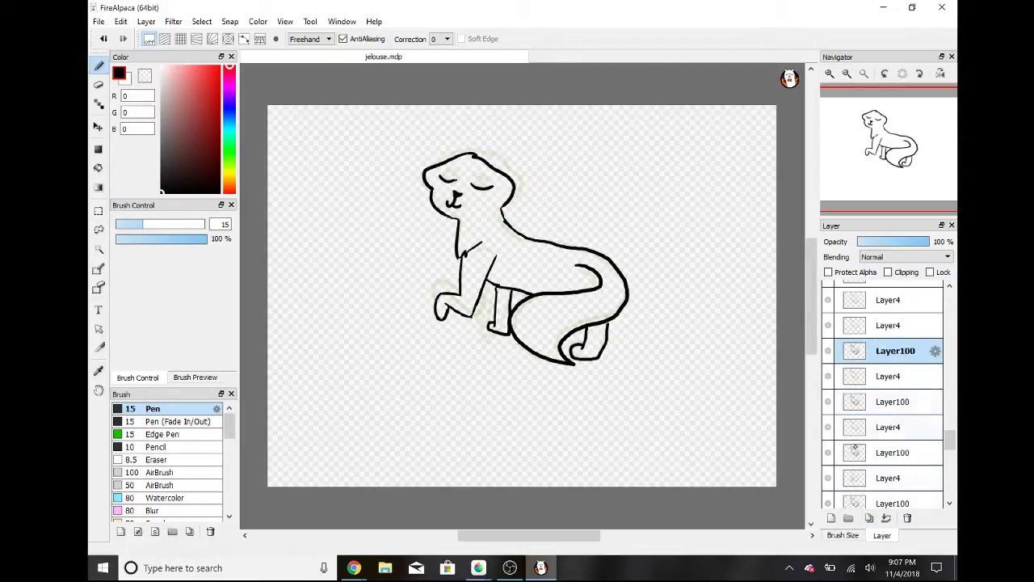
left_click_drag(872, 351, 881, 296)
Step: Find the Layer100 copy above the half-open-eyes Layer4 sketch and erase both closed eyes from it
left_click_drag(950, 437, 921, 448)
left_click(905, 442)
left_click(885, 398)
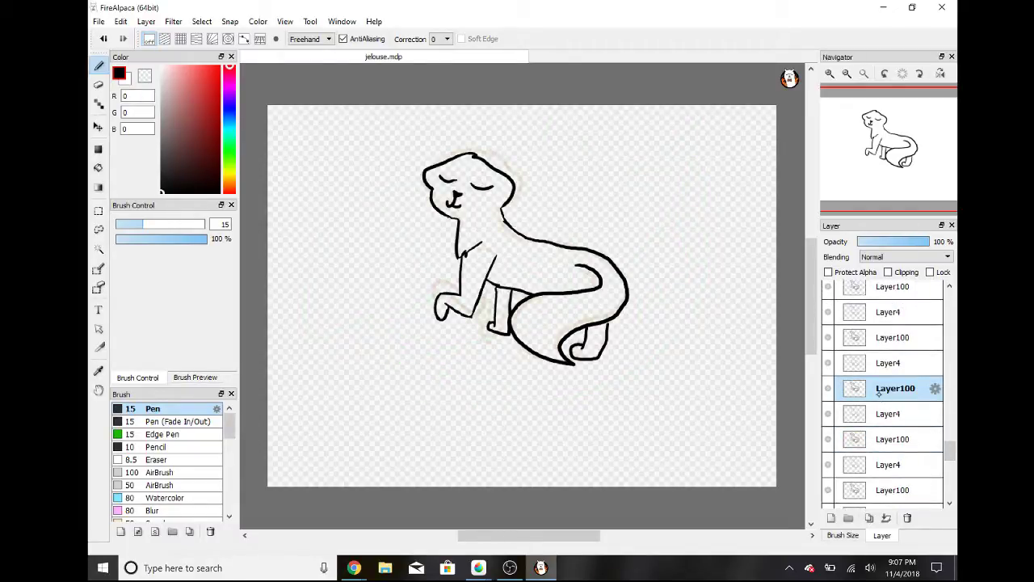
left_click(875, 404)
left_click(875, 387)
left_click(867, 362)
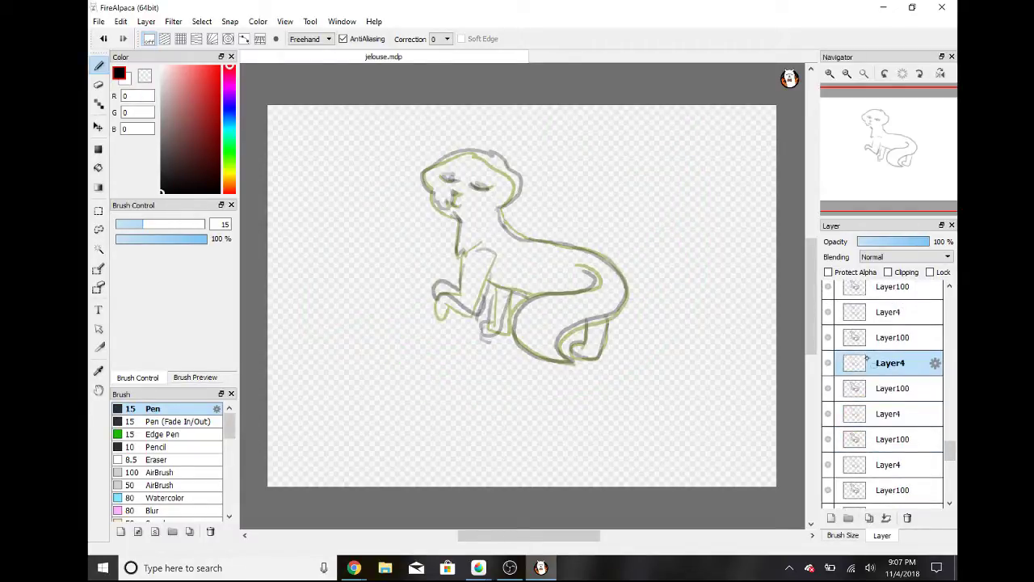
left_click(879, 345)
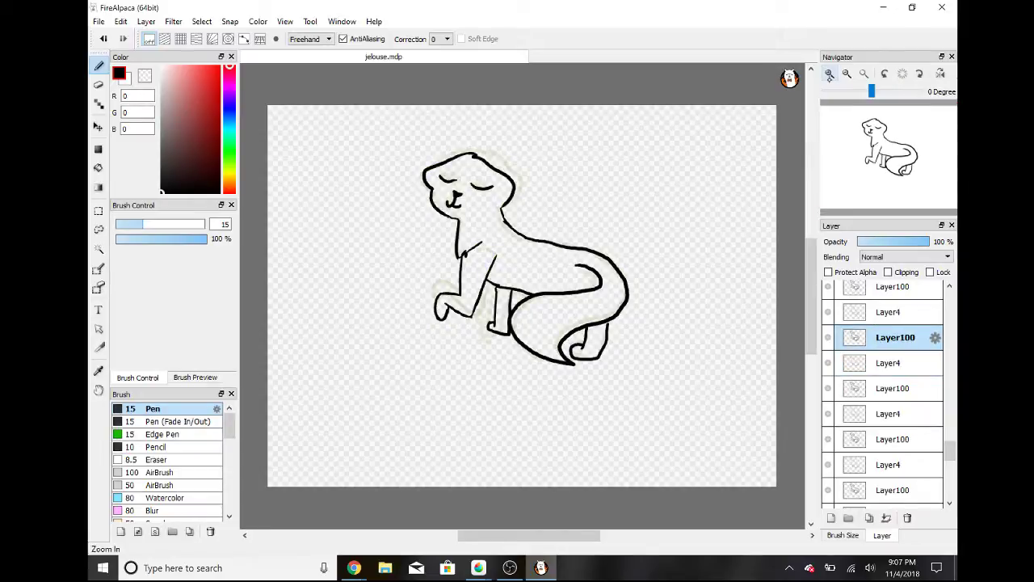
left_click(830, 74)
left_click(830, 74)
left_click_drag(874, 140, 874, 121)
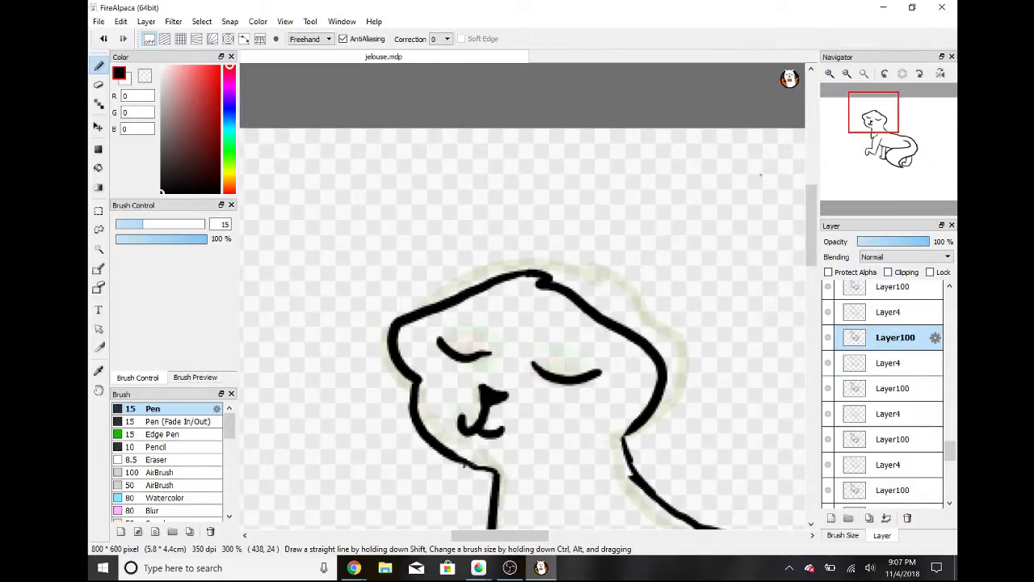
key("e")
left_click_drag(473, 363, 444, 348)
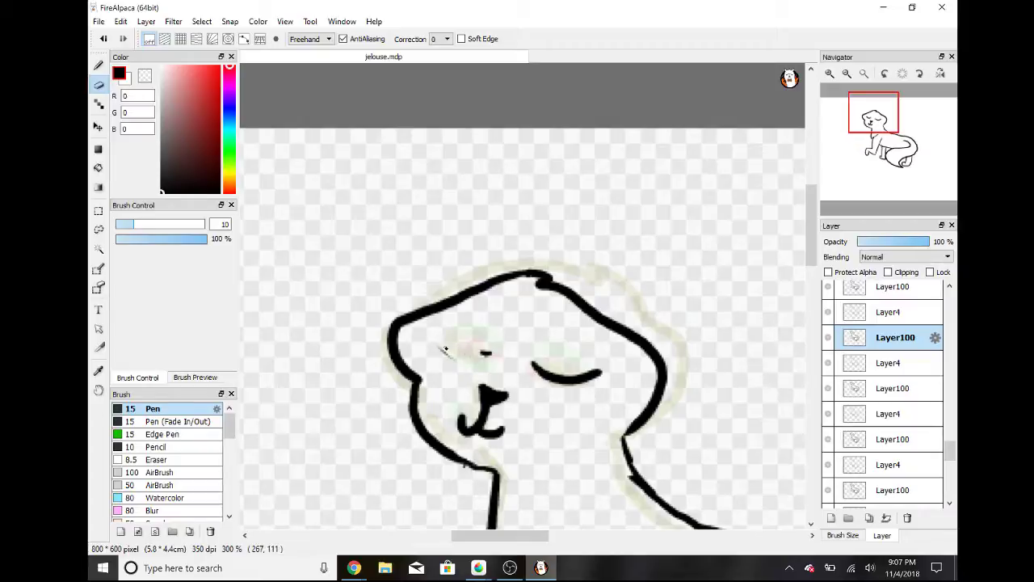
mouse_move(532, 365)
left_mouse_down()
mouse_move(571, 385)
mouse_move(541, 366)
mouse_move(600, 378)
left_mouse_up()
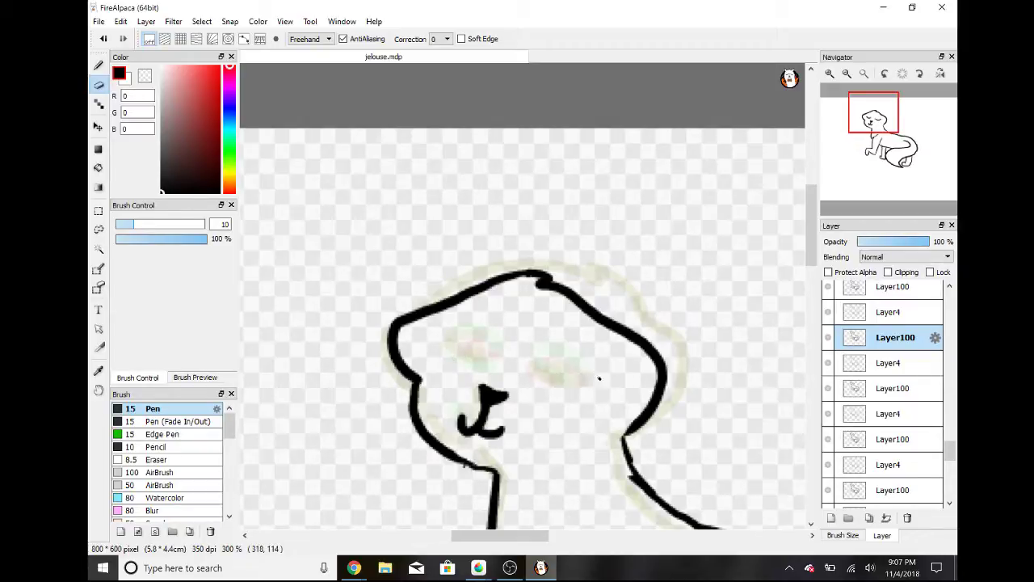
Step: Switch to the YouTube Live Dashboard in Chrome to check the stream, and return to FireAlpaca
left_click(829, 74)
left_click(875, 135)
left_click_drag(876, 135, 874, 129)
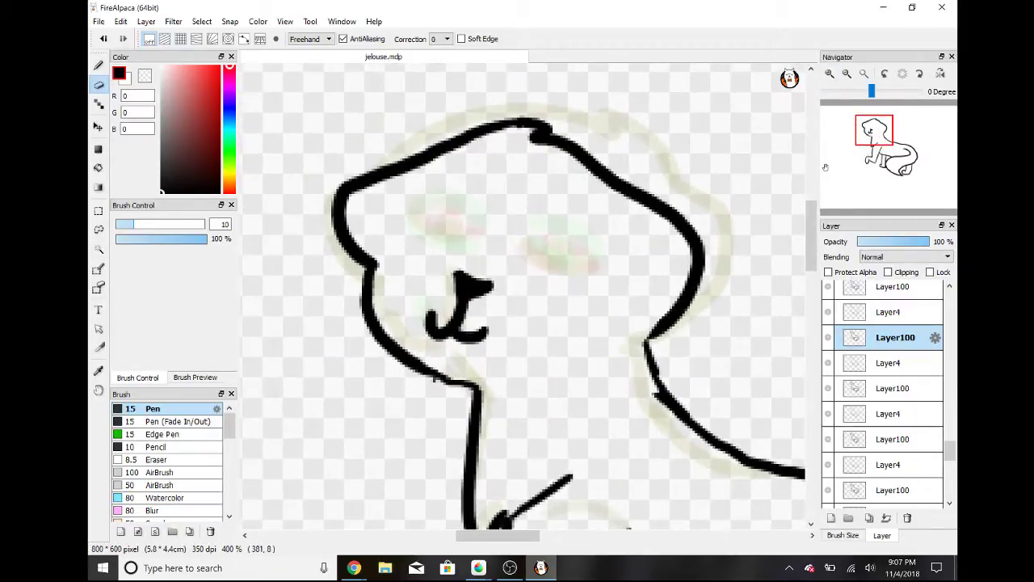
left_click(353, 568)
left_click(286, 505)
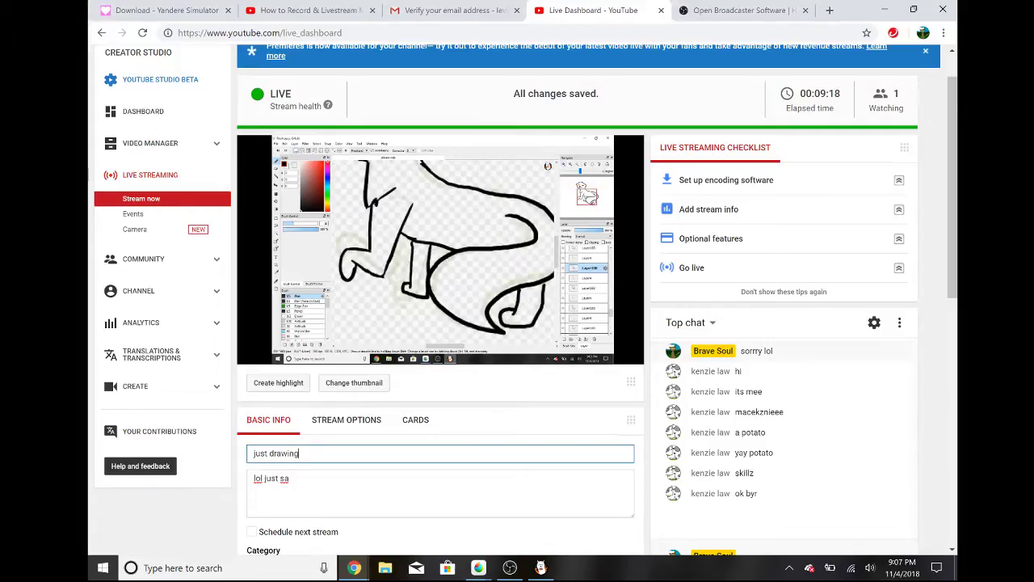
left_click(530, 559)
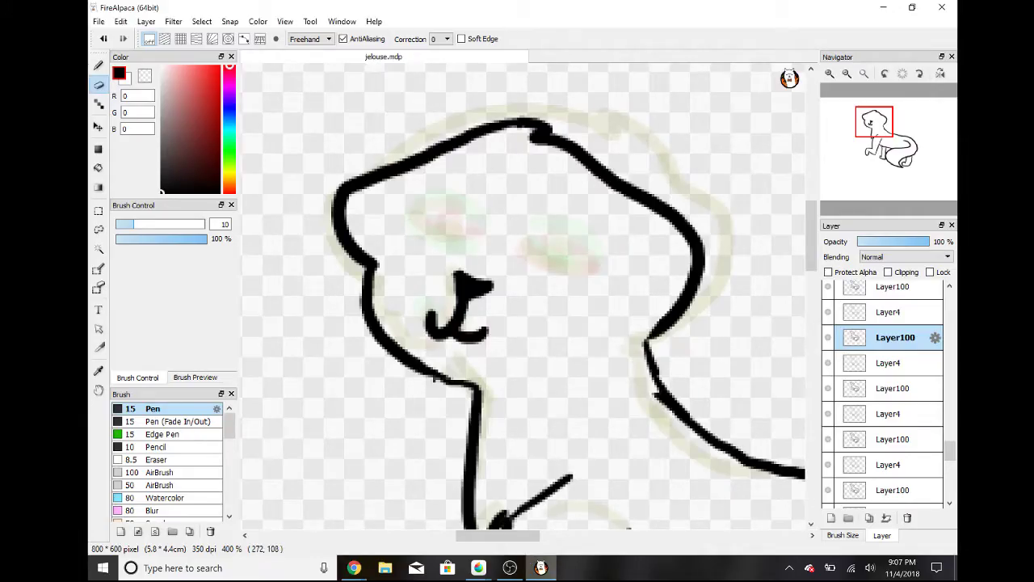
Step: Set the black Pen to size 8.2 and draw the half-open eye with its pupil on the right side of the face
left_click(126, 79)
left_click(98, 66)
key("x")
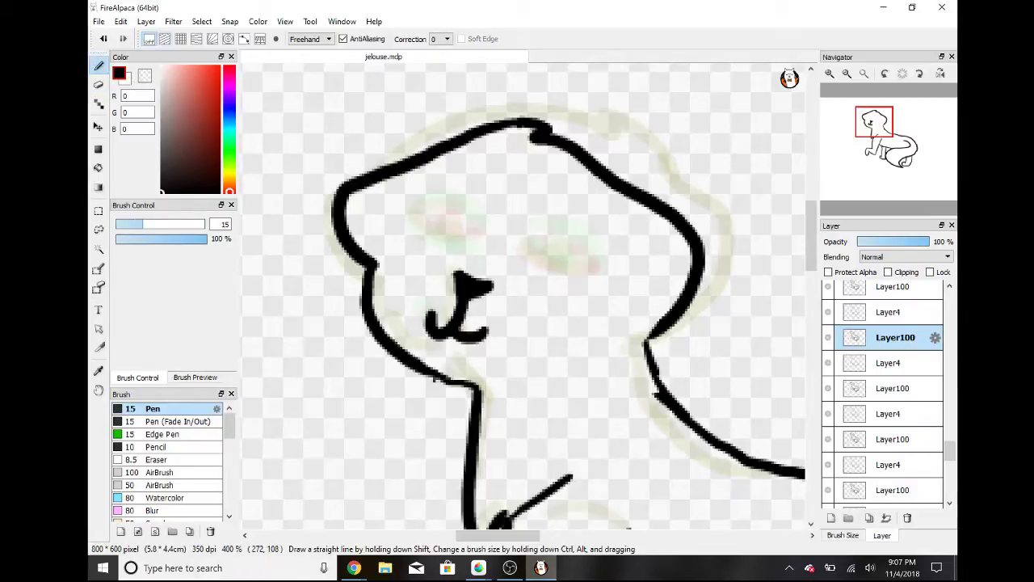
mouse_move(537, 231)
left_mouse_down()
mouse_move(586, 243)
mouse_move(597, 270)
left_mouse_up()
key("ctrl+z")
left_click(129, 225)
mouse_move(559, 237)
left_mouse_down()
mouse_move(584, 273)
mouse_move(523, 273)
left_mouse_up()
key("ctrl+z")
mouse_move(526, 224)
left_mouse_down()
mouse_move(580, 237)
mouse_move(597, 268)
mouse_move(530, 255)
left_mouse_up()
mouse_move(553, 236)
left_mouse_down()
mouse_move(553, 252)
mouse_move(557, 241)
left_mouse_up()
key("ctrl+z")
key("ctrl+z")
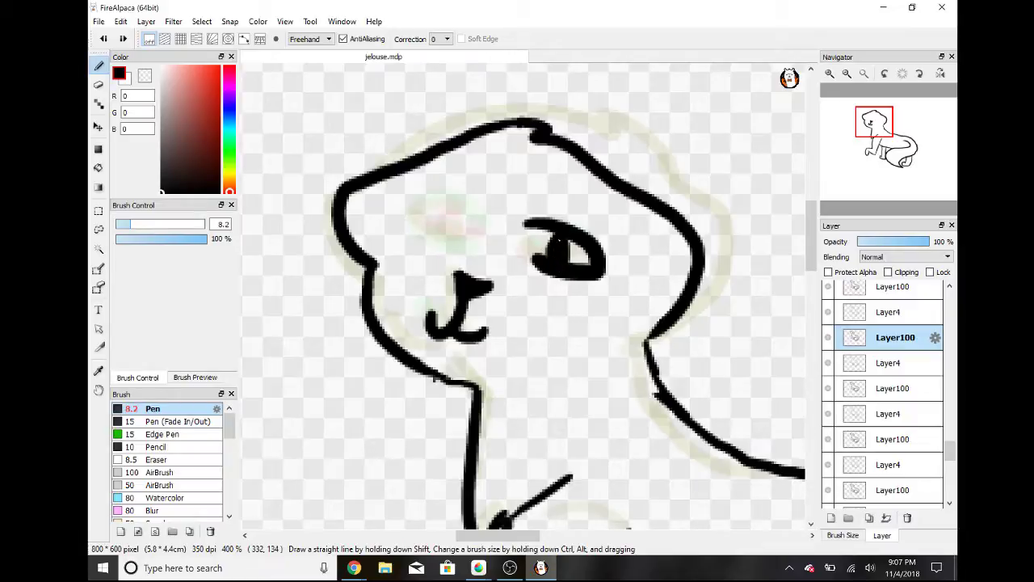
Step: Draw the matching half-open eye with its pupil on the left side of the face
mouse_move(483, 211)
left_mouse_down()
mouse_move(439, 196)
mouse_move(415, 208)
mouse_move(437, 230)
mouse_move(485, 243)
left_mouse_up()
key("ctrl+z")
mouse_move(472, 207)
left_mouse_down()
mouse_move(435, 198)
mouse_move(416, 213)
mouse_move(459, 225)
left_mouse_up()
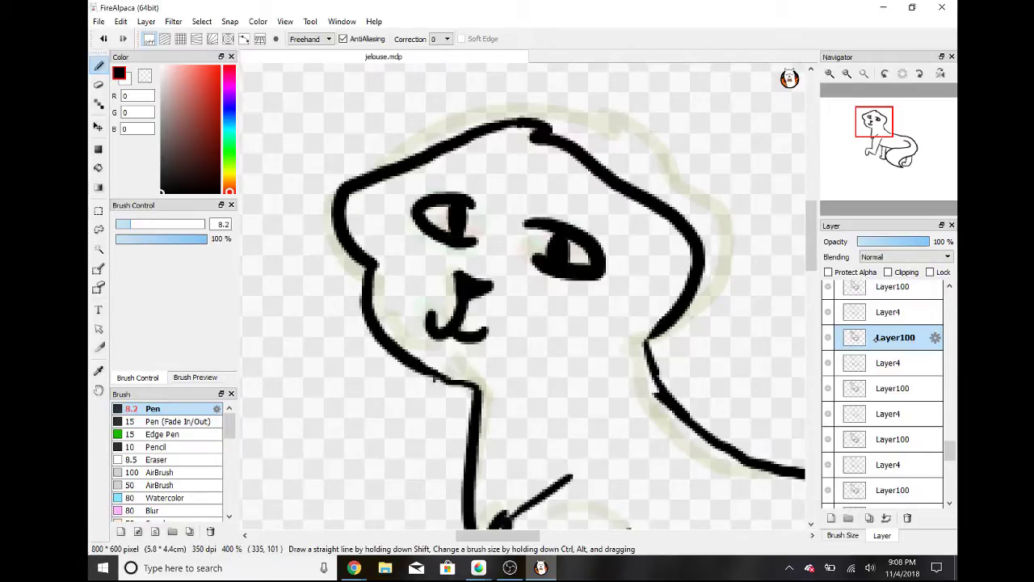
Step: Select the next Layer100 copy up and erase both of its closed eyes
left_click(876, 289)
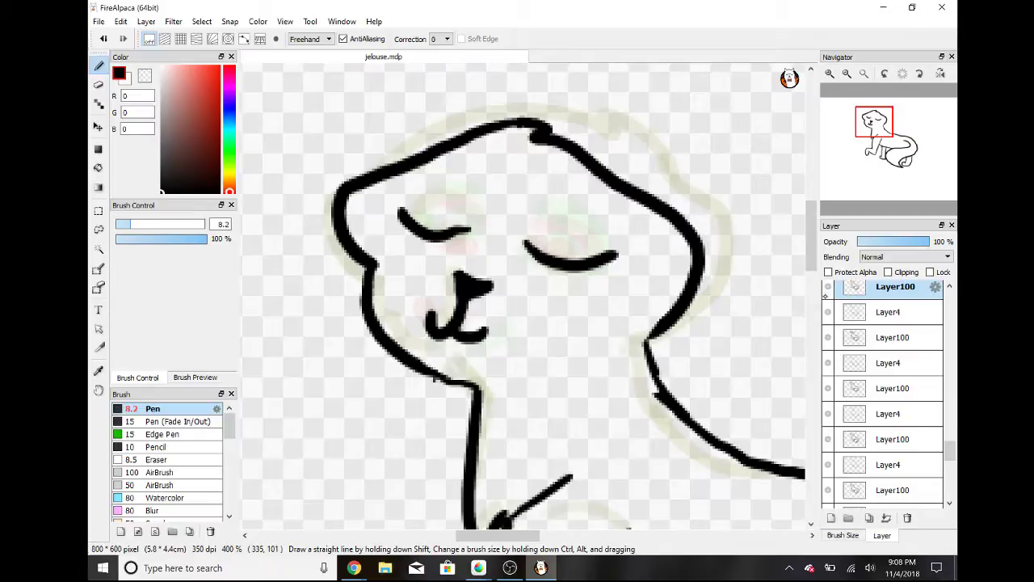
key("e")
mouse_move(517, 242)
left_mouse_down()
mouse_move(569, 258)
mouse_move(615, 257)
left_mouse_up()
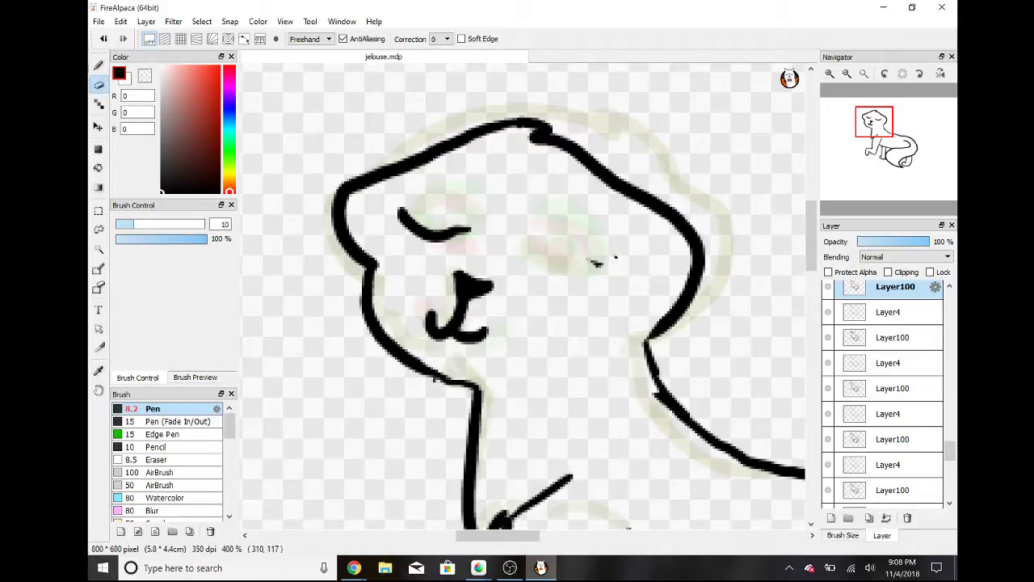
mouse_move(493, 230)
left_mouse_down()
mouse_move(408, 212)
mouse_move(446, 240)
left_mouse_up()
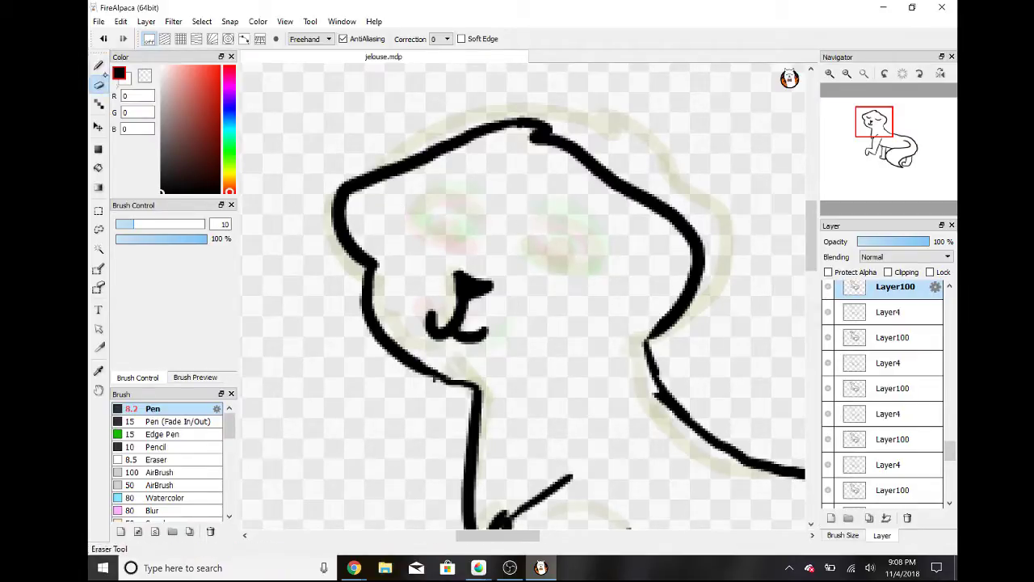
Step: Draw two wide-open eyes with tall pupils on this Layer100 frame using the Pen
key("b")
mouse_move(489, 204)
left_mouse_down()
mouse_move(485, 194)
mouse_move(416, 188)
mouse_move(461, 266)
mouse_move(478, 260)
left_mouse_up()
mouse_move(557, 219)
left_mouse_down()
mouse_move(607, 239)
mouse_move(570, 296)
mouse_move(530, 278)
left_mouse_up()
left_click_drag(556, 231, 558, 257)
mouse_move(469, 204)
left_mouse_down()
mouse_move(467, 252)
mouse_move(482, 257)
left_mouse_up()
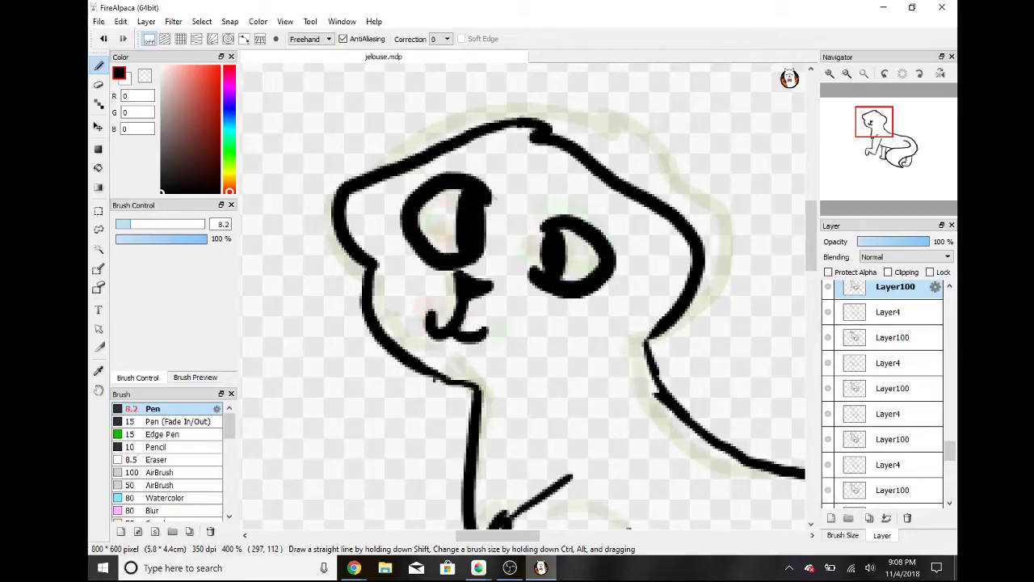
Step: Move up to the following closed-eyes Layer100 copy and erase its eyes from the face
left_click_drag(950, 450, 950, 437)
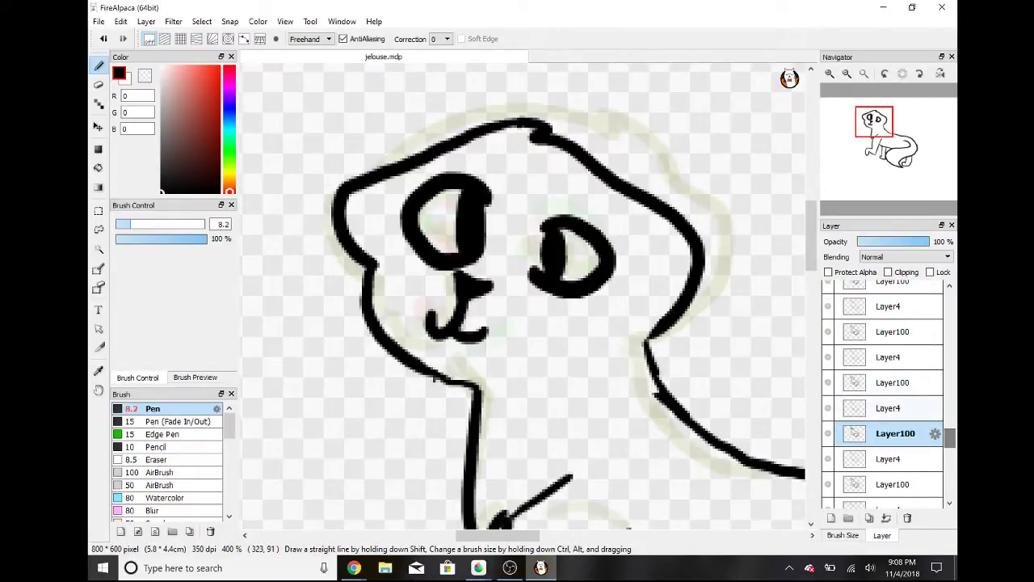
left_click(893, 382)
key("e")
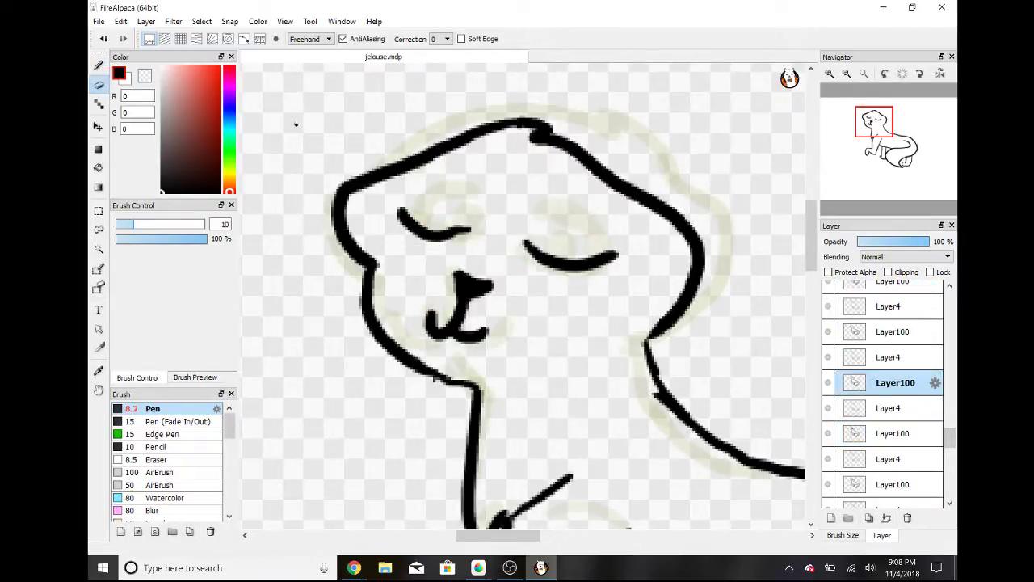
mouse_move(399, 211)
left_mouse_down()
mouse_move(428, 236)
mouse_move(415, 218)
left_mouse_up()
left_click_drag(562, 254, 618, 256)
Step: Draw both open eyes over the faint sketch with the Pen, redoing the right eye's pupil nearer its centre
key("b")
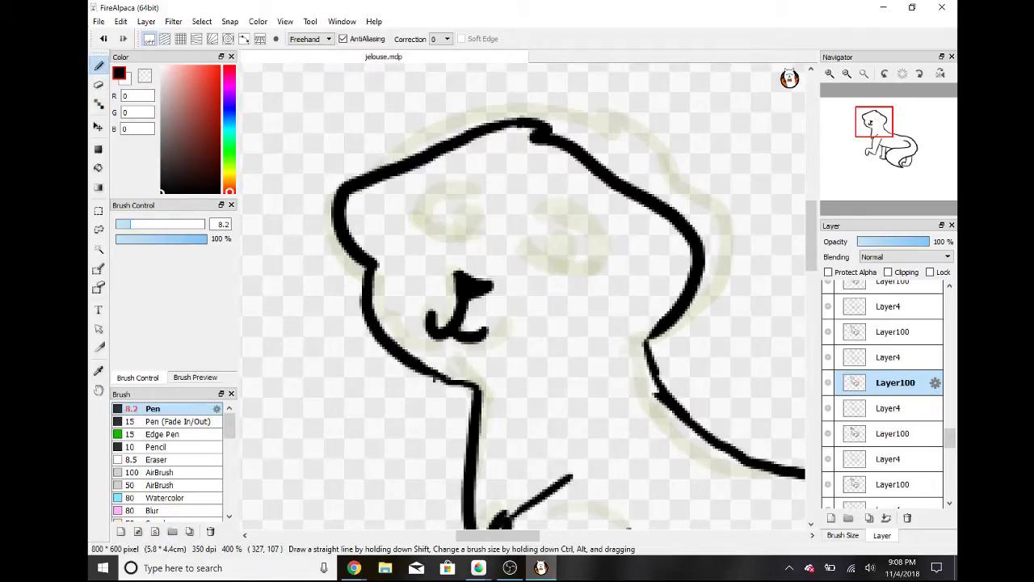
mouse_move(535, 212)
left_mouse_down()
mouse_move(593, 242)
mouse_move(583, 274)
mouse_move(544, 238)
mouse_move(537, 206)
mouse_move(610, 230)
mouse_move(553, 279)
mouse_move(521, 252)
left_mouse_up()
key("ctrl+z")
mouse_move(482, 197)
left_mouse_down()
mouse_move(435, 188)
mouse_move(427, 230)
mouse_move(471, 241)
mouse_move(462, 198)
left_mouse_up()
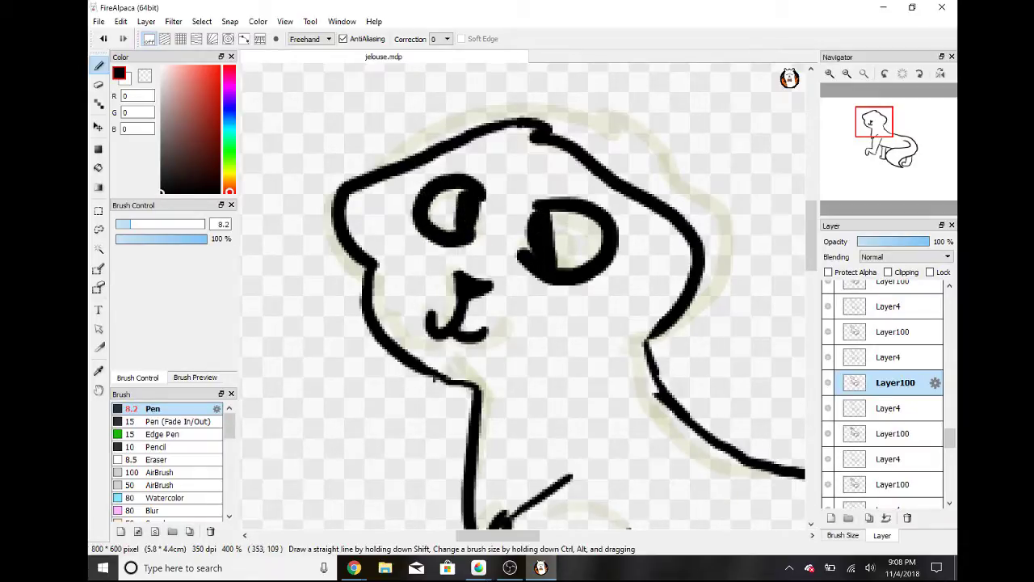
key("ctrl+z")
left_click_drag(566, 266, 567, 212)
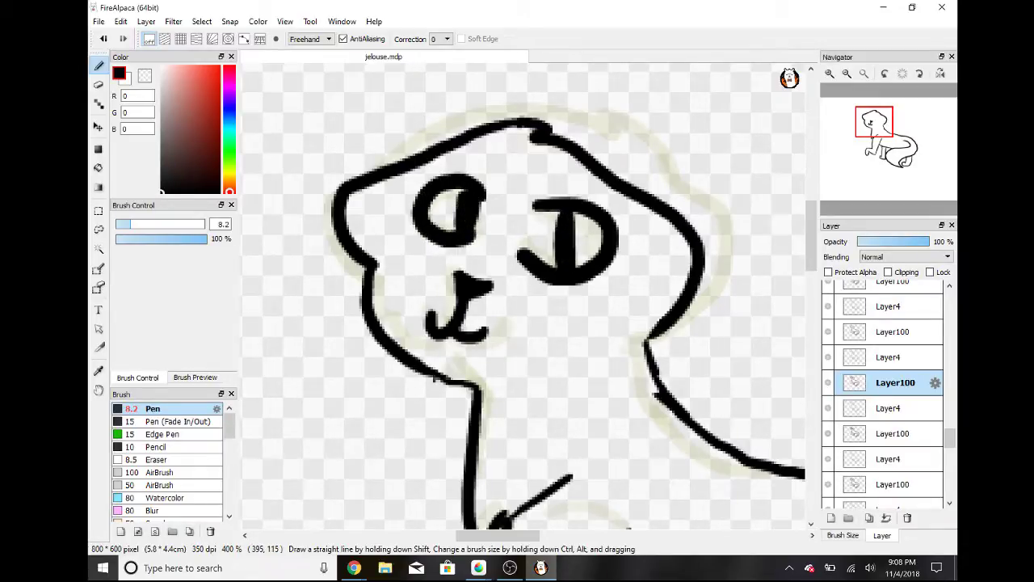
Step: Select the next Layer100 copy up and erase its closed eyes, nose and mouth
left_click(895, 332)
left_click(99, 85)
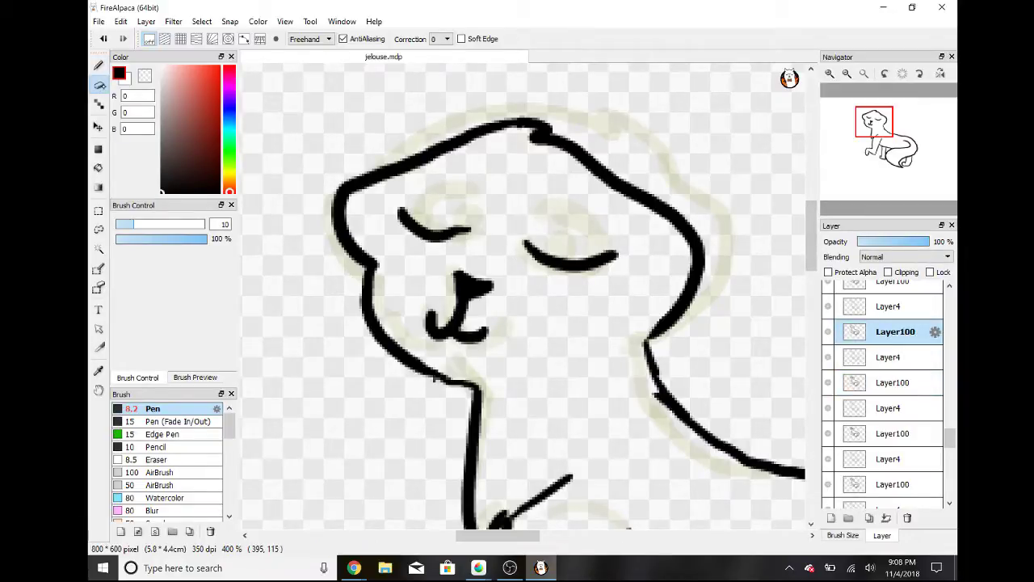
mouse_move(402, 211)
left_mouse_down()
mouse_move(440, 235)
mouse_move(467, 229)
mouse_move(606, 264)
mouse_move(618, 254)
left_mouse_up()
mouse_move(488, 285)
left_mouse_down()
mouse_move(435, 336)
mouse_move(429, 317)
left_mouse_up()
Step: Draw a new nose and a wide two-sided smile on this Layer100 frame with the Pen
left_click(99, 65)
mouse_move(445, 277)
left_mouse_down()
mouse_move(473, 277)
mouse_move(453, 297)
mouse_move(444, 280)
mouse_move(475, 347)
mouse_move(509, 323)
left_mouse_up()
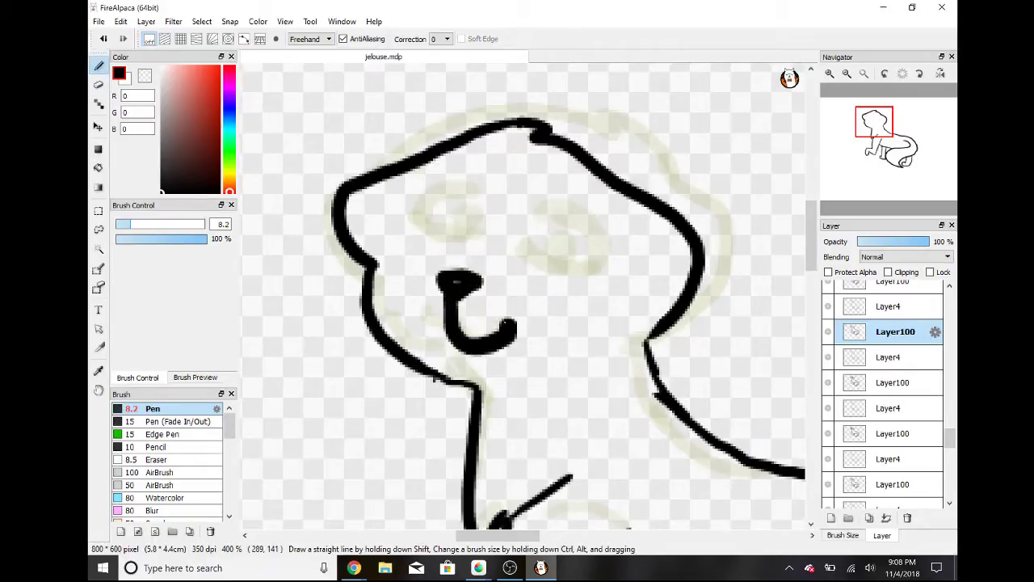
left_click_drag(444, 331, 416, 278)
Step: Draw narrow half-open eyes with pupils over the faint sketch, redoing the strokes that miss
mouse_move(543, 208)
left_mouse_down()
mouse_move(569, 208)
mouse_move(595, 273)
mouse_move(550, 263)
left_mouse_up()
key("ctrl+z")
mouse_move(533, 225)
left_mouse_down()
mouse_move(602, 260)
mouse_move(550, 241)
mouse_move(581, 243)
mouse_move(596, 254)
mouse_move(561, 241)
mouse_move(601, 257)
mouse_move(531, 235)
left_mouse_up()
key("ctrl+z")
key("ctrl+z")
mouse_move(476, 192)
left_mouse_down()
mouse_move(412, 208)
mouse_move(479, 235)
left_mouse_up()
Step: Move up to the topmost closed-eyes Layer100 copy and erase only its nose and mouth
left_click(900, 304)
left_click(903, 291)
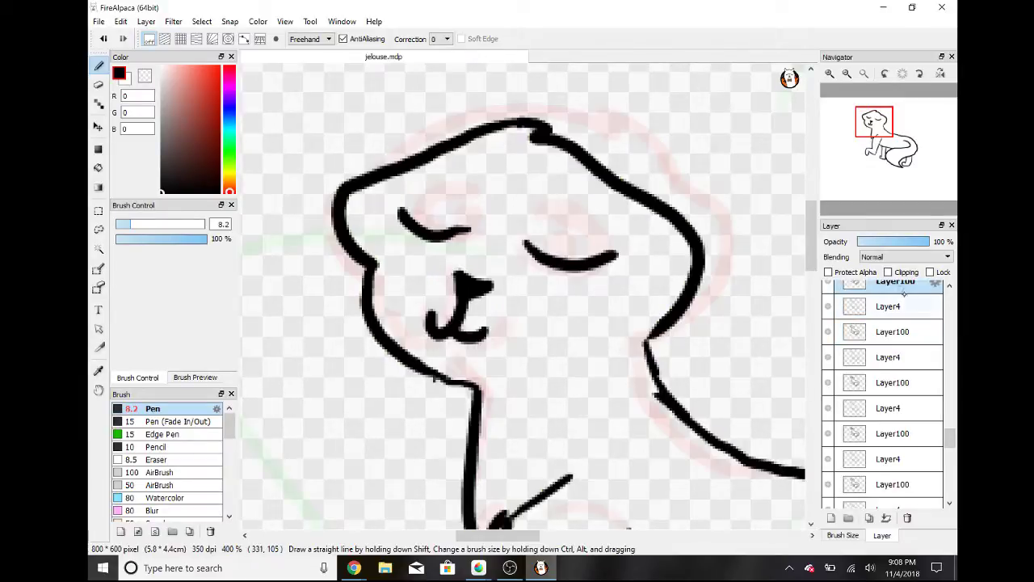
left_click(98, 84)
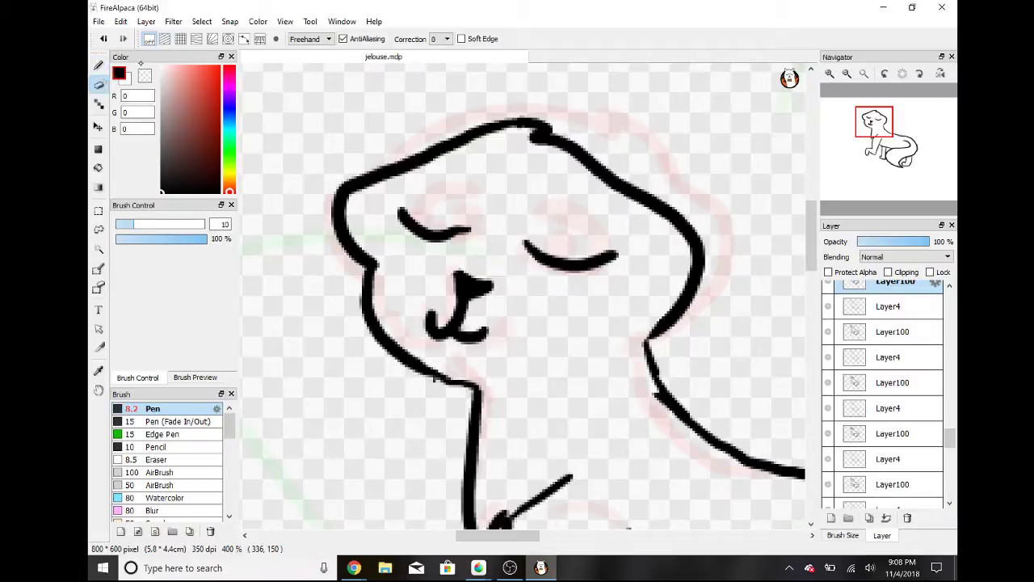
mouse_move(475, 305)
left_mouse_down()
mouse_move(457, 332)
mouse_move(433, 327)
left_mouse_up()
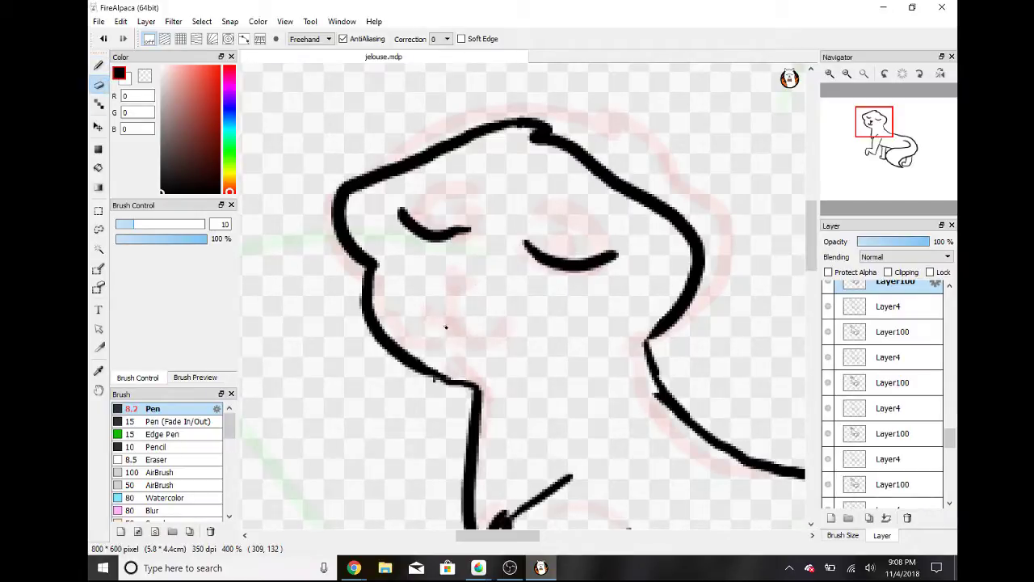
Step: Draw a nose and a big curled smile beneath the closed eyes, redoing the right curve smaller
left_click(98, 65)
mouse_move(437, 276)
left_mouse_down()
mouse_move(471, 278)
mouse_move(445, 283)
mouse_move(447, 299)
mouse_move(509, 335)
mouse_move(541, 281)
left_mouse_up()
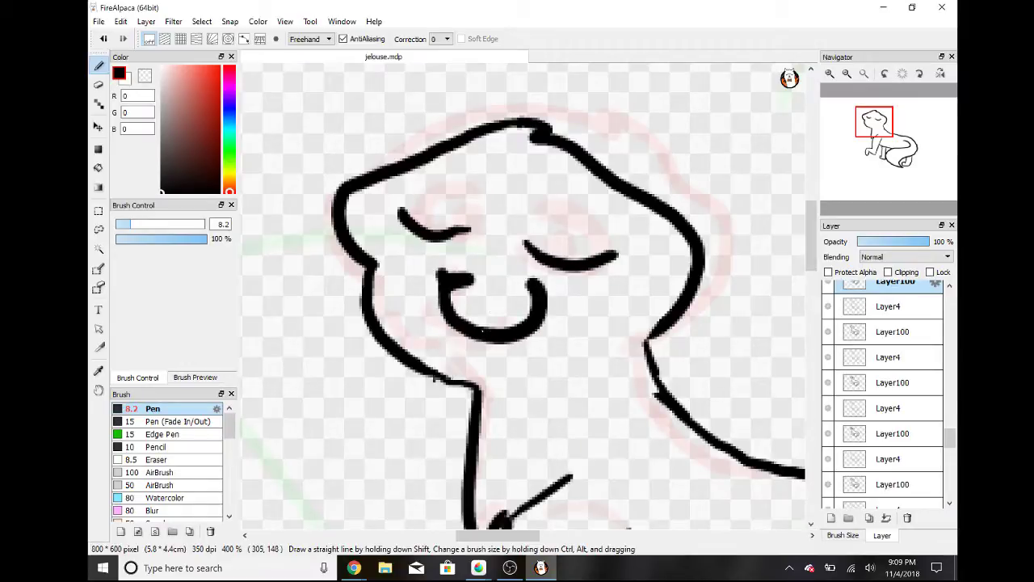
key("ctrl+z")
mouse_move(450, 291)
left_mouse_down()
mouse_move(476, 340)
mouse_move(511, 284)
left_mouse_up()
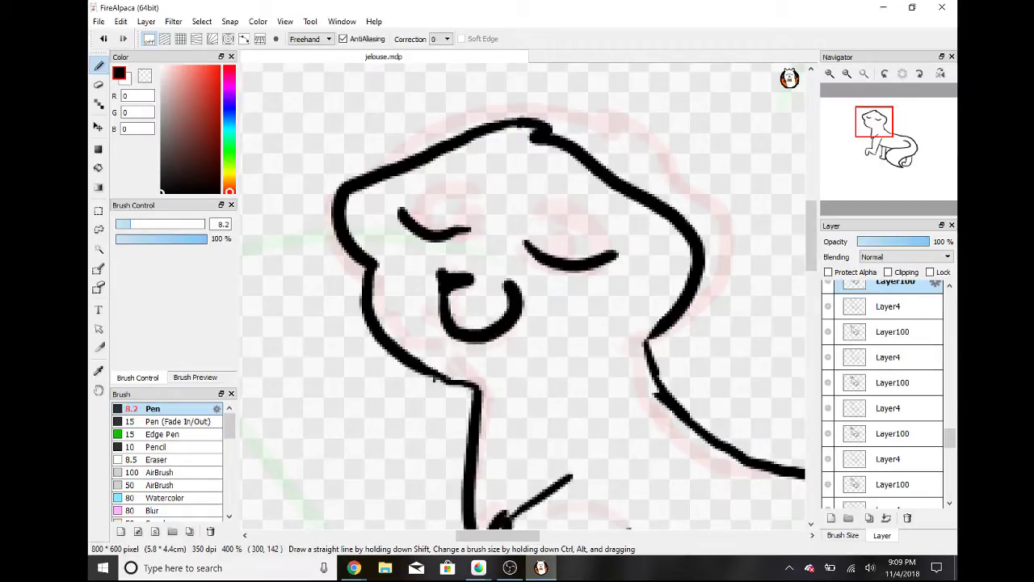
mouse_move(443, 321)
left_mouse_down()
mouse_move(422, 332)
mouse_move(420, 269)
left_mouse_up()
Step: Switch to the YouTube Live Dashboard in Chrome to check the stream and chat, and return to FireAlpaca
left_click(354, 567)
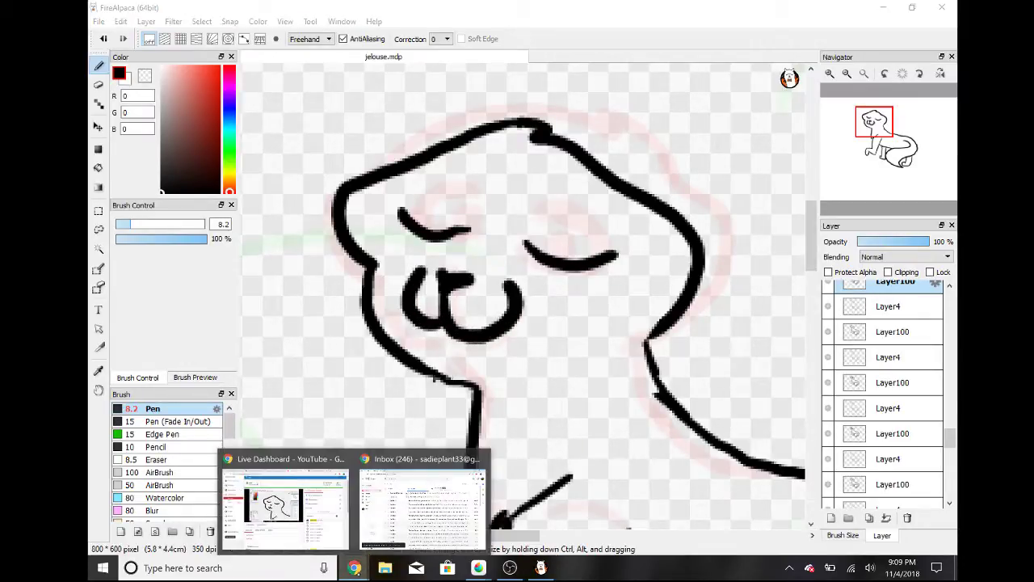
left_click(327, 525)
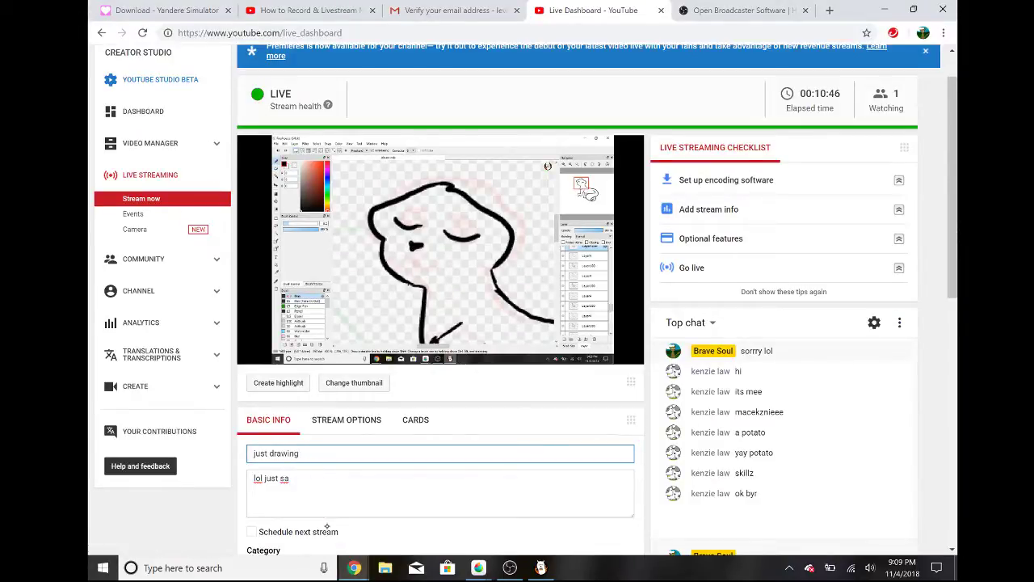
left_click(479, 568)
left_click(540, 569)
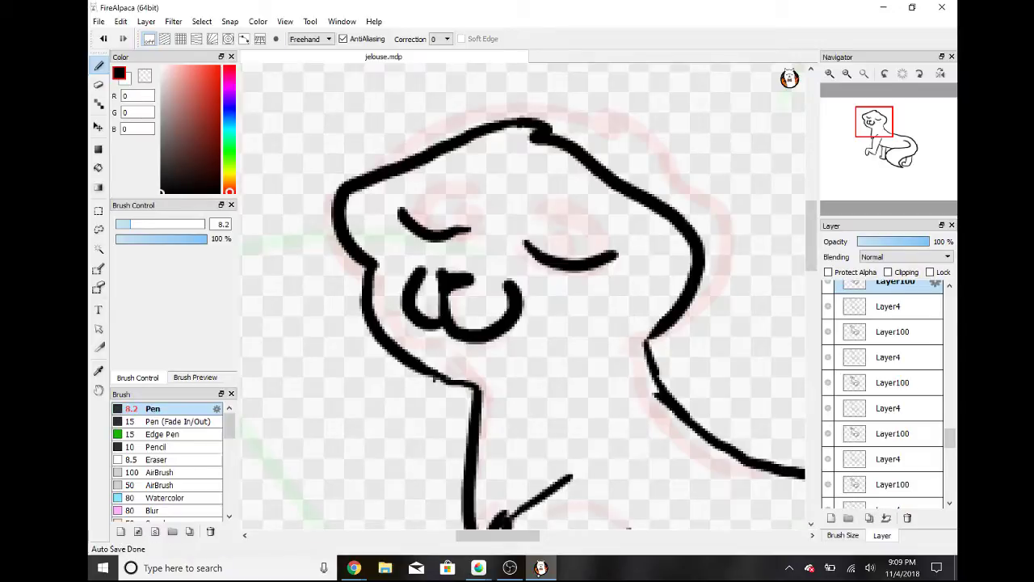
Step: Find the lowest blank Layer4 just above the Layer89 frames and delete it
left_click_drag(949, 441, 949, 428)
left_click(888, 421)
left_click(887, 442)
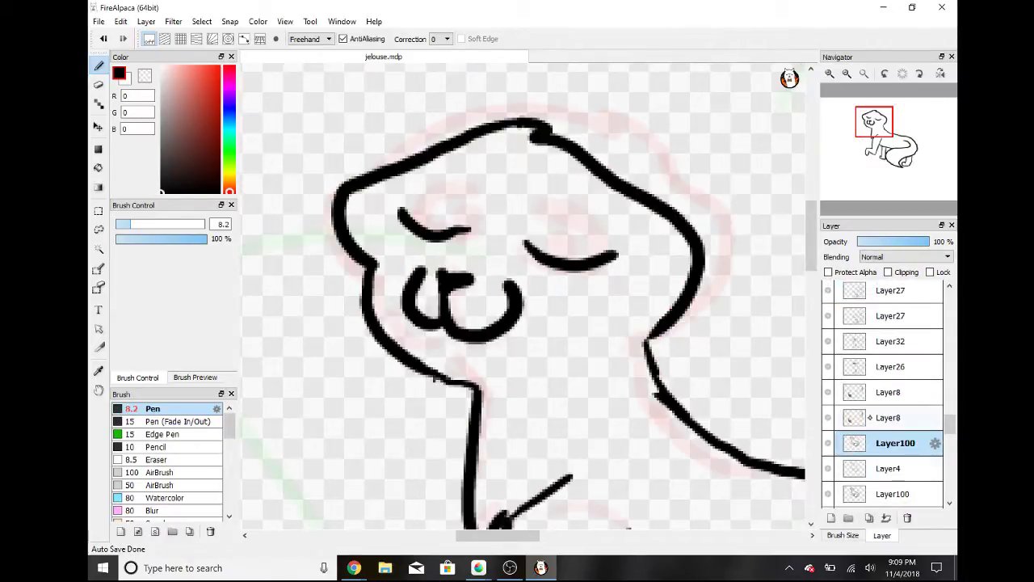
left_click(889, 417)
scroll(949, 441, "down", 5)
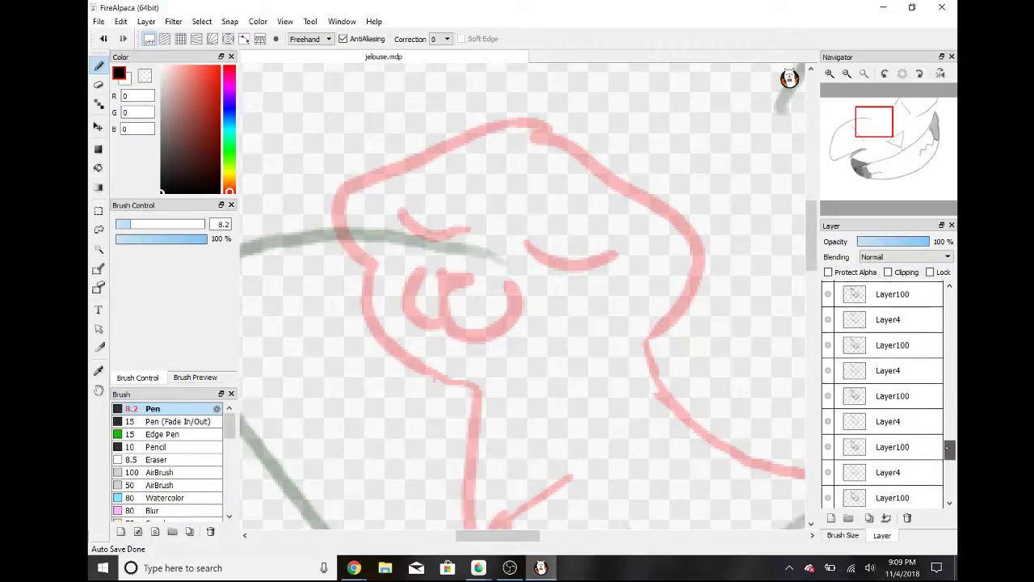
scroll(949, 450, "down", 5)
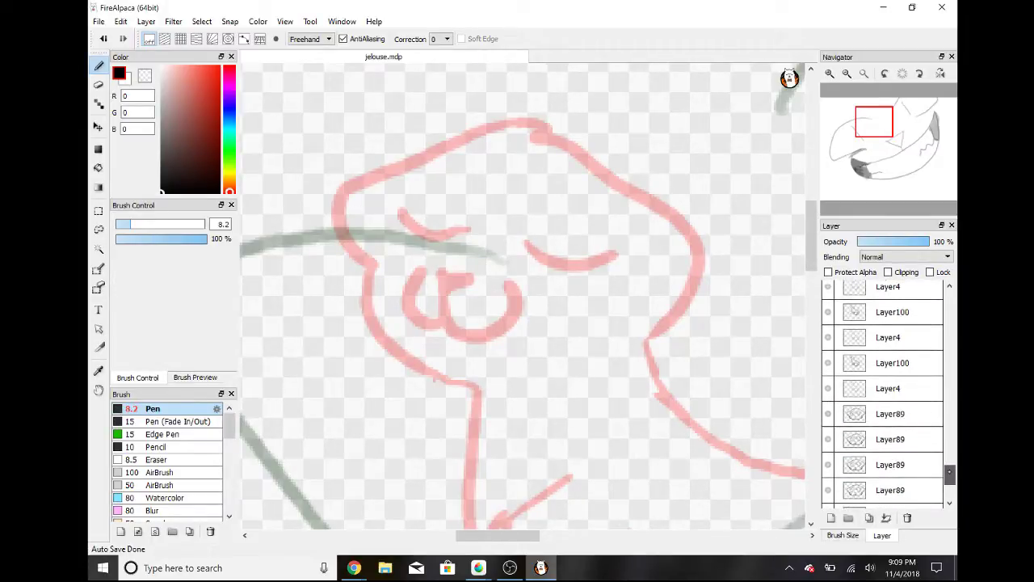
left_click_drag(949, 472, 949, 466)
left_click(894, 478)
left_click(907, 518)
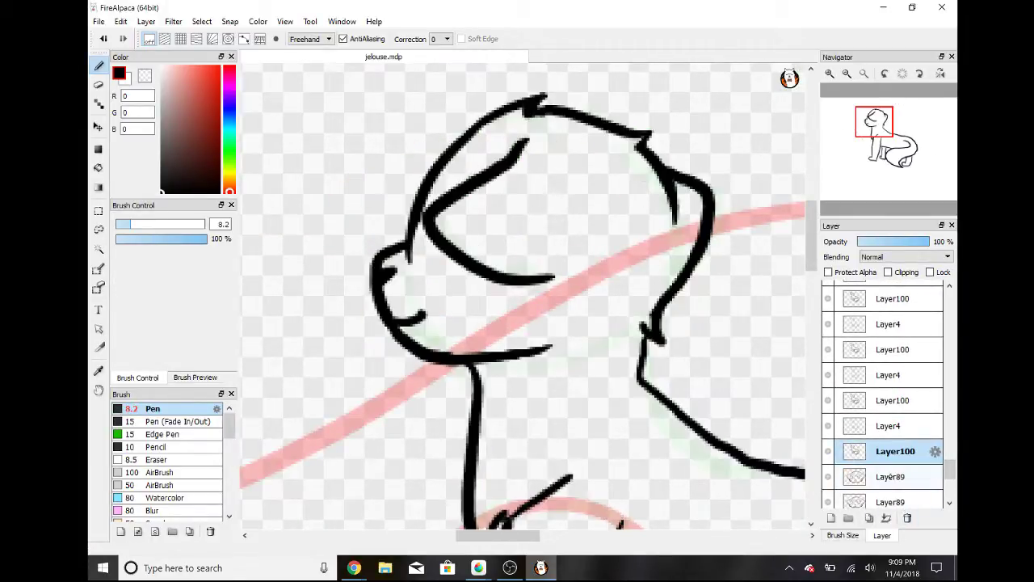
Step: Delete the next three blank Layer4 layers lying between the lower Layer100 frames
left_click(881, 426)
left_click(907, 517)
left_click(873, 376)
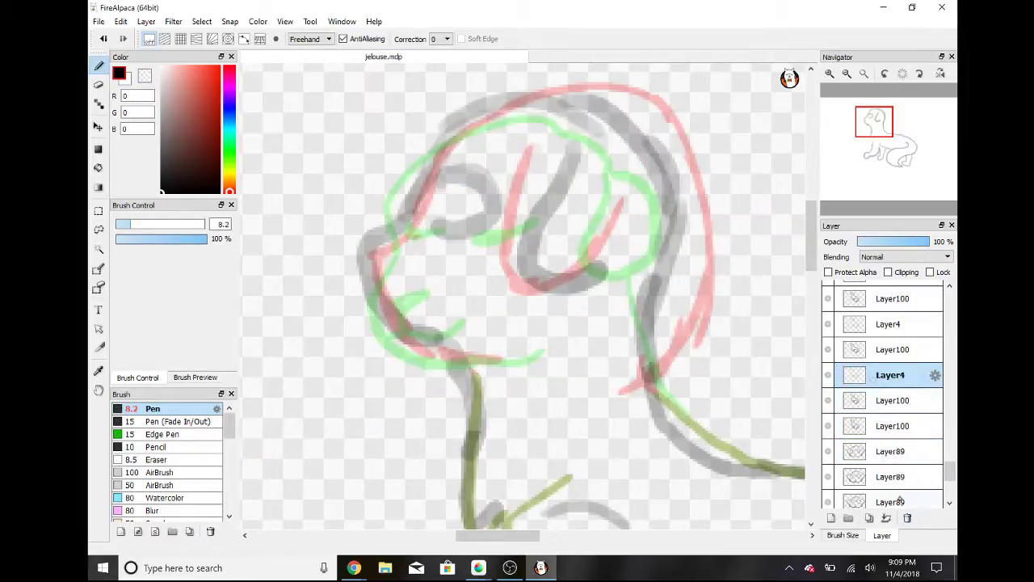
left_click(907, 517)
left_click(881, 324)
left_click(907, 518)
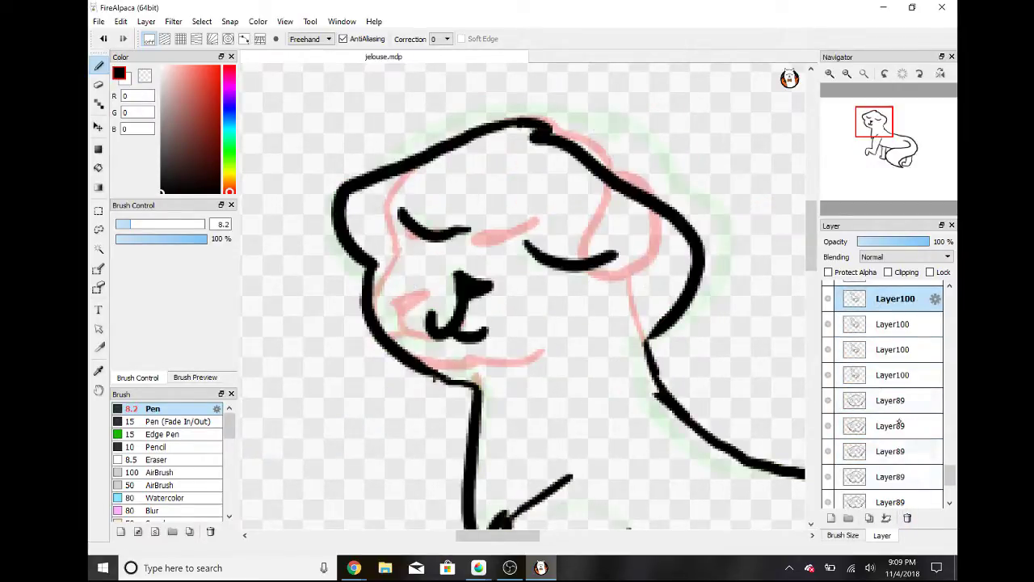
Step: Continue up the layer stack, deleting four more blank Layer4 layers between the Layer100 frames
left_click_drag(946, 473, 947, 462)
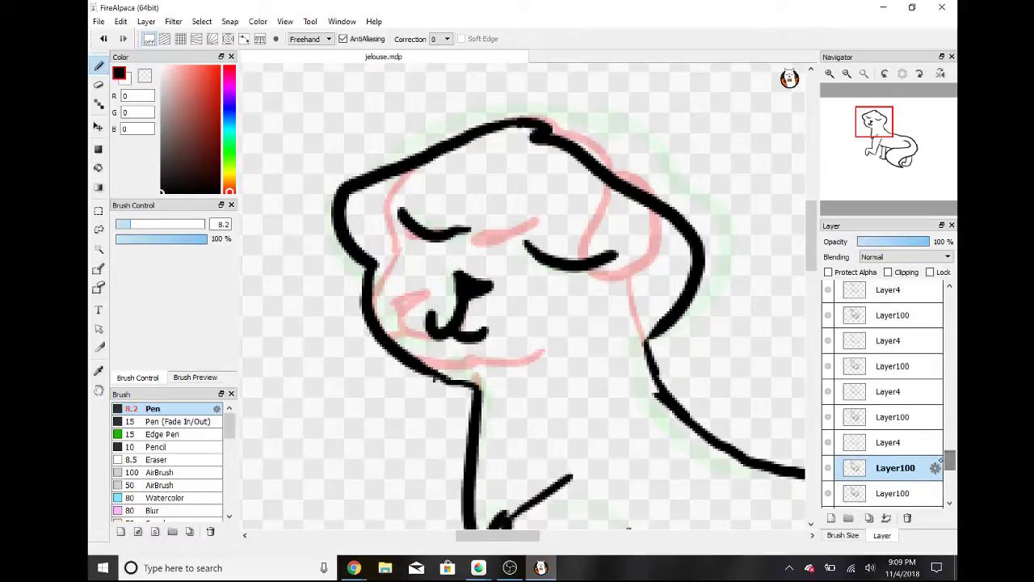
left_click(885, 440)
left_click(907, 518)
left_click(871, 395)
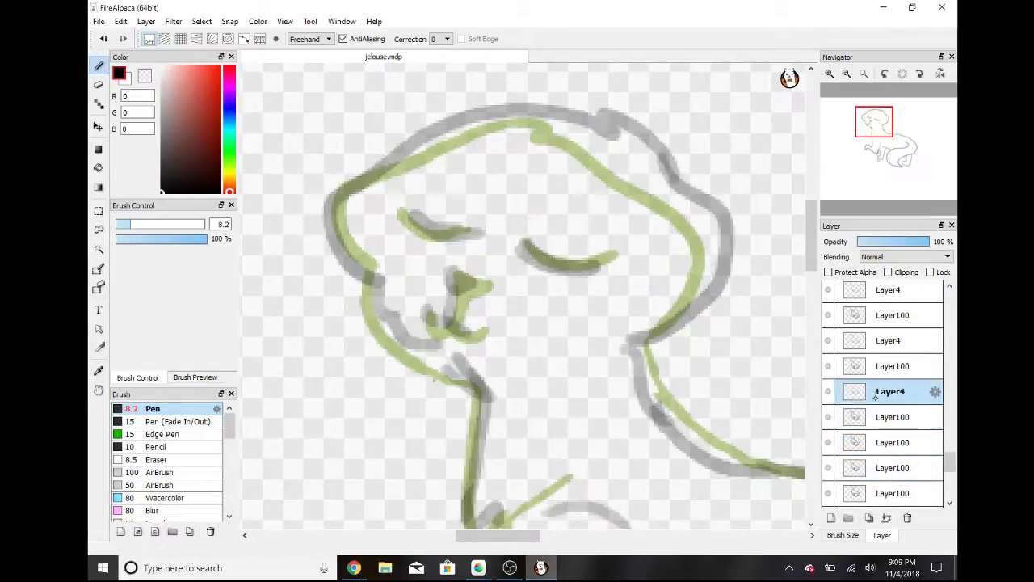
left_click(906, 518)
left_click(884, 340)
left_click(906, 518)
left_click(885, 289)
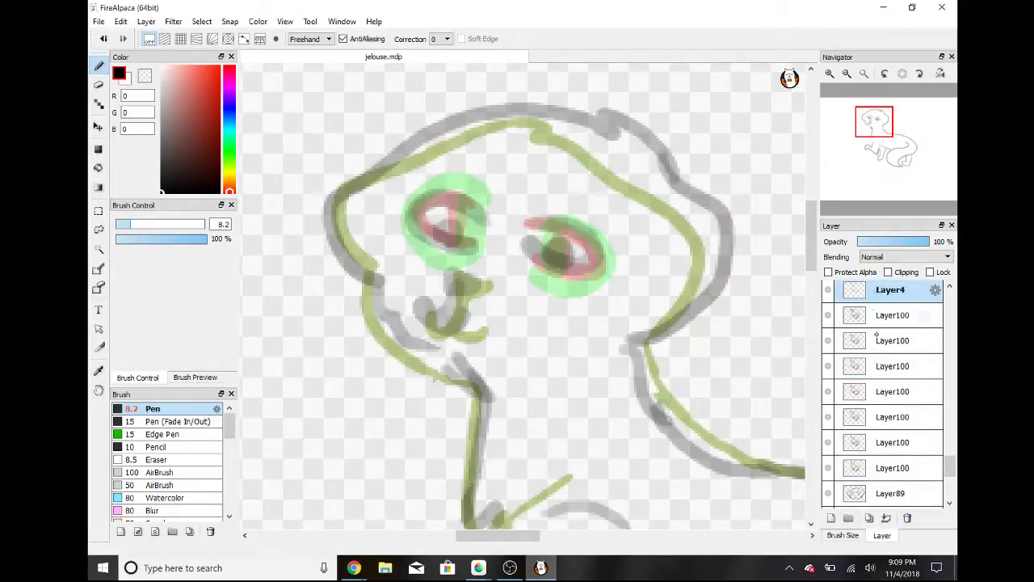
left_click(907, 518)
Step: Delete the last three blank Layer4 layers up to the topmost Layer100 frame
left_click_drag(949, 468, 948, 455)
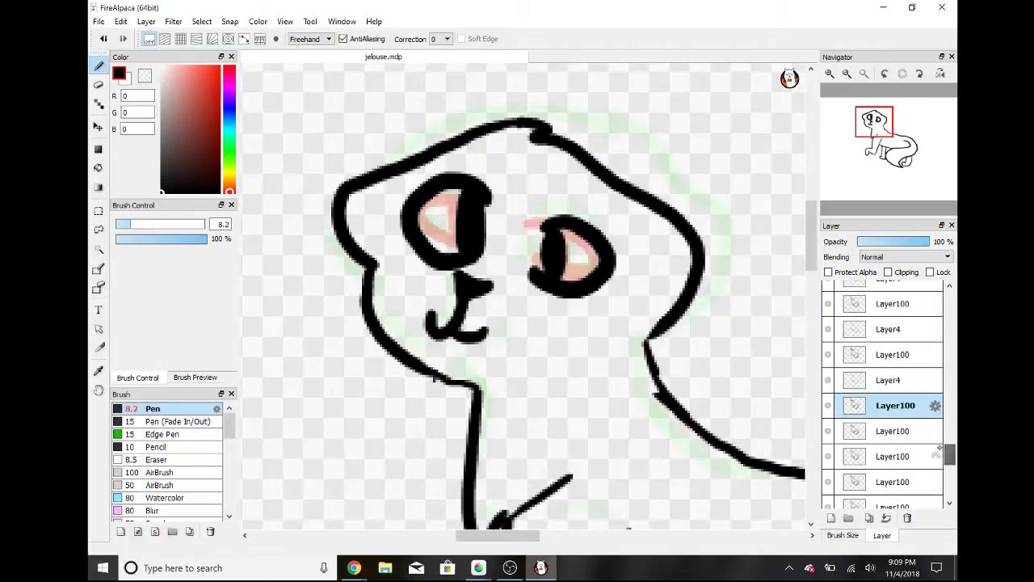
left_click(880, 383)
left_click(907, 517)
left_click(887, 330)
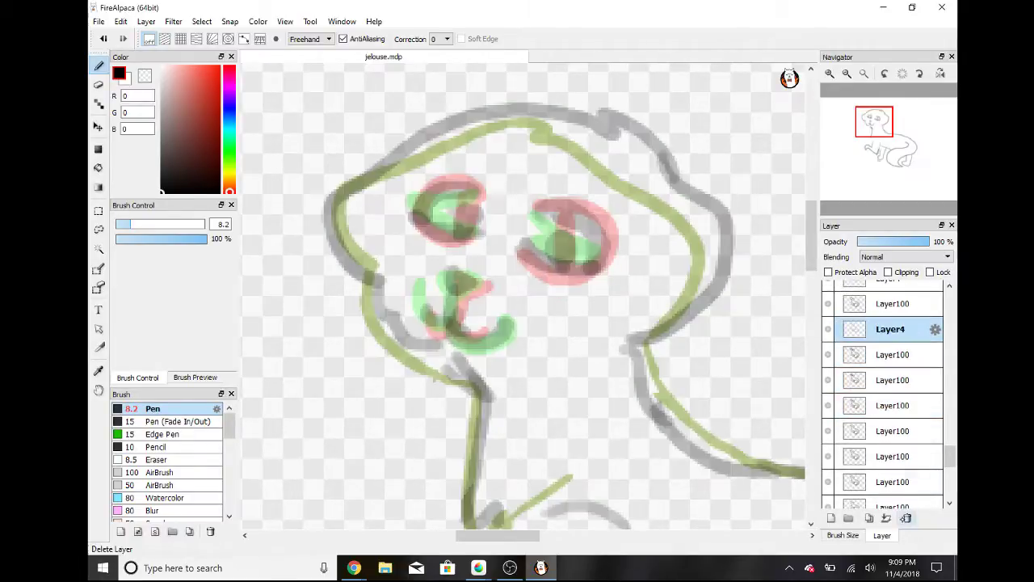
left_click(906, 517)
scroll(941, 456, "up", 3)
left_click_drag(946, 445, 946, 442)
left_click(893, 413)
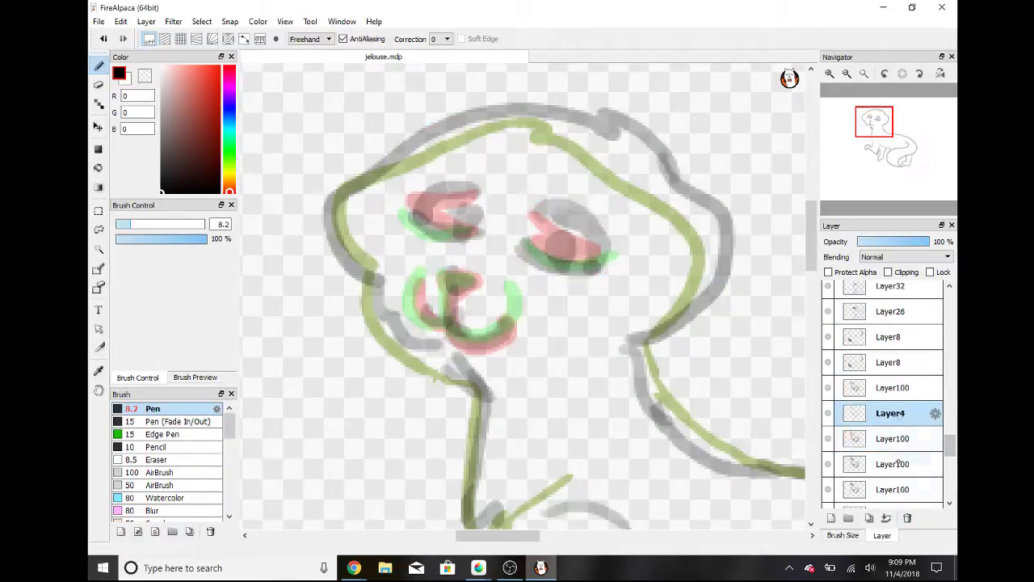
left_click(906, 518)
Step: Handwrite "who is watching" across the canvas below the character's head with the Pen
mouse_move(274, 436)
left_mouse_down()
mouse_move(326, 485)
mouse_move(328, 441)
left_mouse_up()
mouse_move(295, 395)
left_mouse_down()
mouse_move(316, 456)
mouse_move(361, 467)
left_mouse_up()
mouse_move(388, 408)
left_mouse_down()
mouse_move(368, 437)
mouse_move(396, 404)
left_mouse_up()
left_click_drag(414, 466, 455, 511)
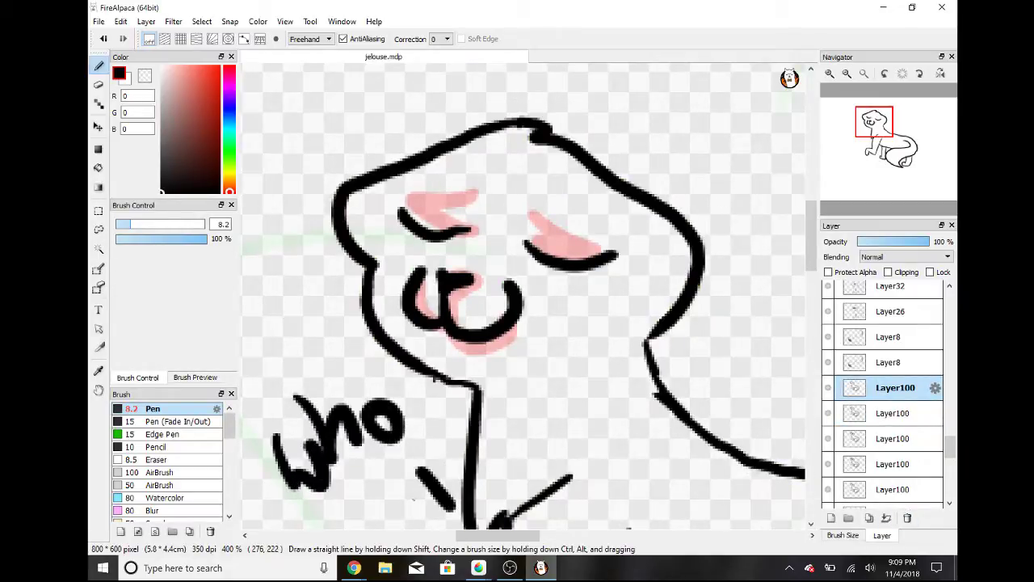
left_click_drag(422, 441, 403, 505)
left_click_drag(441, 486, 464, 523)
left_click_drag(458, 434, 464, 489)
left_click_drag(475, 480, 524, 457)
mouse_move(476, 509)
left_mouse_down()
mouse_move(527, 462)
mouse_move(631, 404)
left_mouse_up()
left_click_drag(595, 360, 656, 421)
left_click_drag(660, 361, 633, 398)
left_click_drag(699, 384, 646, 413)
mouse_move(668, 340)
left_mouse_down()
mouse_move(704, 377)
mouse_move(803, 295)
left_mouse_up()
left_click_drag(804, 372, 790, 396)
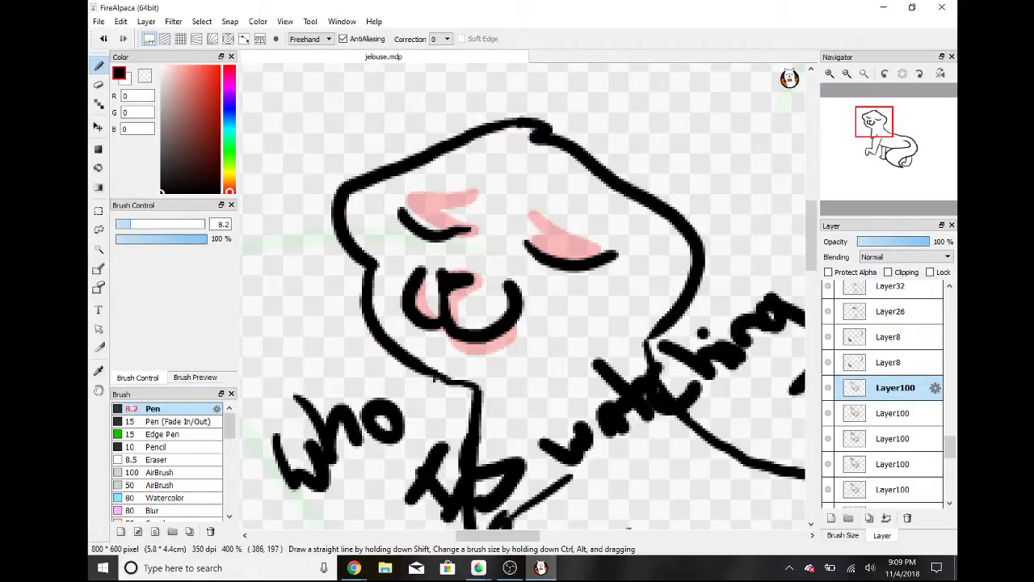
Step: Undo all the handwritten lettering strokes on the top Layer100 frame
key("ctrl+z")
key("ctrl+z")
key("ctrl+z")
key("ctrl+z")
key("ctrl+z")
key("ctrl+z")
key("ctrl+z")
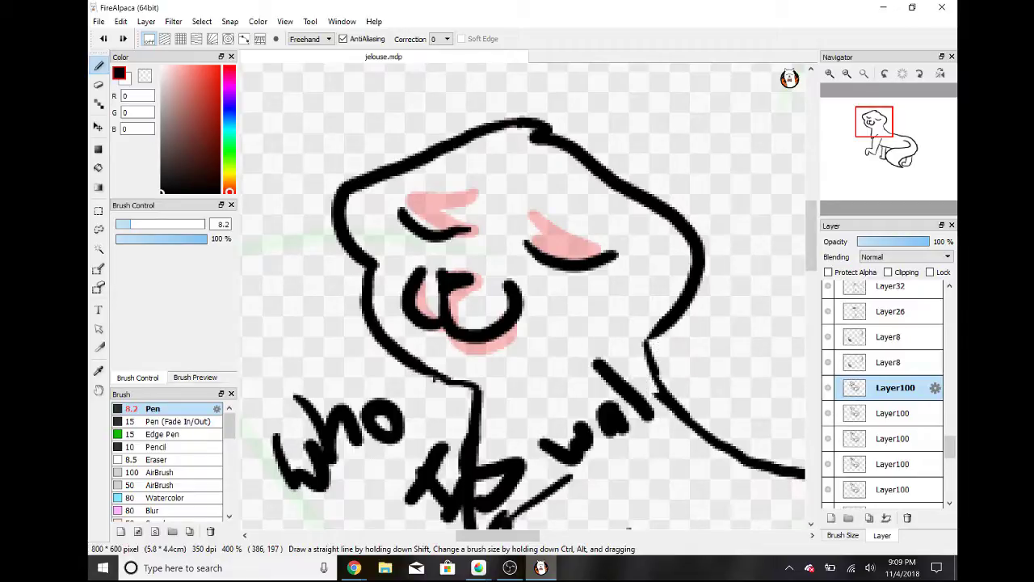
key("ctrl+z")
key("ctrl+z")
key("ctrl+z")
key("ctrl+z")
key("ctrl+z")
key("ctrl+z")
key("ctrl+z")
key("ctrl+z")
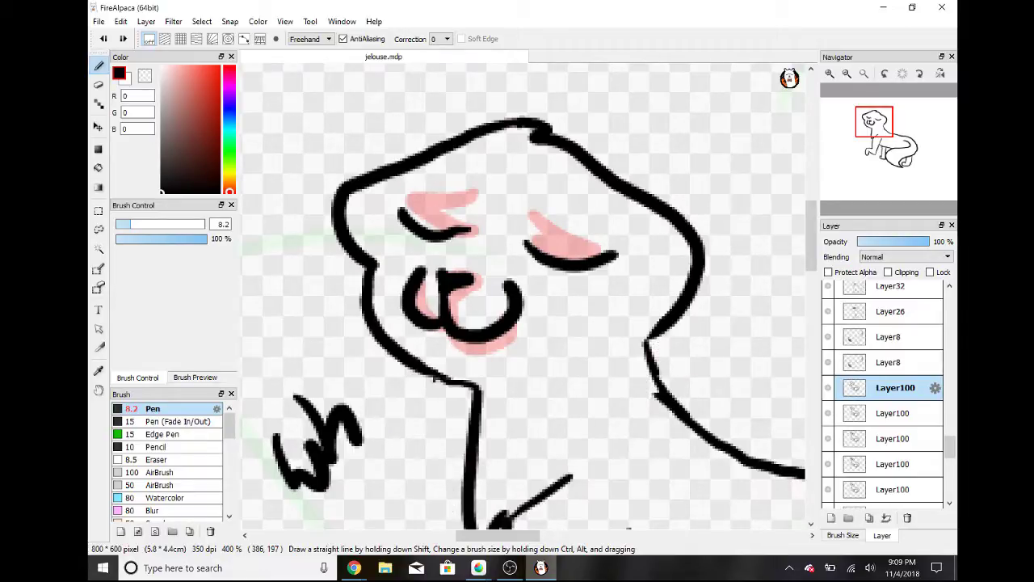
key("ctrl+z")
key("ctrl+z")
key("ctrl+z")
Step: Look at the YouTube Live Dashboard again for viewer replies in chat, and go back to the FireAlpaca drawing
mouse_move(354, 567)
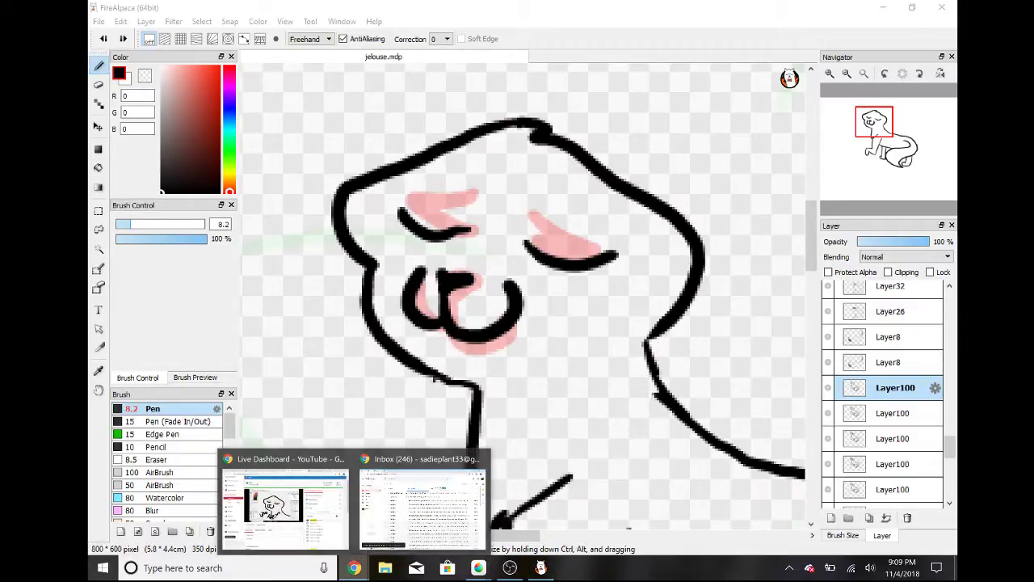
left_click(284, 504)
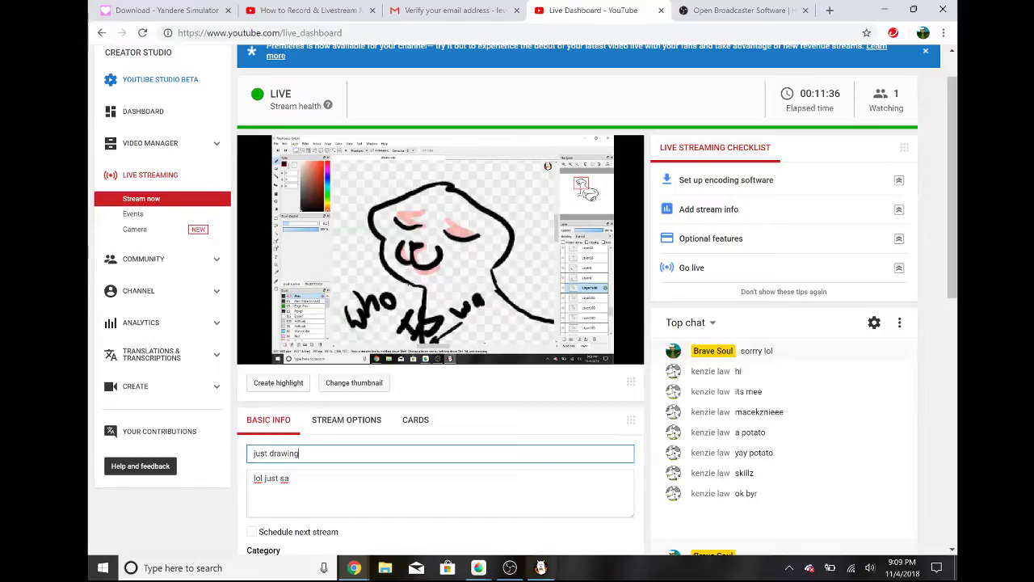
mouse_move(541, 567)
left_click(541, 509)
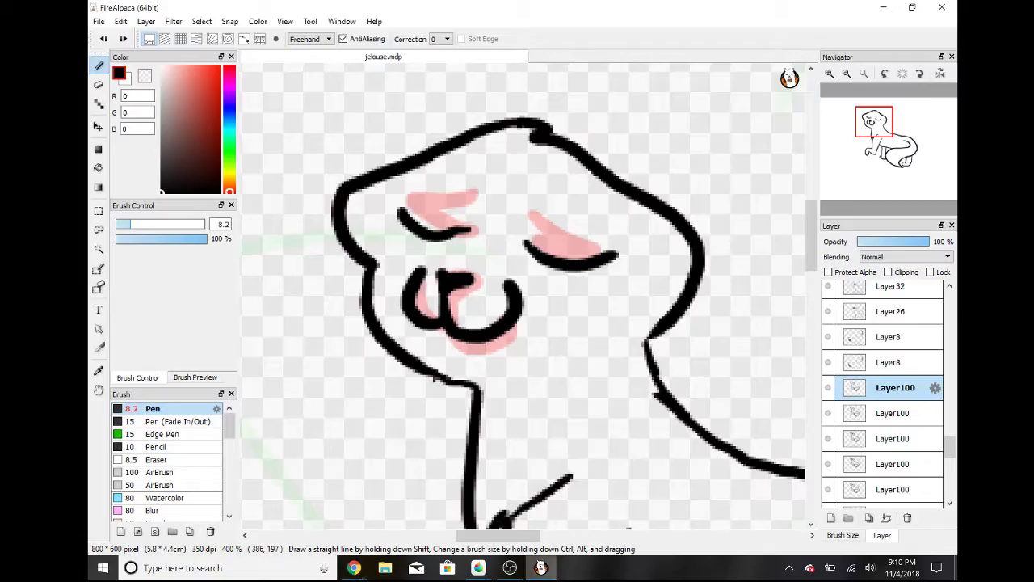
Step: Play the animation with AutoPlay at 12 fps to review the frames, and close the preview
left_click(284, 21)
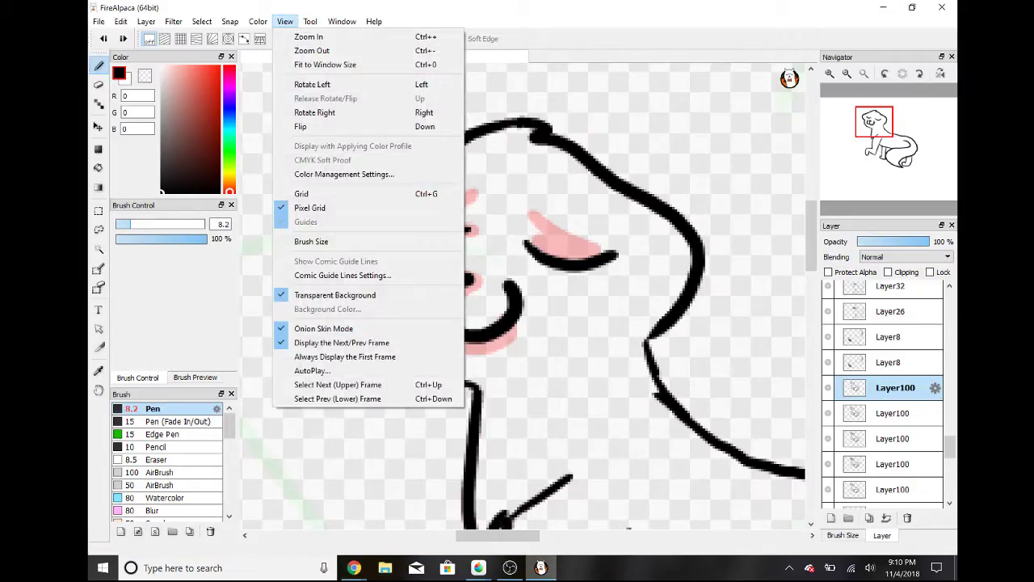
left_click(323, 371)
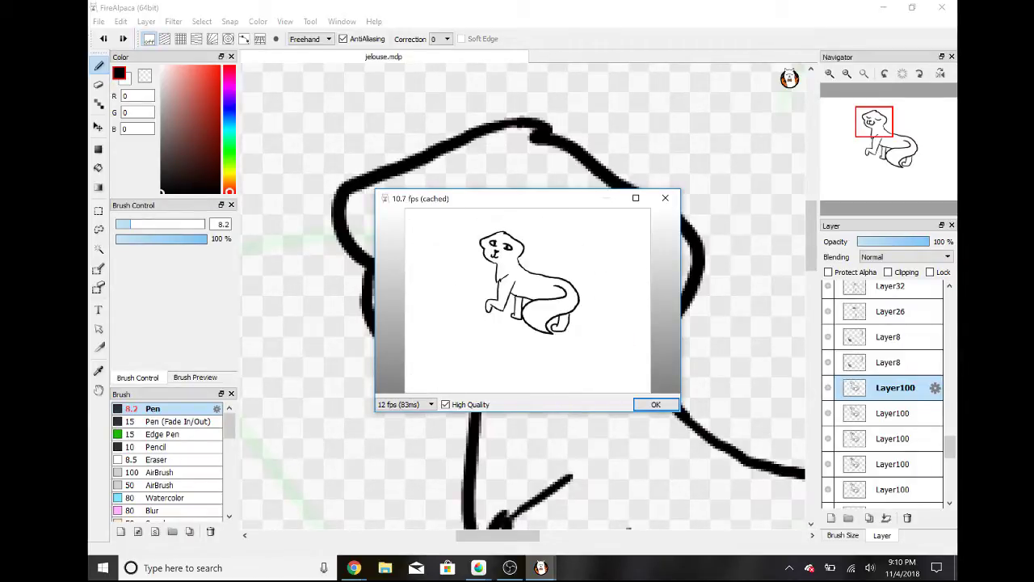
left_click(656, 404)
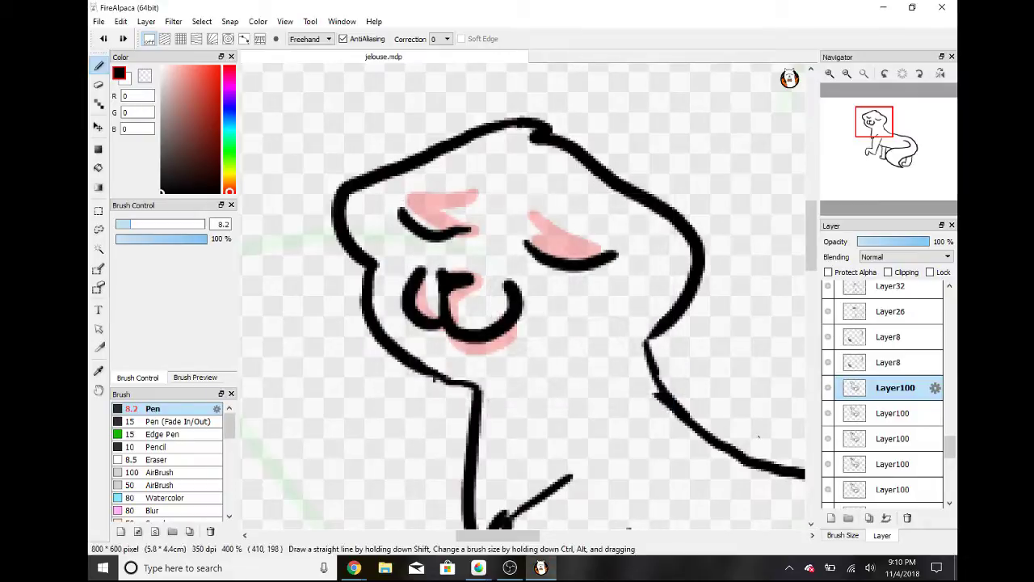
Step: Duplicate the topmost smiling Layer100 frame several times to hold the pose longer
left_click(867, 518)
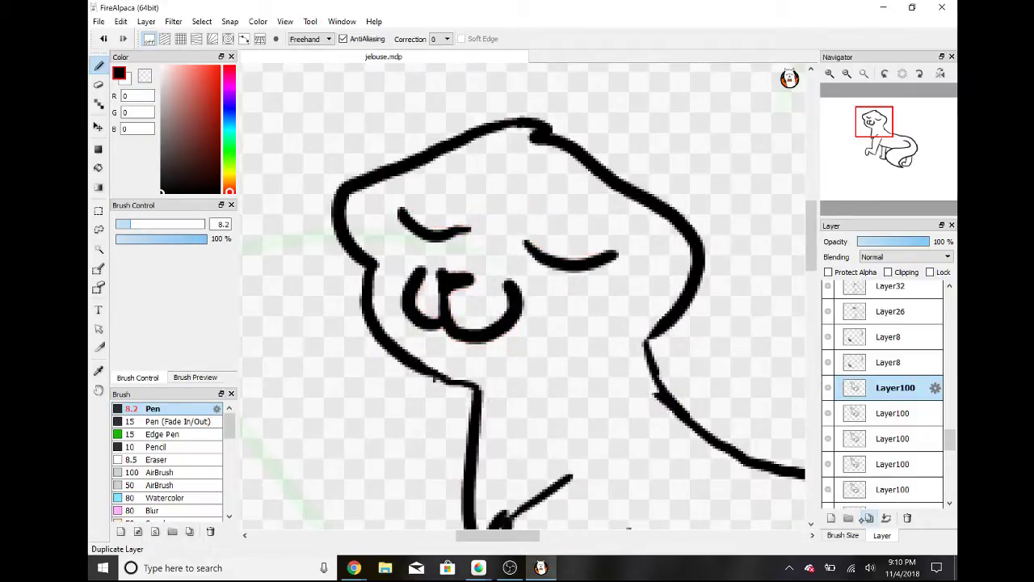
left_click(867, 518)
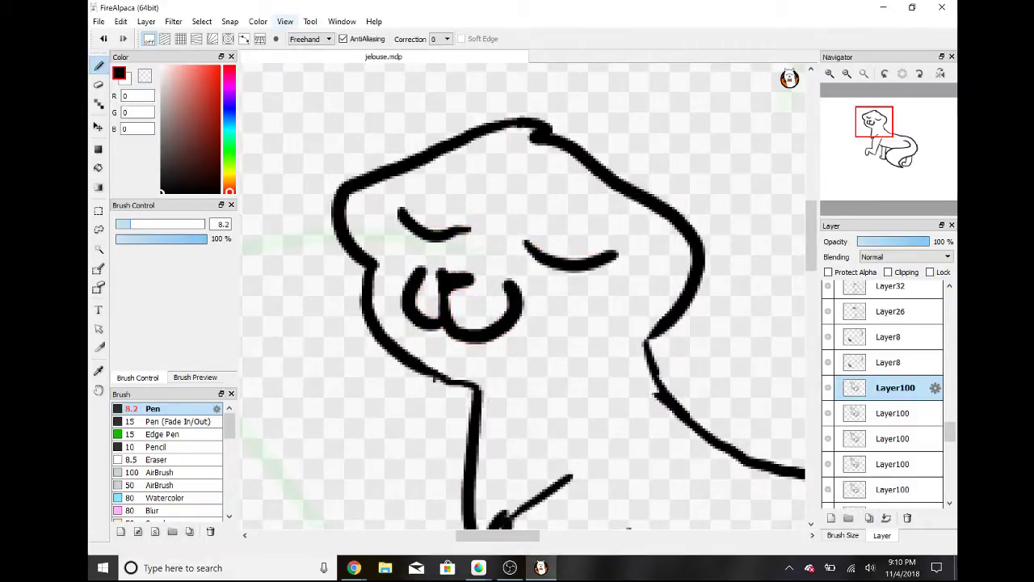
Step: Select the open-eyed Layer100 frame below the smiling frames and duplicate it to hold the pose longer
left_click_drag(950, 432, 950, 452)
left_click(893, 432)
left_click(871, 360)
left_click(868, 437)
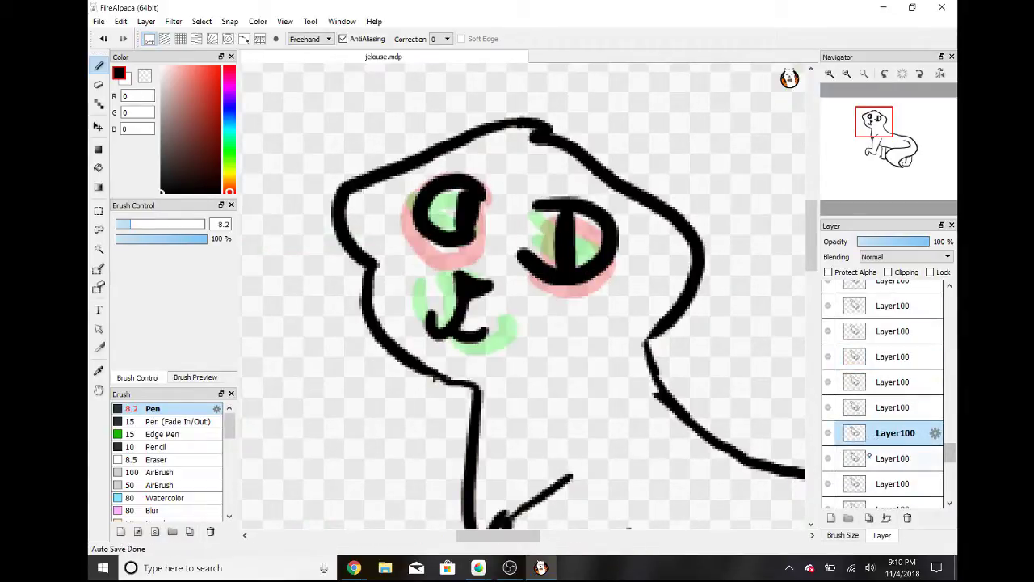
left_click(869, 457)
left_click(875, 433)
left_click(869, 517)
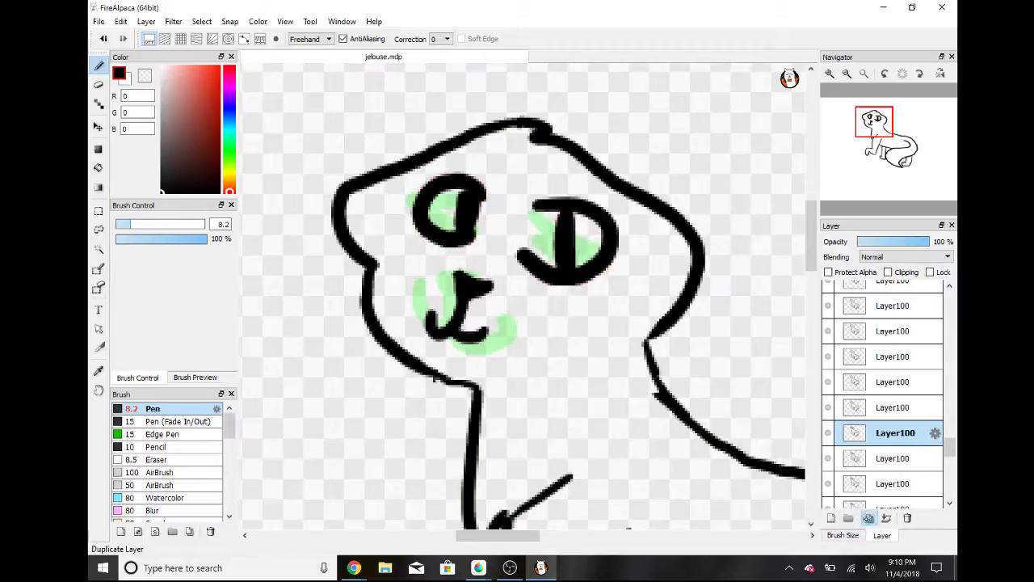
Step: Play the animation with AutoPlay at 12 fps to check the timing, and close the preview
left_click(284, 21)
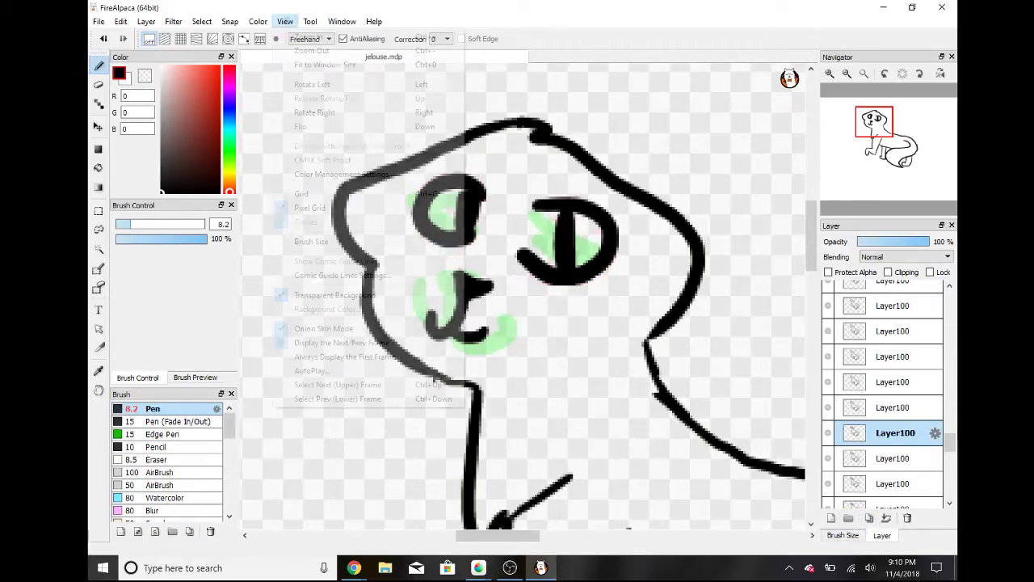
left_click(329, 359)
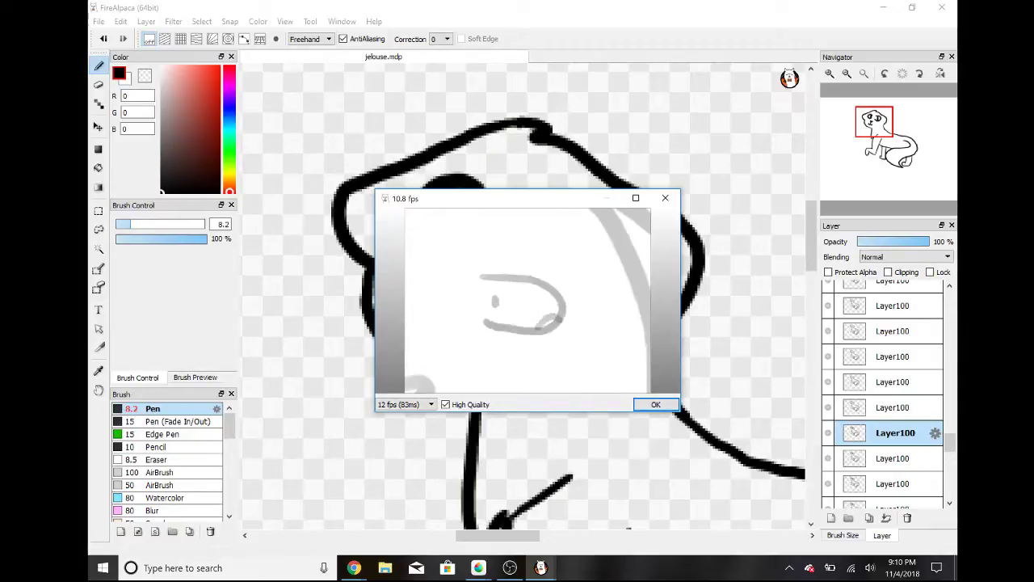
left_click(655, 404)
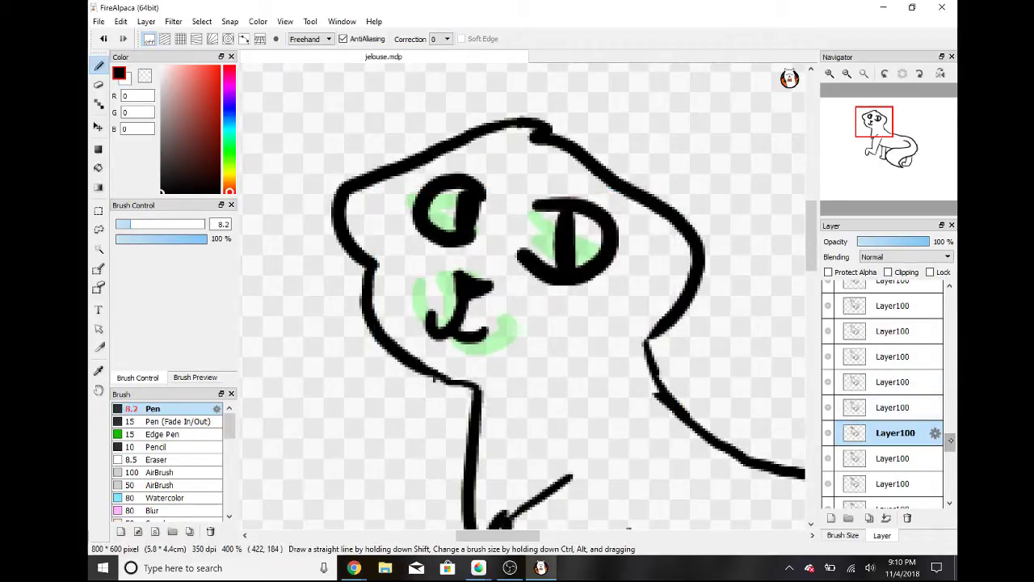
Step: Delete the two Layer8 frames directly above the smiling Layer100 frames, and select the Layer26 frame
left_click_drag(947, 443, 949, 426)
left_click(892, 330)
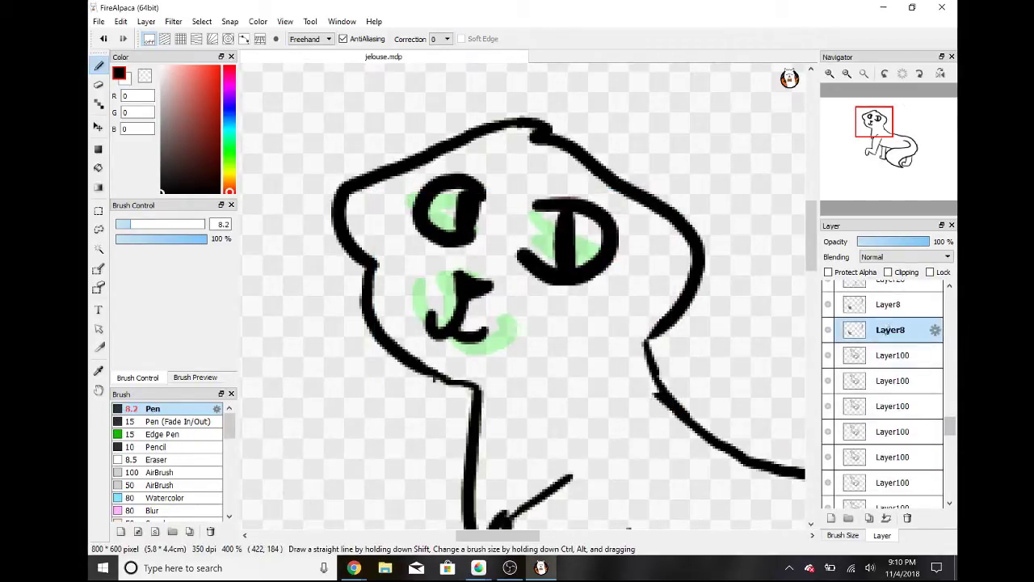
left_click(906, 517)
left_click(905, 517)
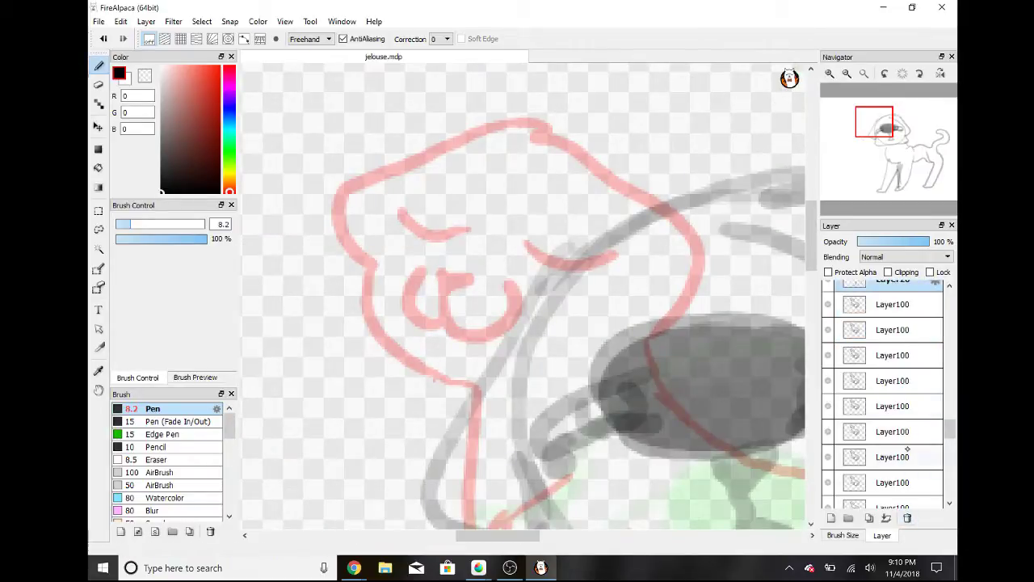
scroll(937, 435, "up", 3)
left_click(889, 372)
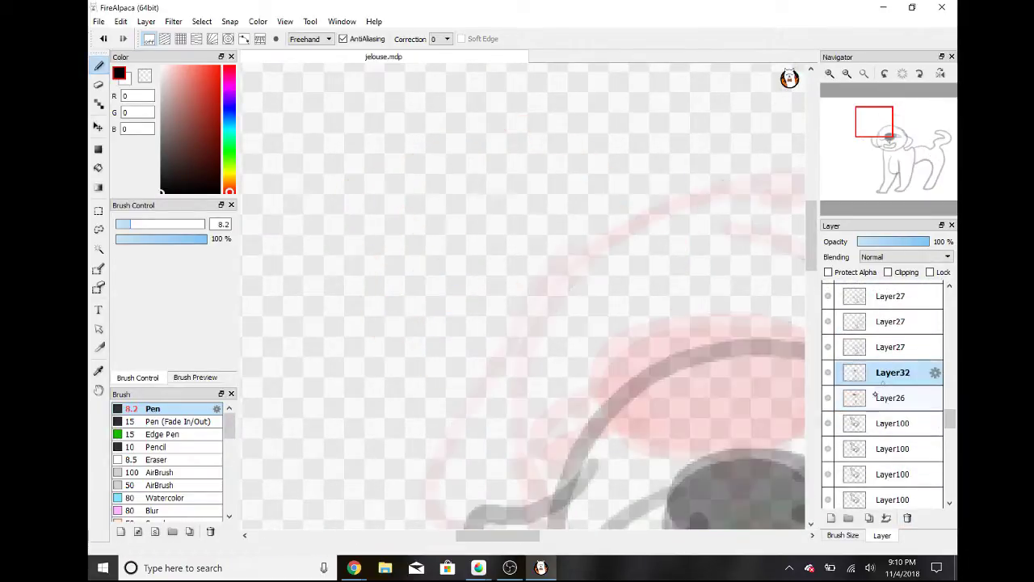
left_click(887, 401)
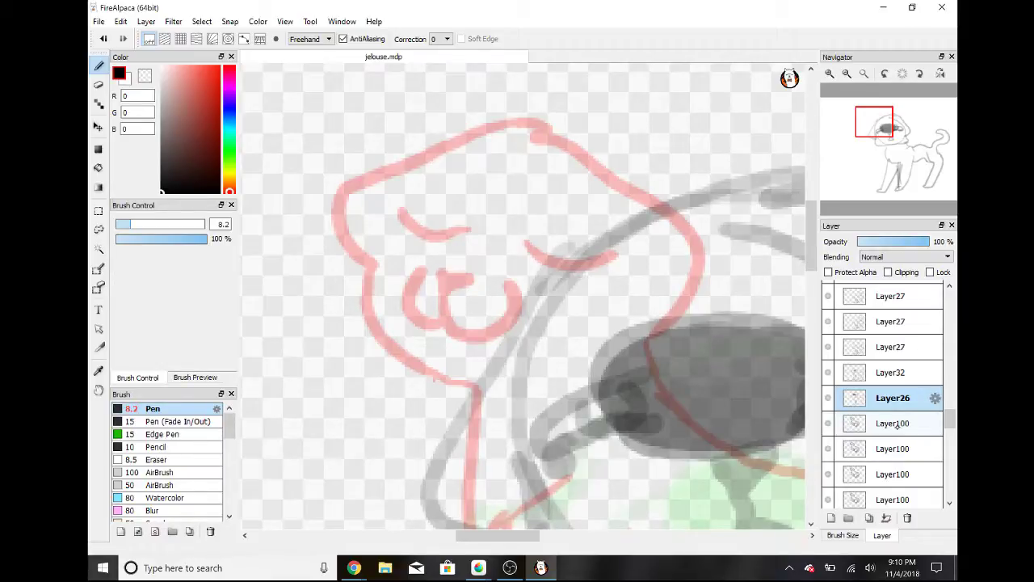
Step: Check the YouTube Live Dashboard chat for viewer messages and return to the FireAlpaca drawing
left_click(354, 567)
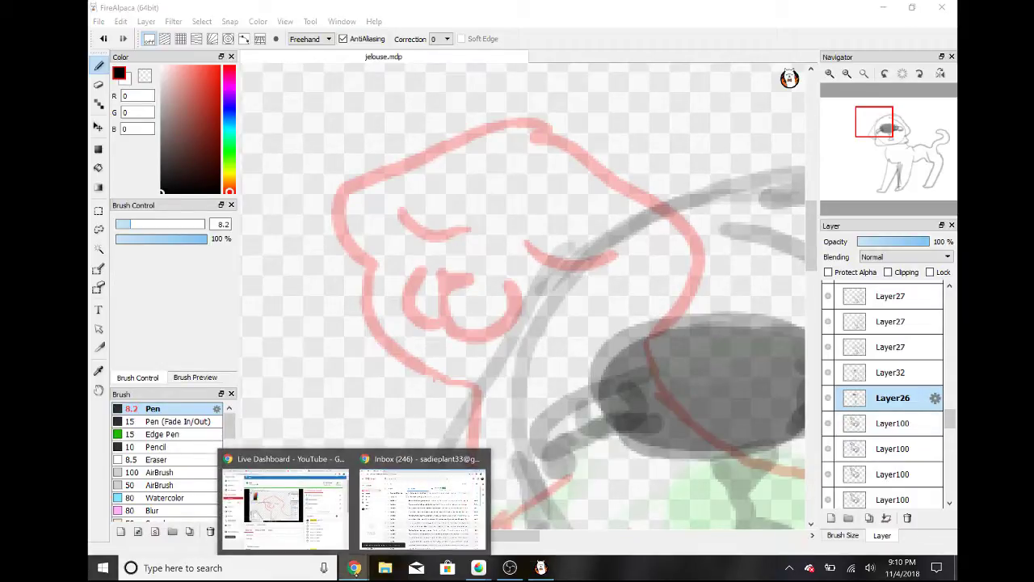
left_click(284, 509)
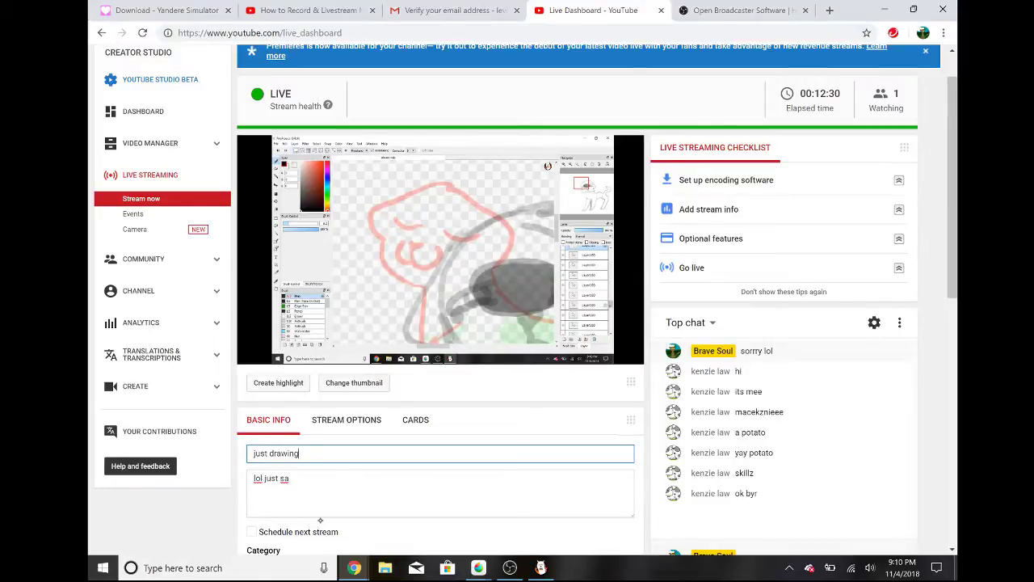
mouse_move(541, 567)
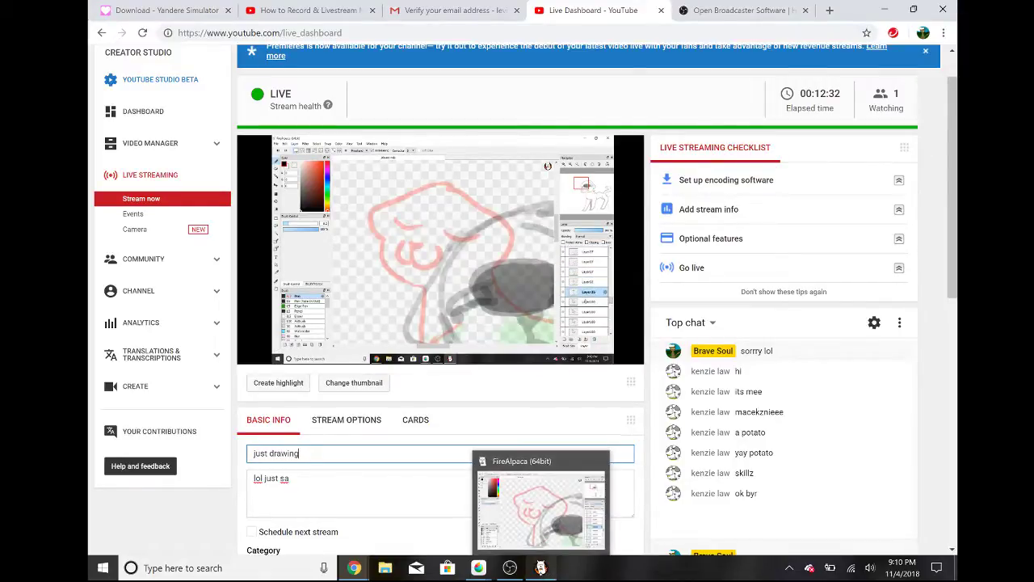
left_click(541, 567)
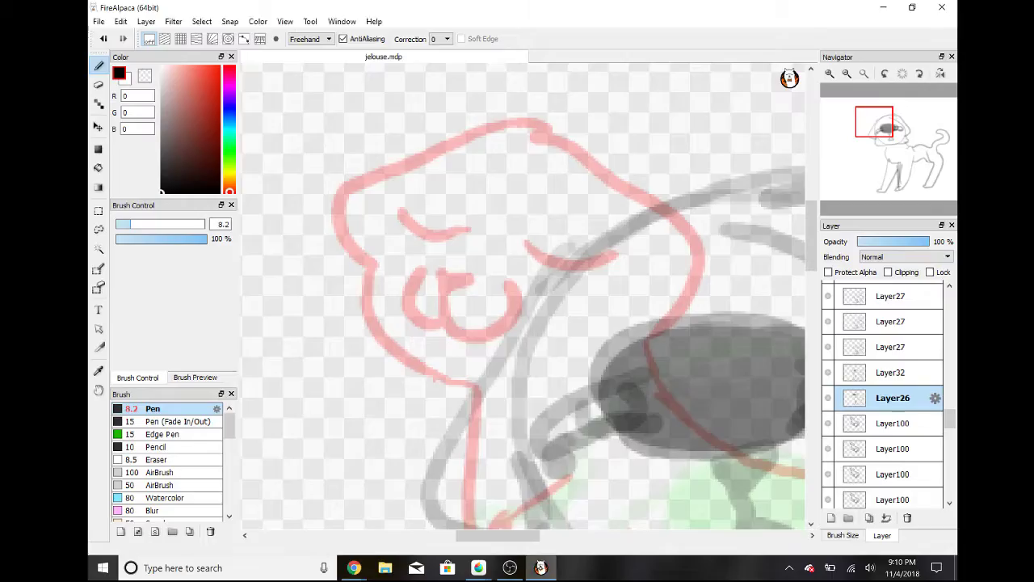
Step: Handwrite "fine im" in large black Pen lettering slanting upward across the cat's head on Layer26
left_click_drag(323, 236, 355, 358)
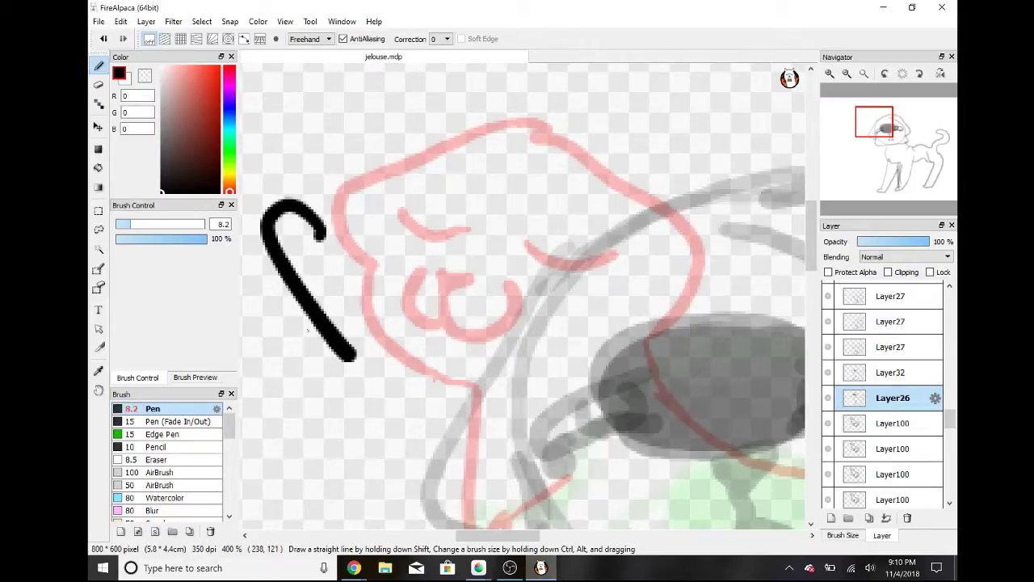
mouse_move(276, 333)
left_mouse_down()
mouse_move(360, 274)
mouse_move(404, 290)
left_mouse_up()
left_click(361, 236)
mouse_move(391, 243)
left_mouse_down()
mouse_move(454, 263)
mouse_move(521, 239)
left_mouse_up()
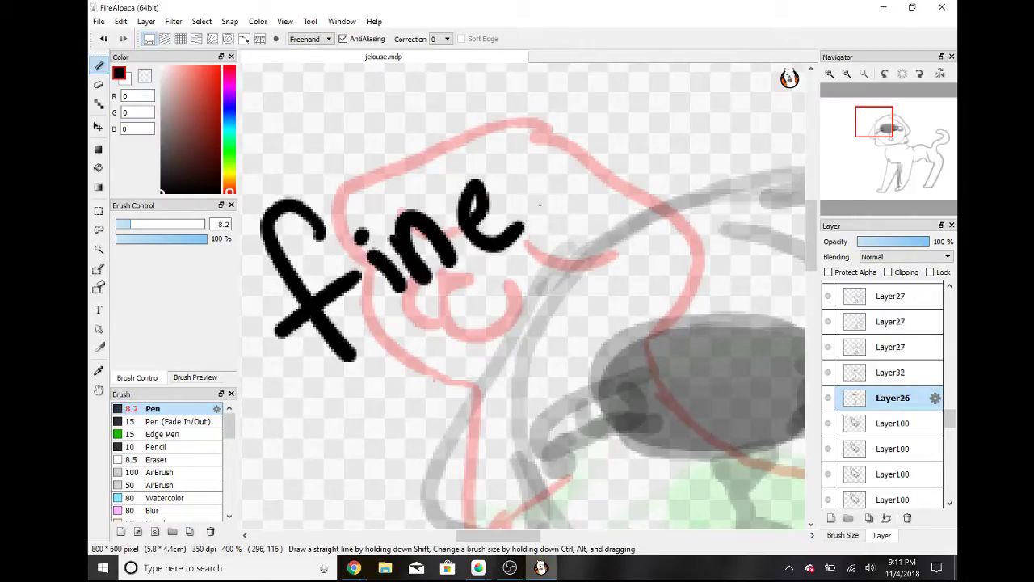
left_click_drag(567, 151, 602, 189)
left_click(554, 137)
mouse_move(608, 138)
left_mouse_down()
mouse_move(634, 165)
mouse_move(680, 139)
mouse_move(686, 148)
left_mouse_up()
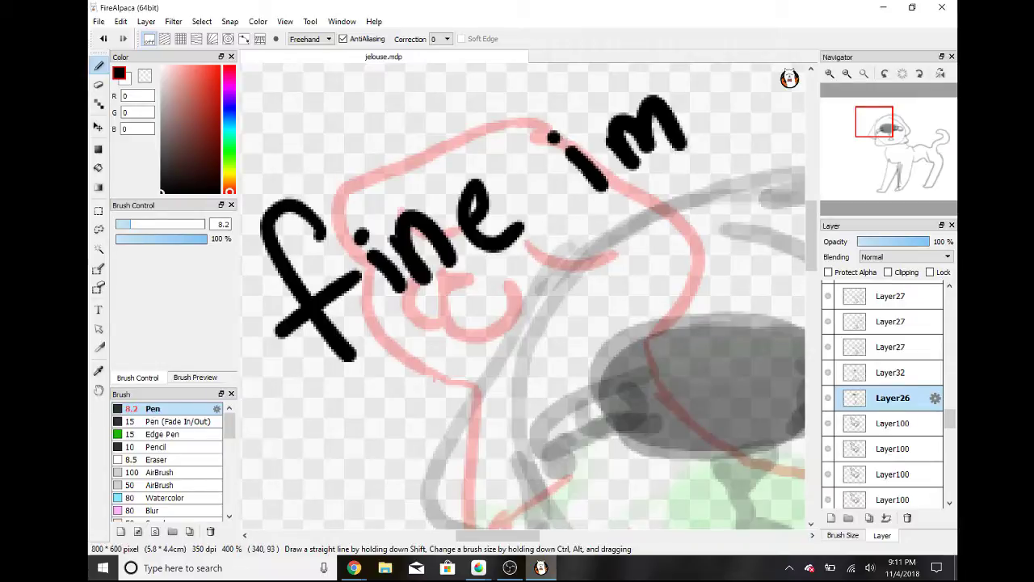
Step: Handwrite "quiting" in black Pen lettering below the words "fine im" on Layer26
mouse_move(321, 411)
left_mouse_down()
mouse_move(323, 456)
mouse_move(400, 506)
left_mouse_up()
mouse_move(378, 400)
left_mouse_down()
mouse_move(440, 420)
mouse_move(454, 388)
left_mouse_up()
left_click(420, 378)
left_click(440, 329)
mouse_move(440, 331)
left_mouse_down()
mouse_move(466, 384)
mouse_move(494, 381)
left_mouse_up()
mouse_move(465, 378)
left_mouse_down()
mouse_move(496, 343)
mouse_move(523, 355)
left_mouse_up()
left_click(490, 317)
left_click_drag(530, 319, 547, 339)
left_click_drag(529, 311, 571, 315)
mouse_move(582, 270)
left_mouse_down()
mouse_move(656, 312)
mouse_move(565, 355)
left_mouse_up()
Step: Look at the YouTube Live Dashboard for viewer reactions to the handwritten message, and go back to FireAlpaca
mouse_move(354, 567)
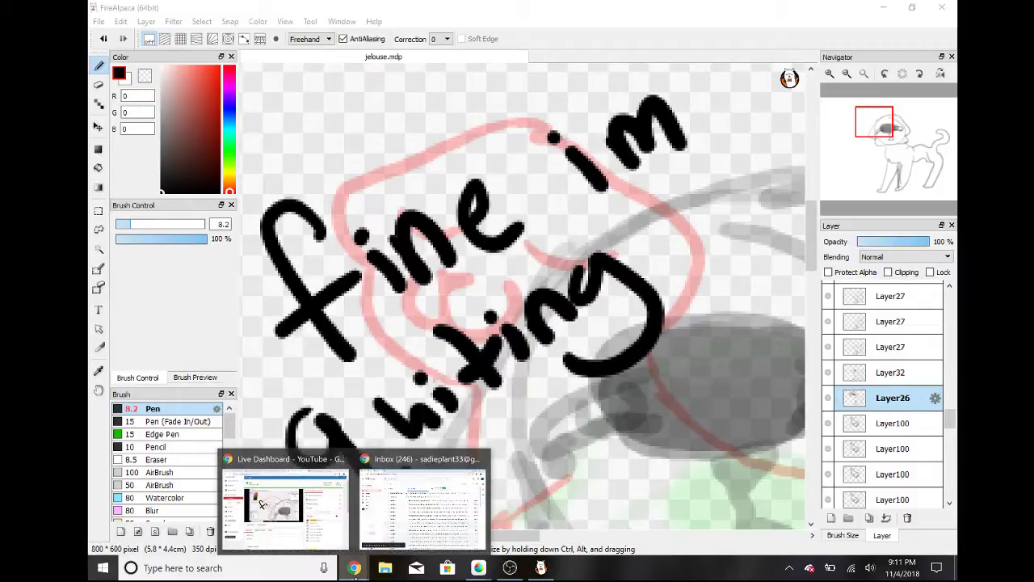
left_click(302, 529)
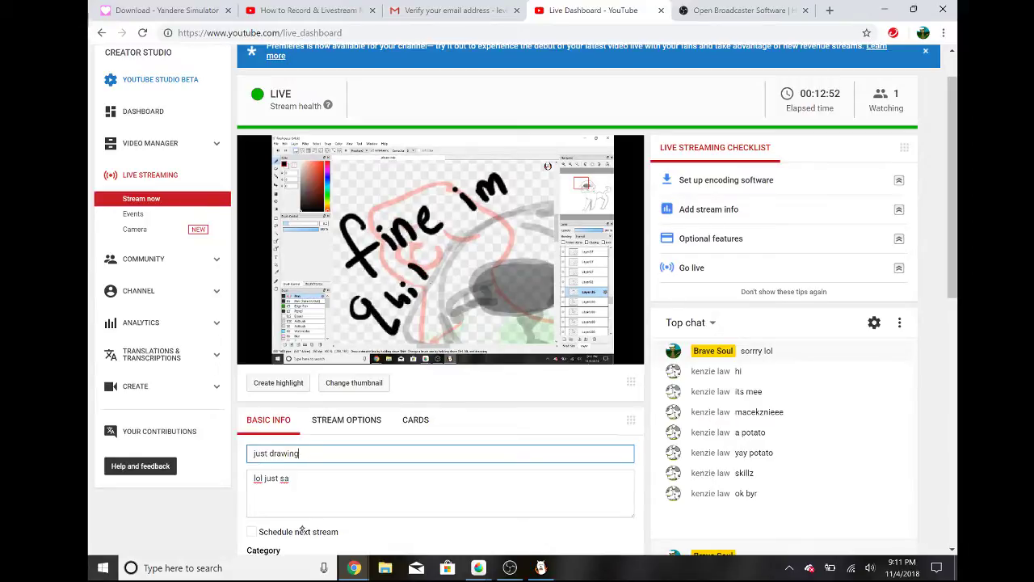
left_click(539, 568)
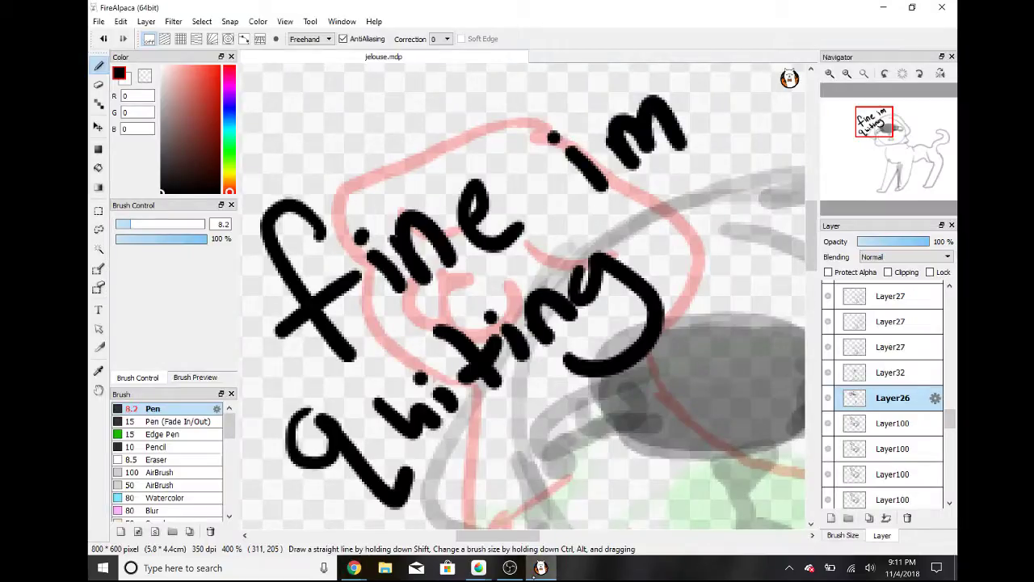
mouse_move(354, 568)
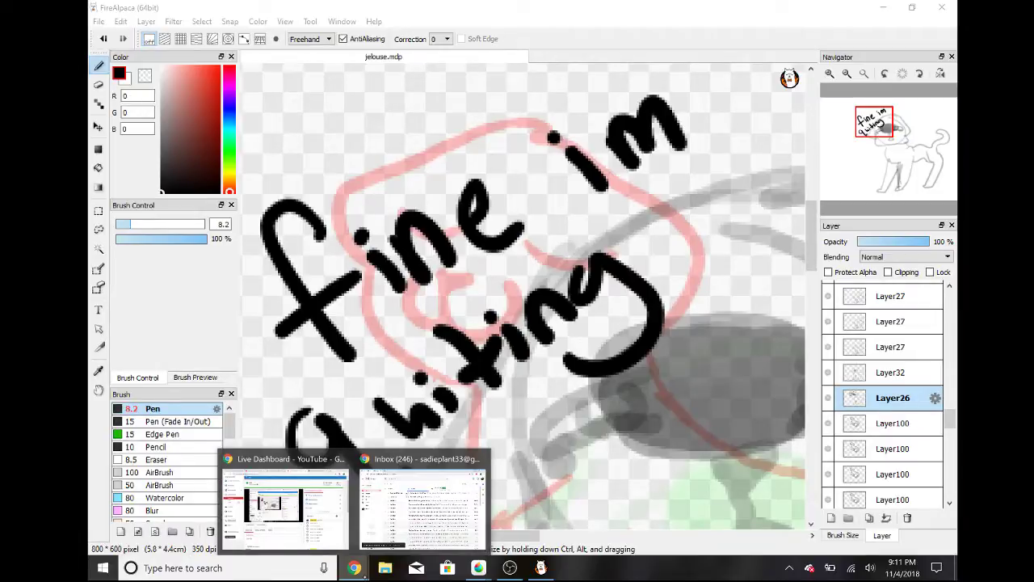
left_click(274, 504)
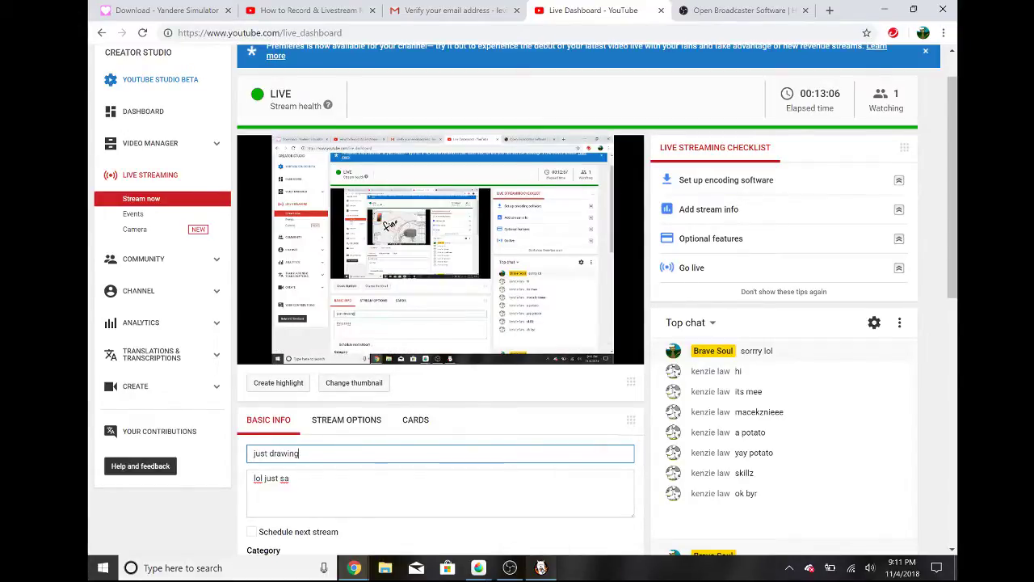
left_click(540, 567)
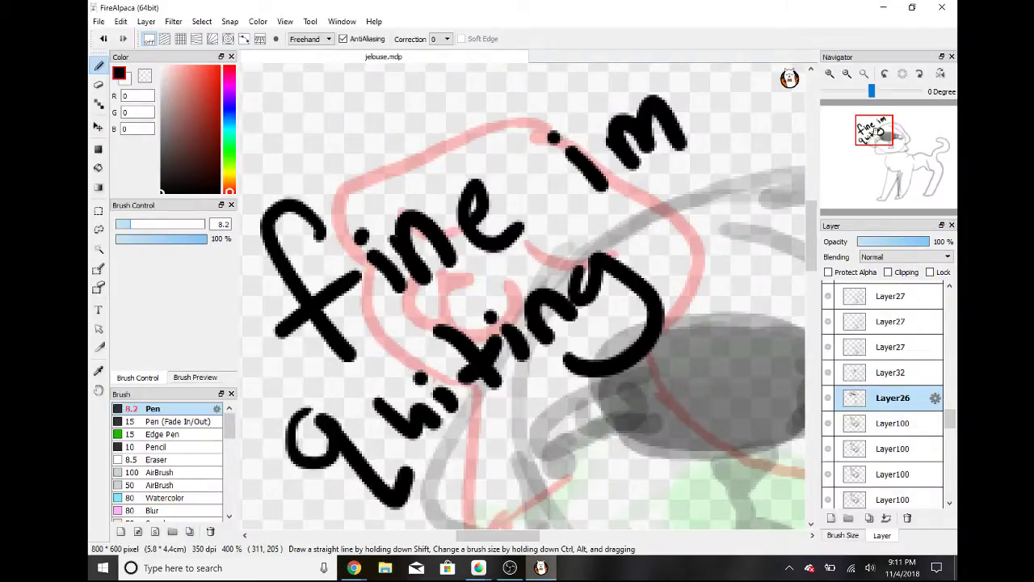
Step: Undo all the "fine im quiting" lettering strokes on Layer26
left_click_drag(874, 134, 878, 134)
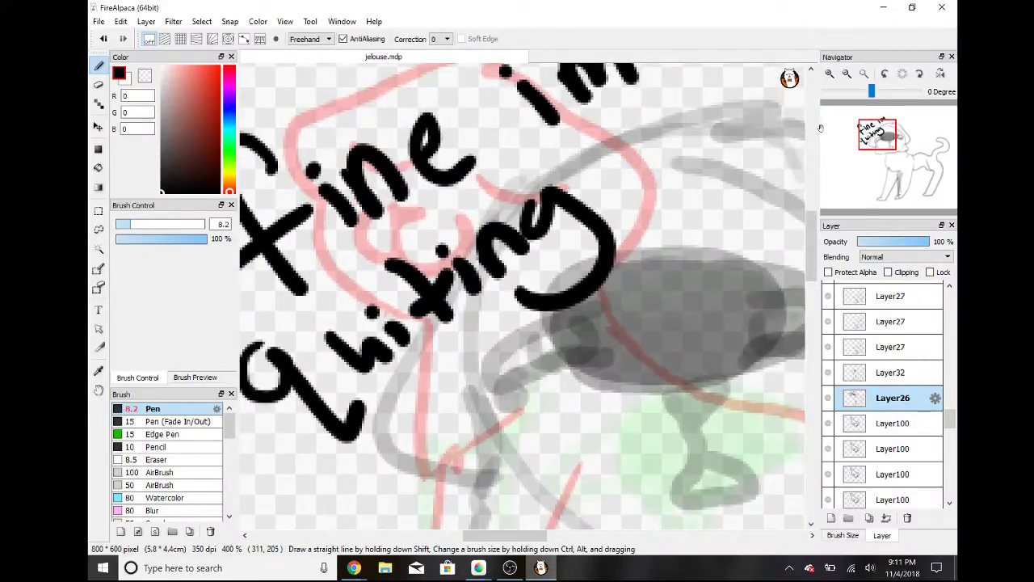
key("ctrl+z")
key("ctrl+z")
key("ctrl+z")
key("ctrl+z")
key("ctrl+z")
key("ctrl+z")
key("ctrl+z")
key("ctrl+z")
key("ctrl+z")
key("ctrl+z")
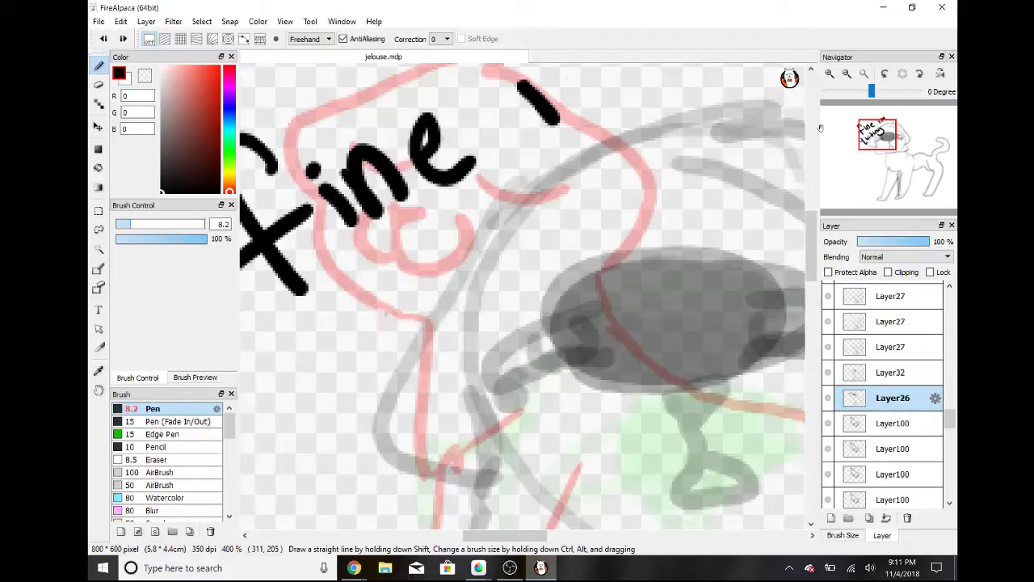
key("ctrl+z")
key("ctrl+z")
key("ctrl+z")
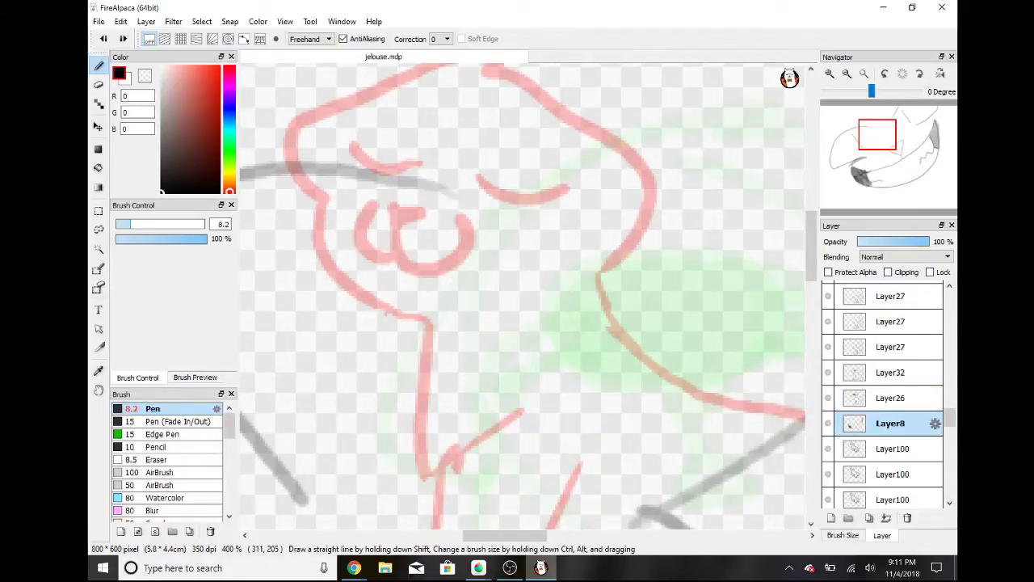
key("ctrl+z")
key("ctrl+z")
Step: Switch to the YouTube Live Dashboard and examine the chat, stream info, encoder setup and viewer analytics
mouse_move(354, 567)
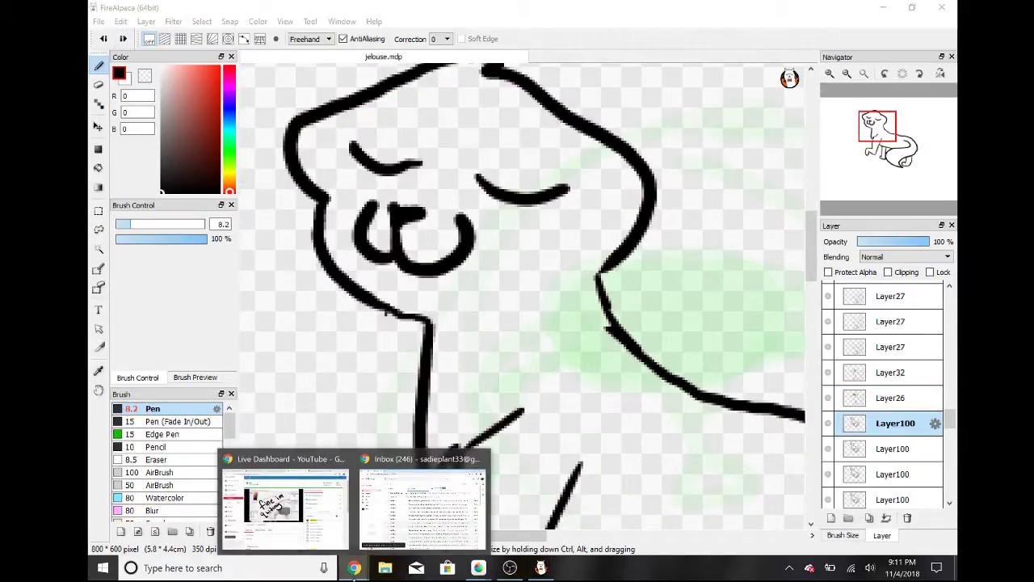
left_click(293, 529)
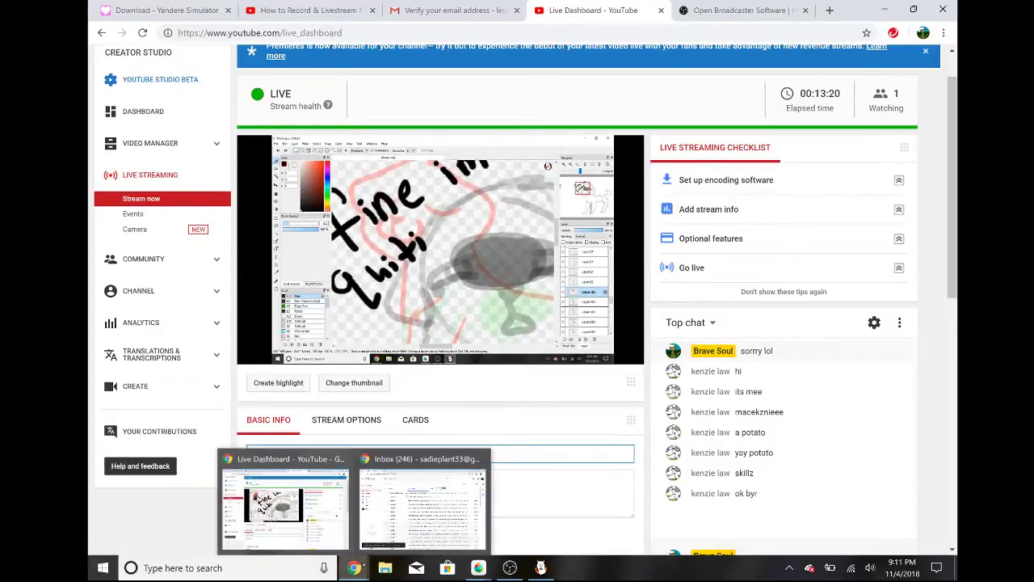
left_click(353, 567)
scroll(517, 299, "down", 2)
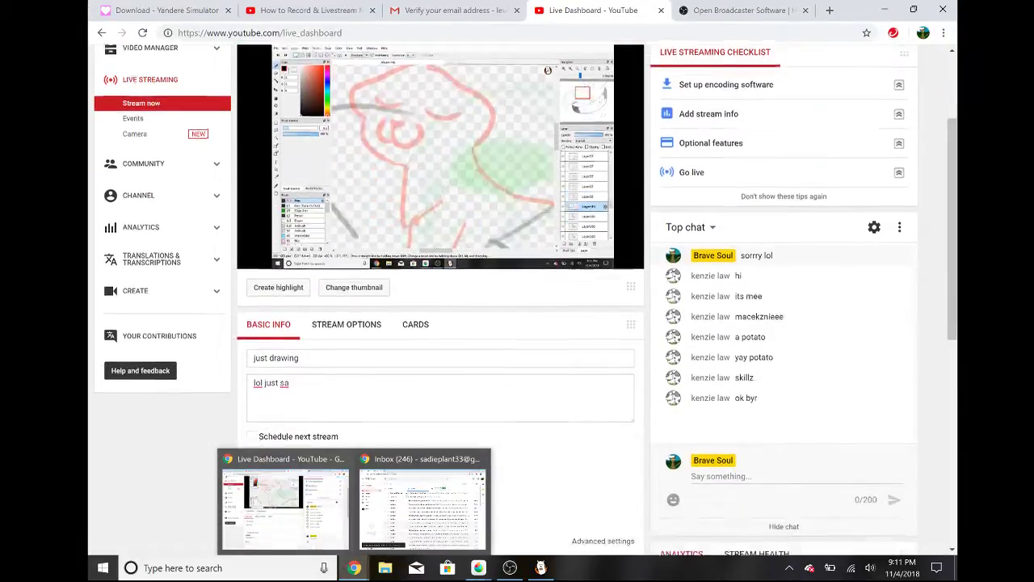
scroll(525, 299, "down", 1)
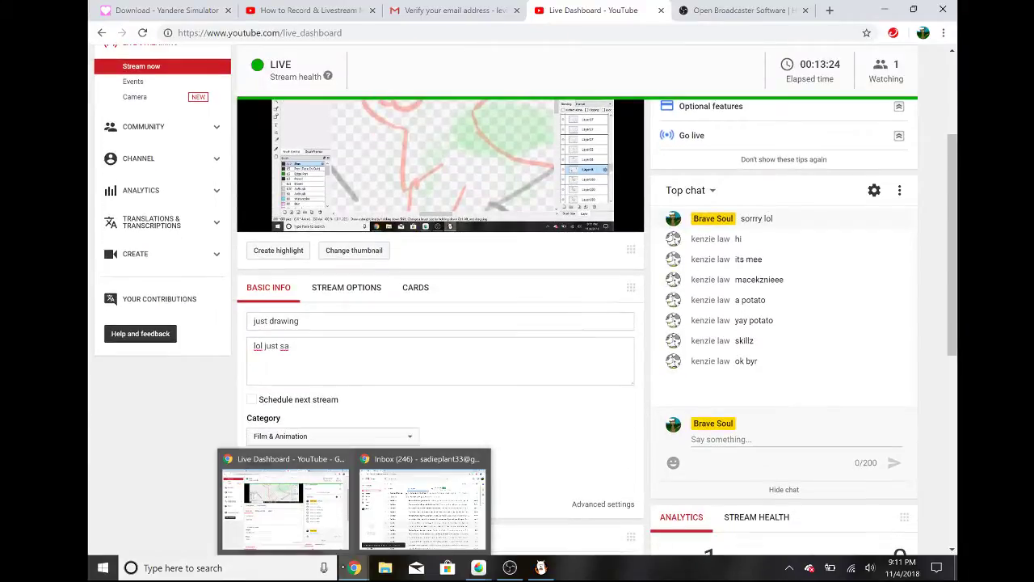
scroll(525, 298, "down", 3)
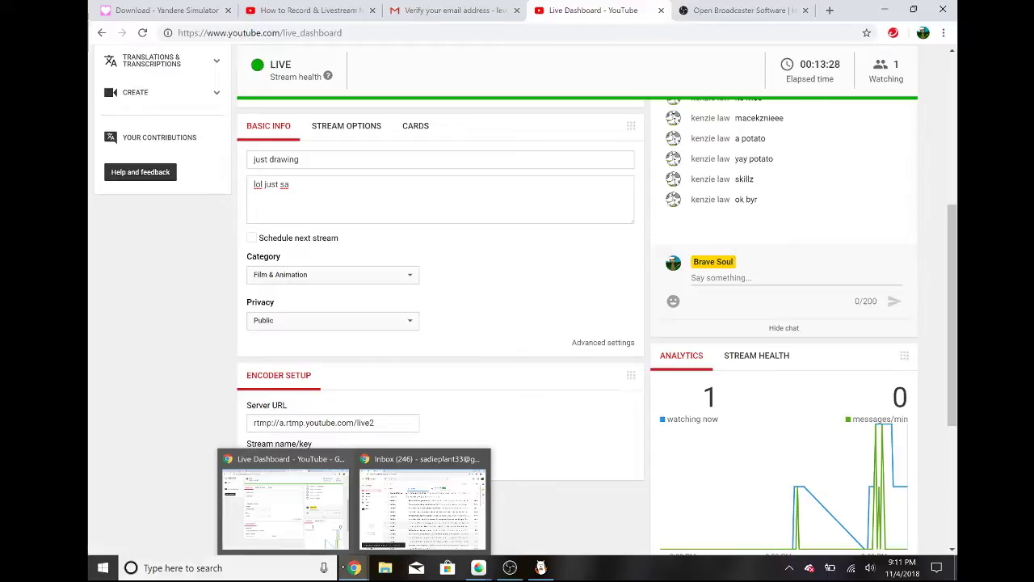
scroll(440, 283, "down", 1)
scroll(440, 283, "up", 3)
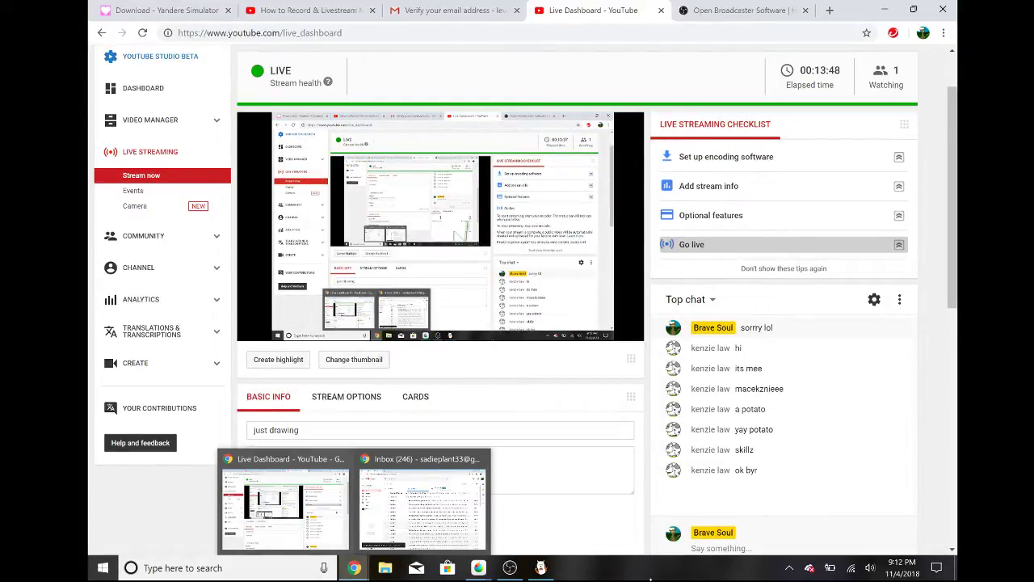
Step: Switch to OBS, try to exit it, and decline shutting down the active stream
left_click(541, 567)
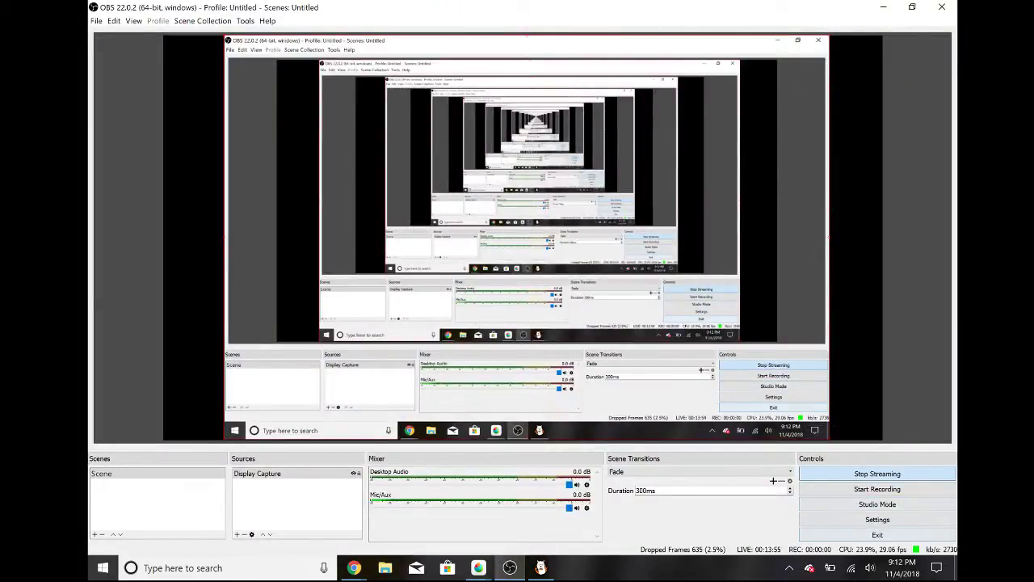
left_click(877, 534)
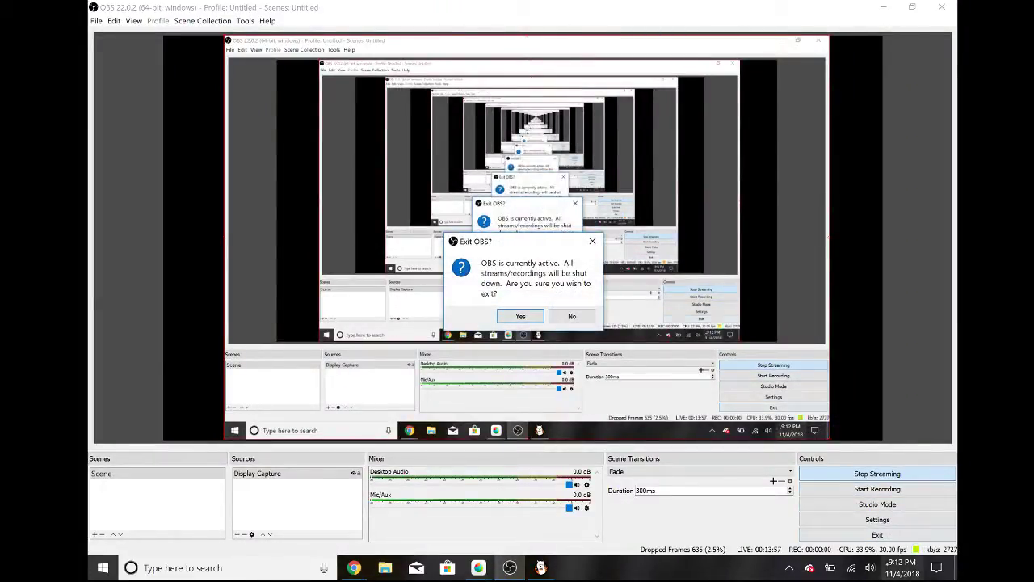
left_click(584, 317)
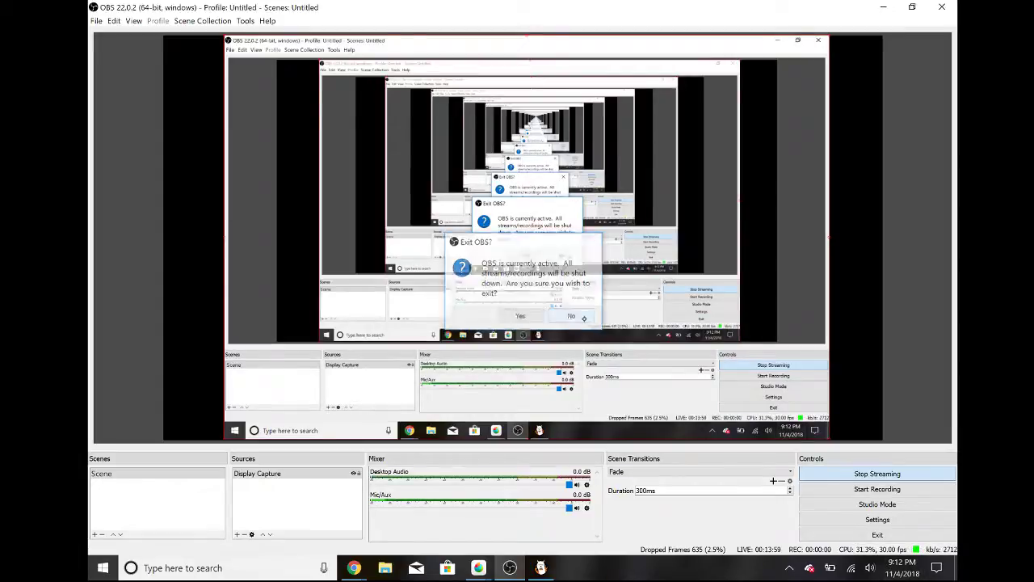